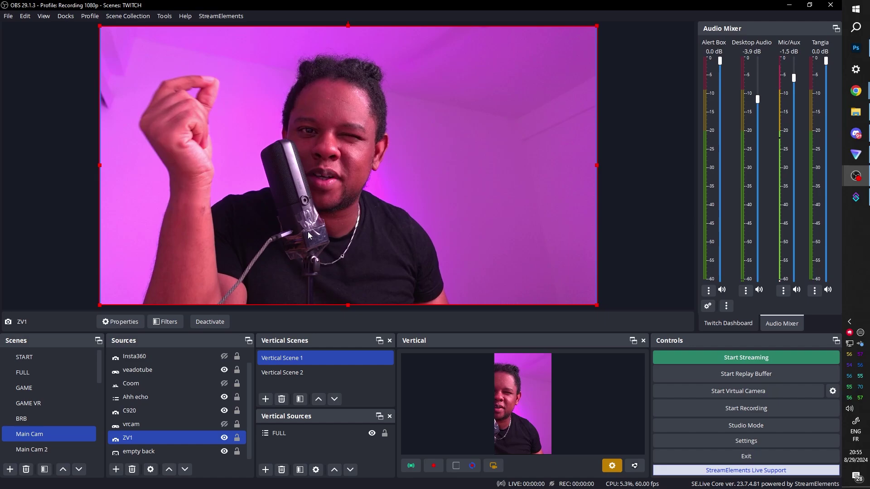
Add a Background Removal effect filter with its default name to the ZV1 webcam.
right_click(150, 442)
click(170, 416)
click(233, 398)
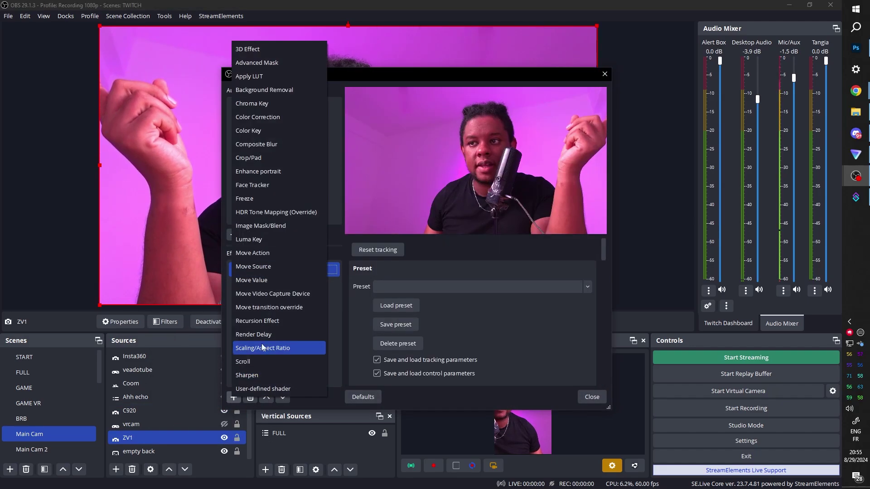
click(261, 89)
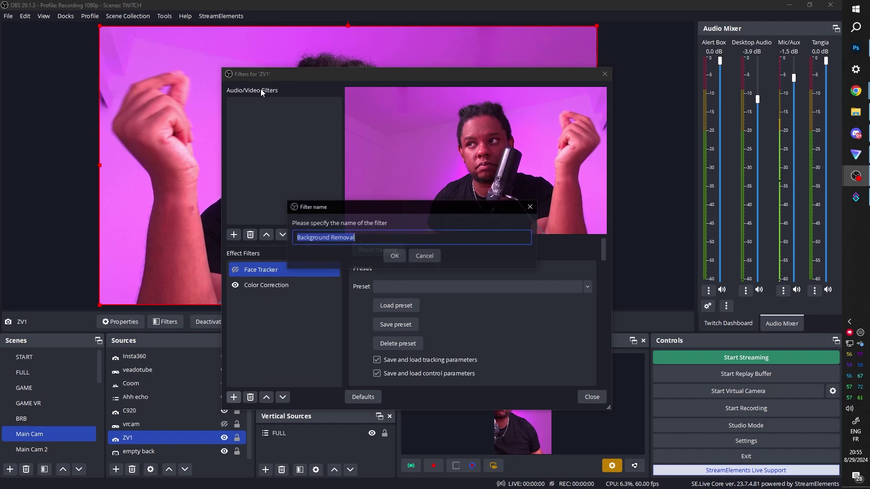
key(Return)
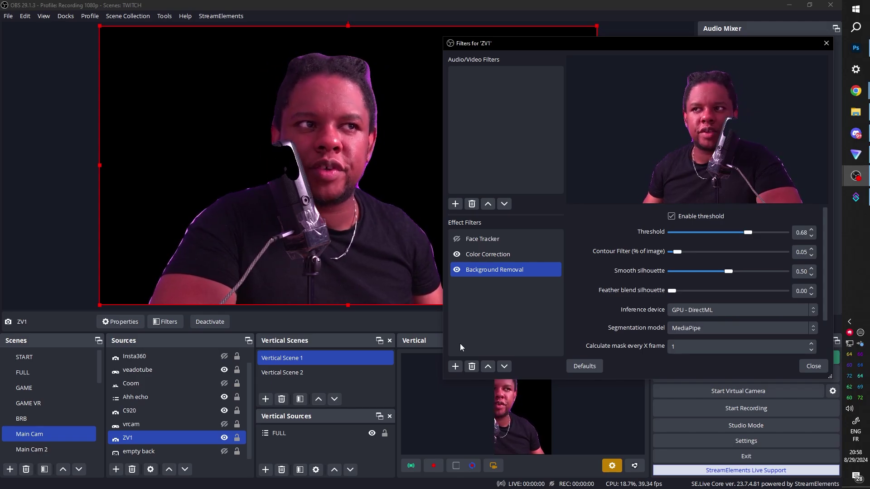
Add a Freeze filter to the ZV1 webcam and switch it off.
click(455, 367)
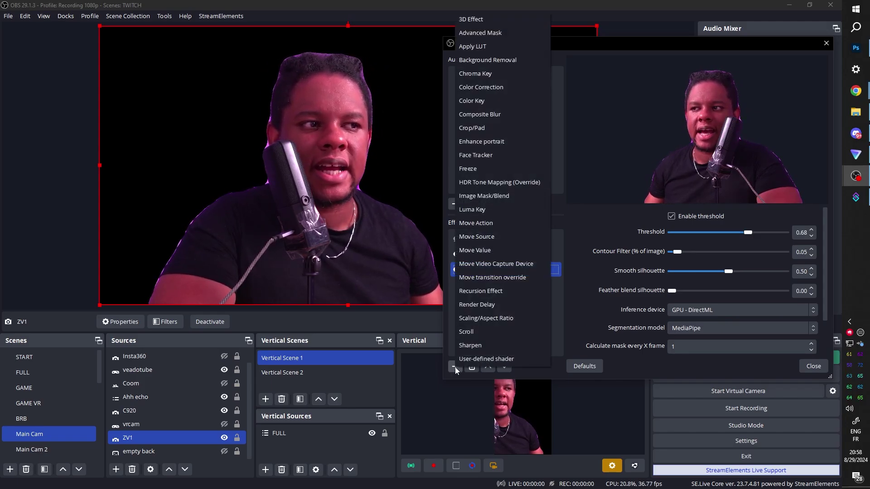
click(468, 168)
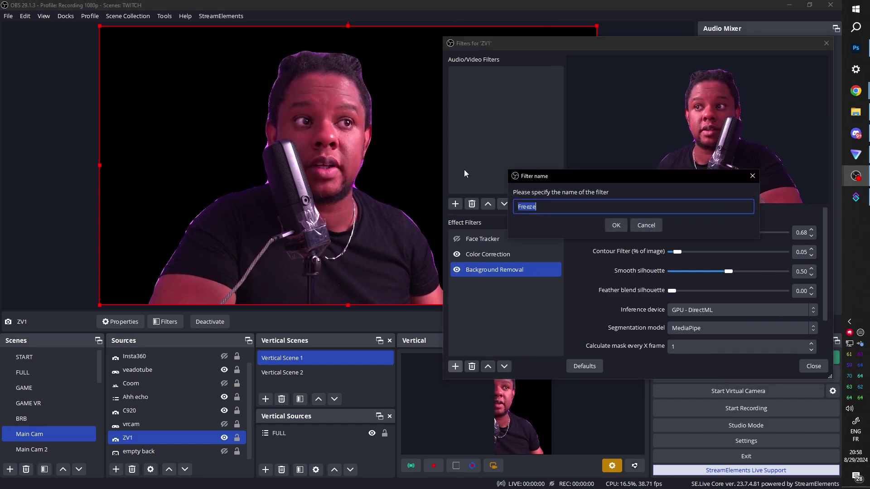
click(617, 226)
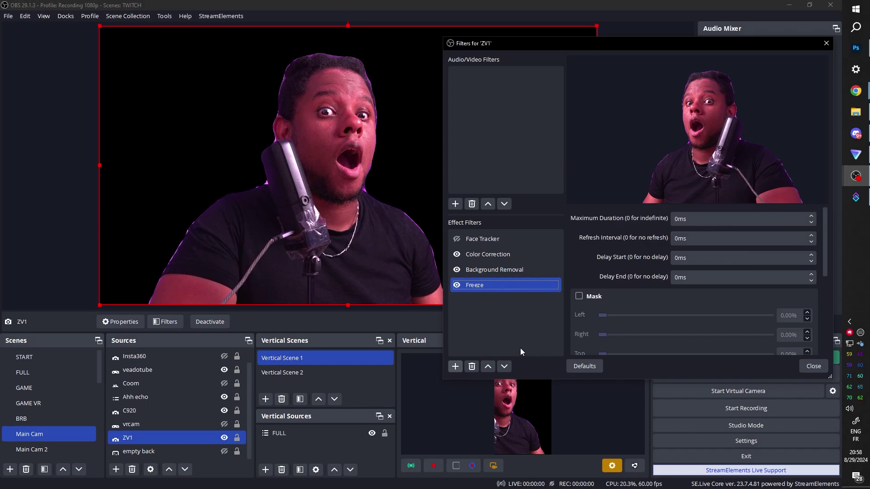
click(456, 285)
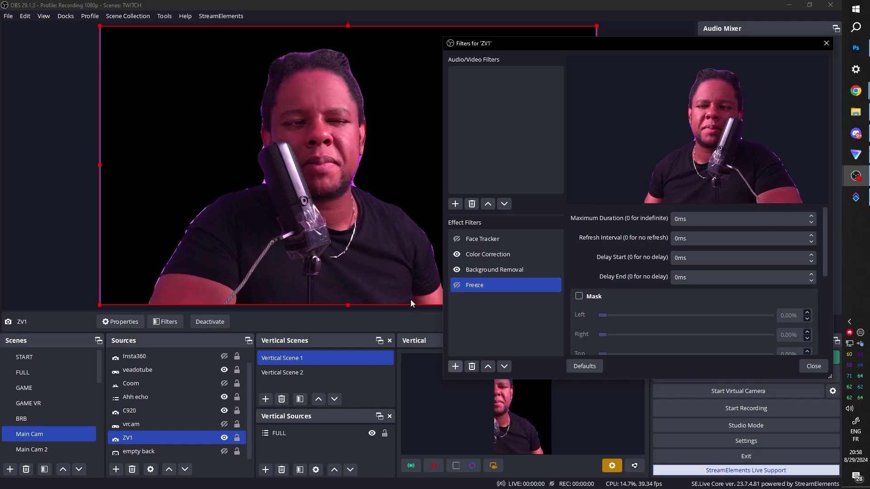
Delete the Background Removal and Freeze filters and close the Filters window.
click(476, 270)
click(471, 367)
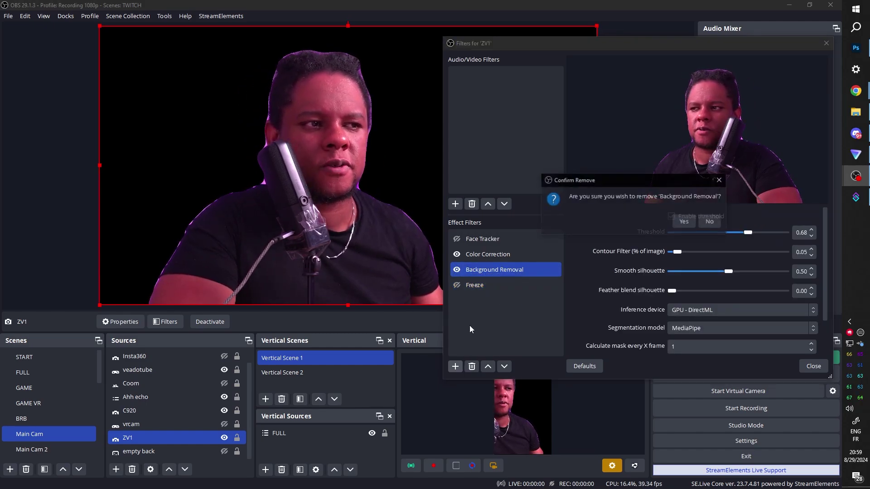
click(650, 203)
key(Delete)
click(659, 222)
click(814, 366)
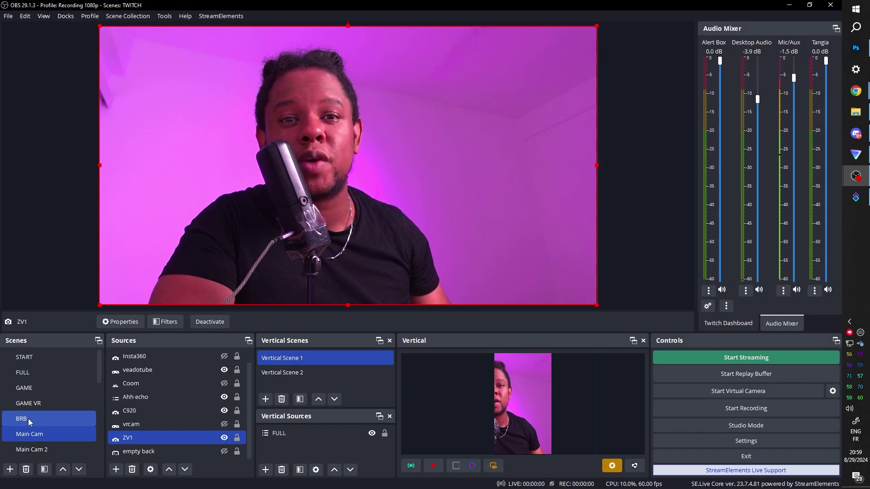
Create a scene named GTAV and add the existing Main Cam scene to it.
click(11, 470)
text(GTAV)
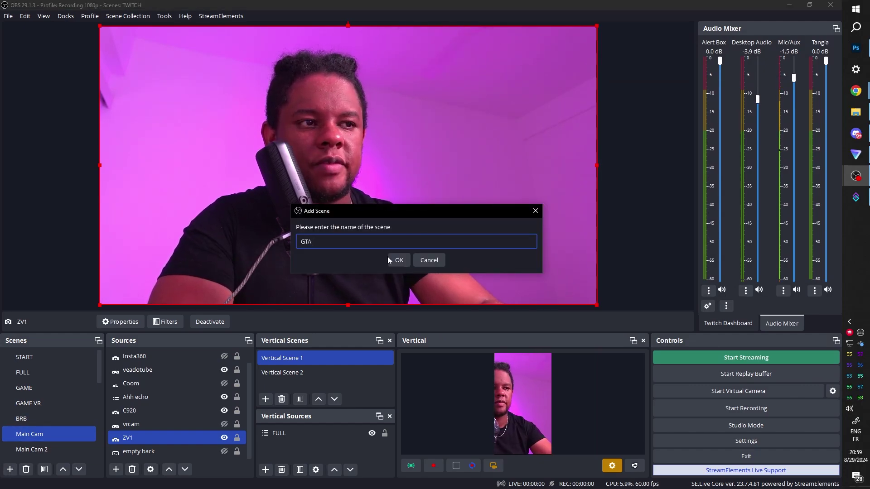
click(399, 261)
click(116, 469)
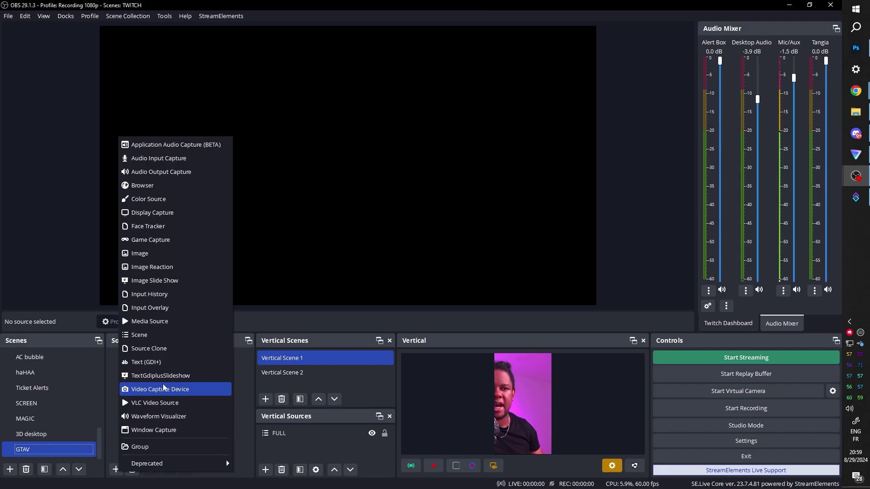
click(138, 334)
scroll(397, 260, down, 2)
click(392, 246)
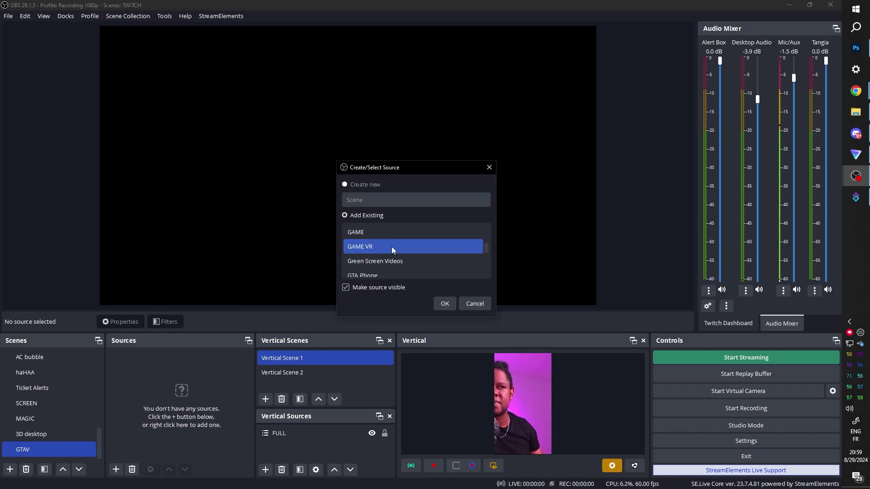
scroll(392, 247, down, 2)
click(392, 246)
double_click(392, 247)
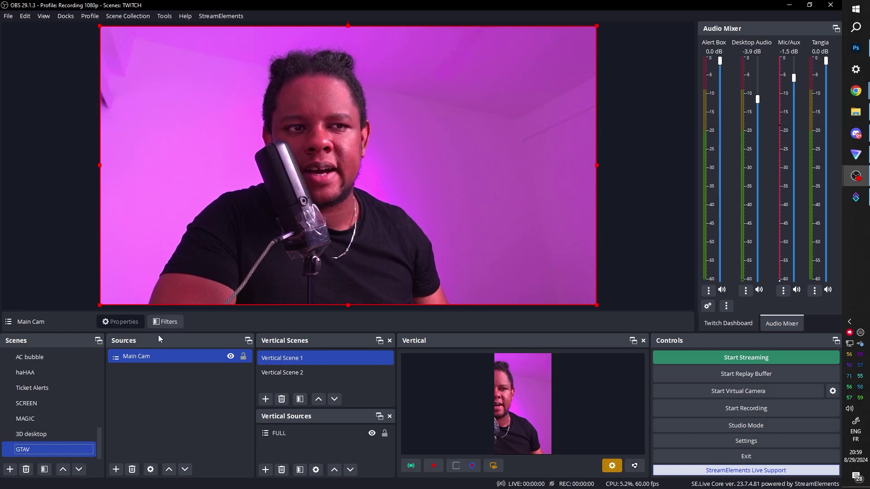
Group the Main Cam source into a group named GTAV cam.
right_click(137, 356)
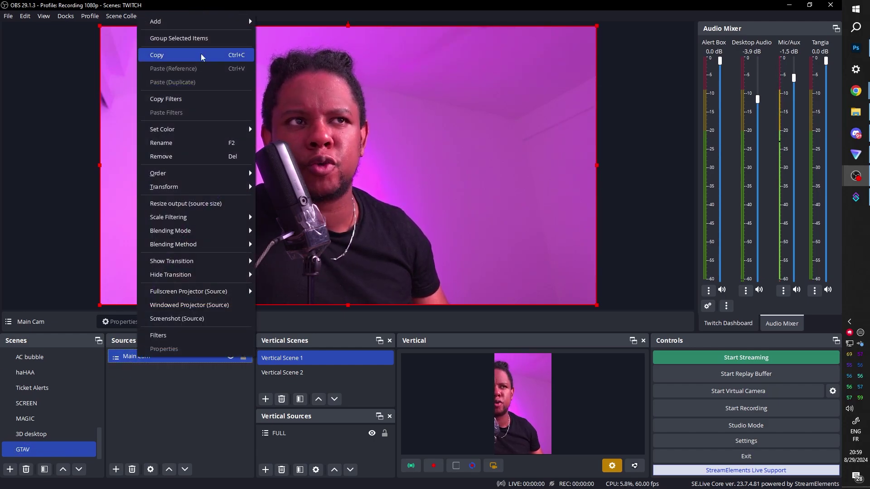
click(193, 40)
text(GTAV cam)
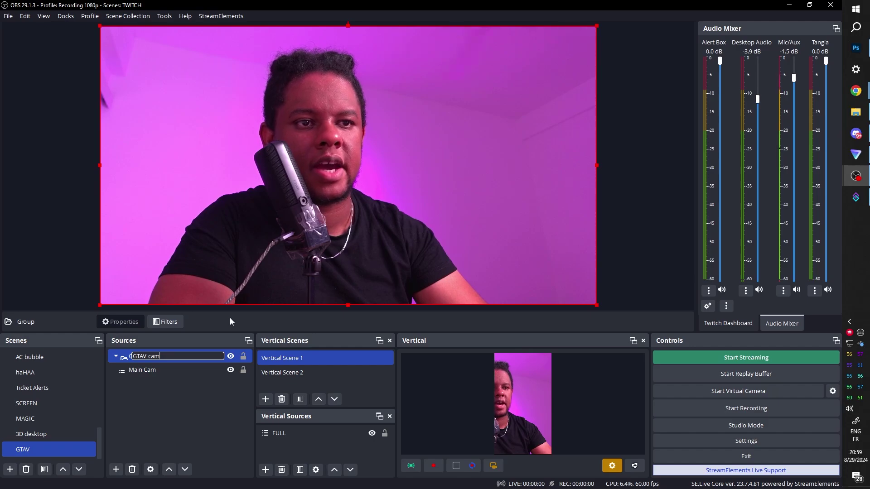
key(Return)
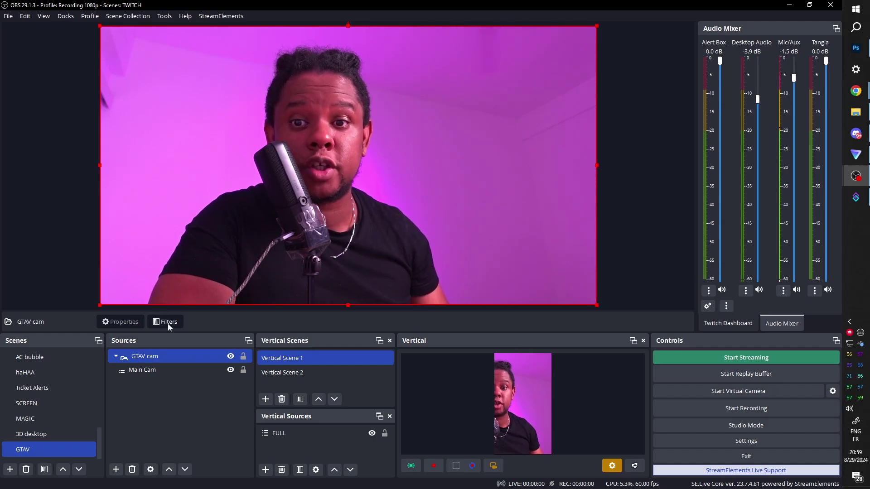
Add Background Removal and Freeze filters to the GTAV cam group.
click(167, 323)
click(234, 396)
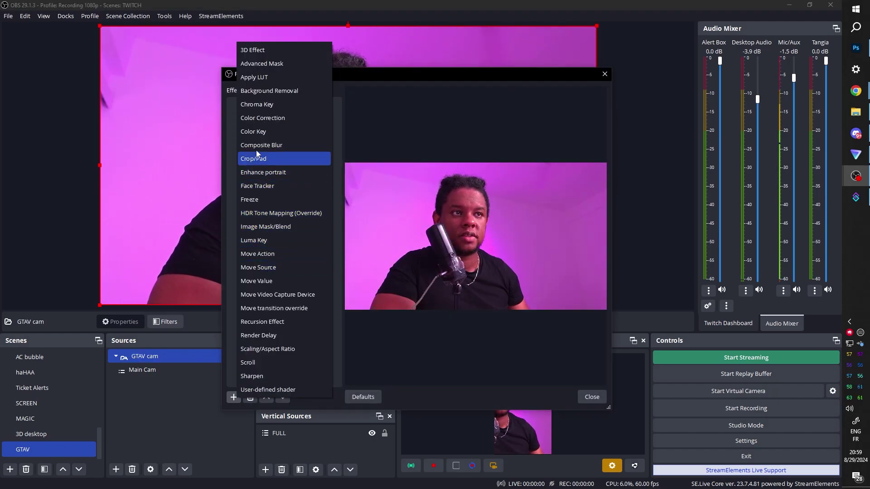
click(268, 89)
click(394, 256)
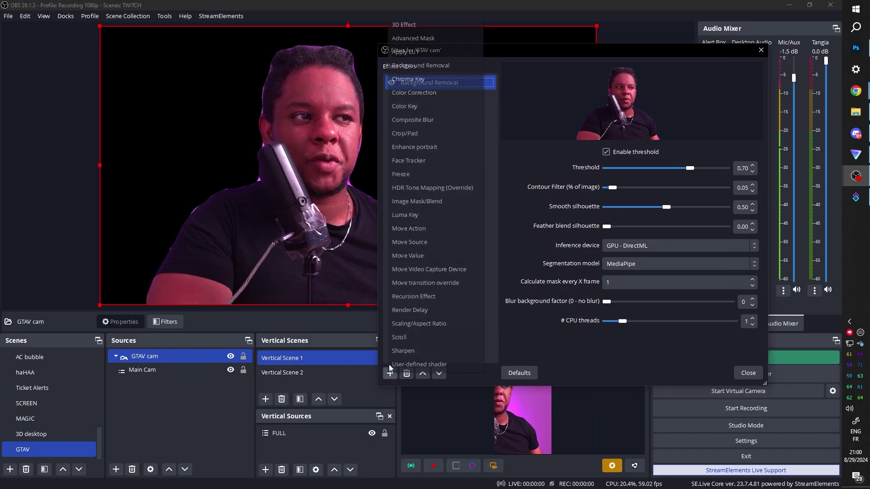
click(402, 174)
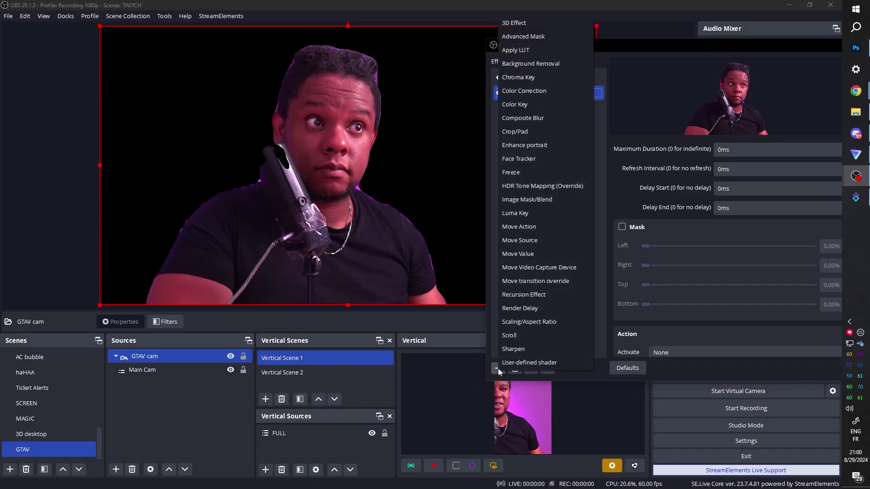
Add a User-defined shader filter that loads cartoon.effect from file.
click(529, 363)
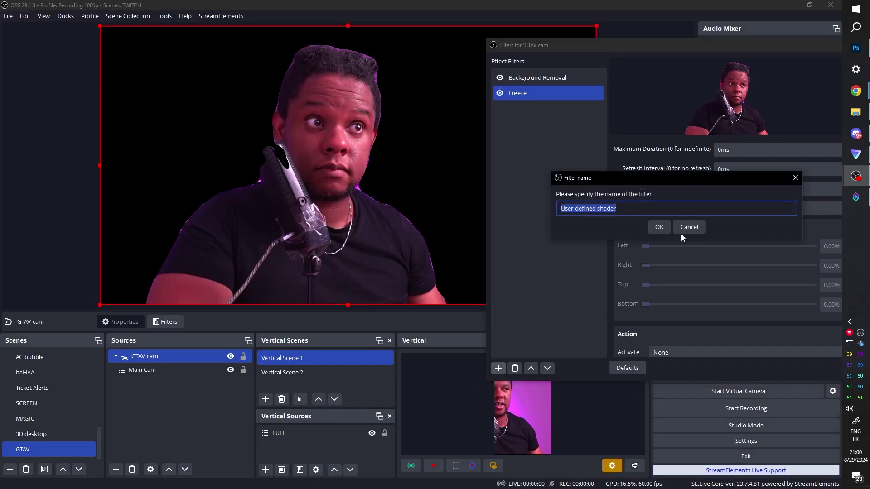
click(659, 226)
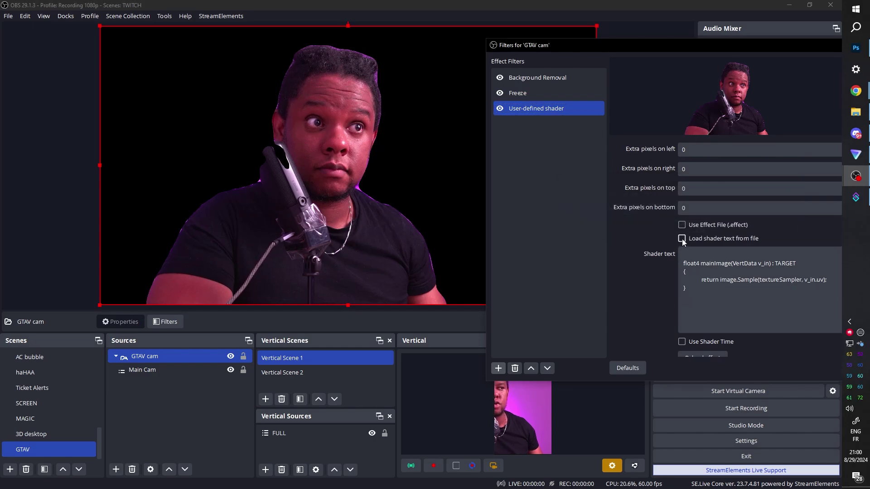
click(683, 239)
drag(649, 45, 567, 42)
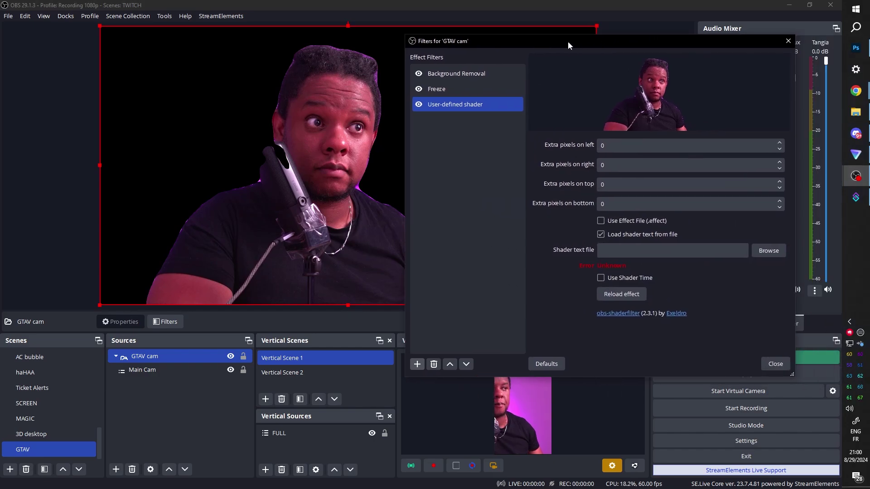
click(759, 253)
scroll(569, 187, down, 3)
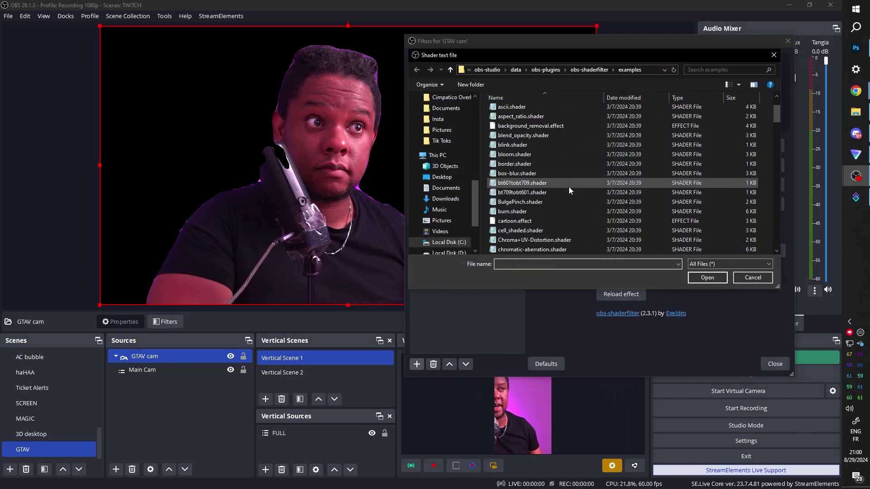
double_click(520, 221)
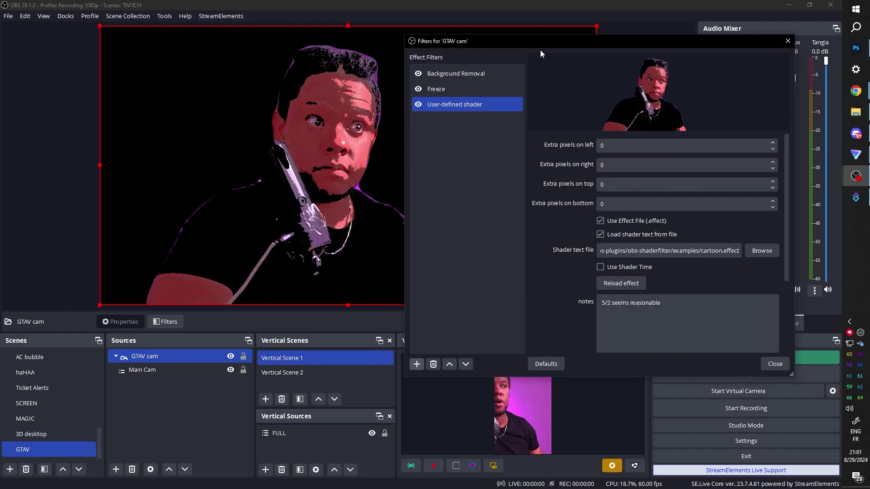
drag(541, 40, 584, 39)
scroll(571, 272, down, 4)
scroll(571, 272, down, 1)
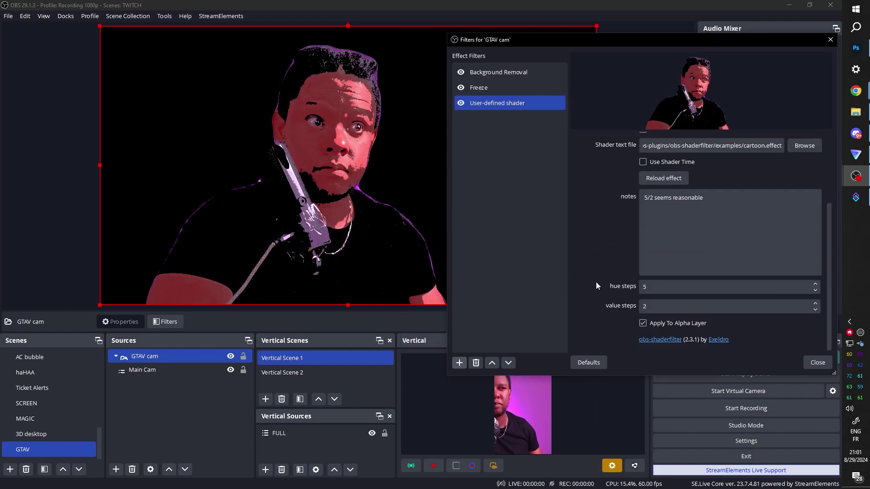
Tune the cartoon shader's hue steps and set value steps to 3.
double_click(819, 291)
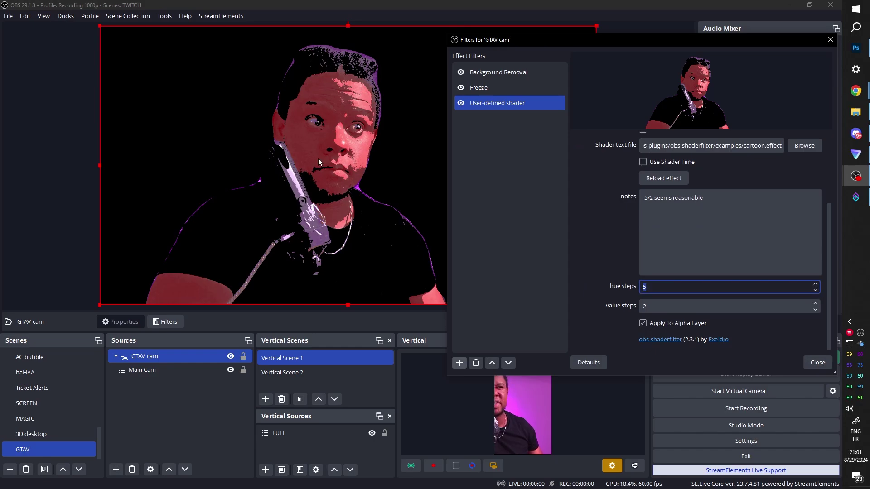
click(815, 309)
click(815, 302)
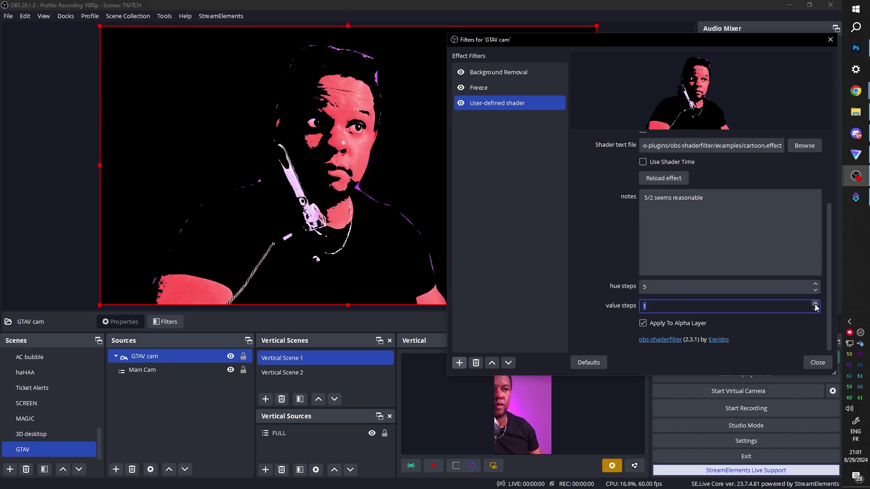
click(815, 303)
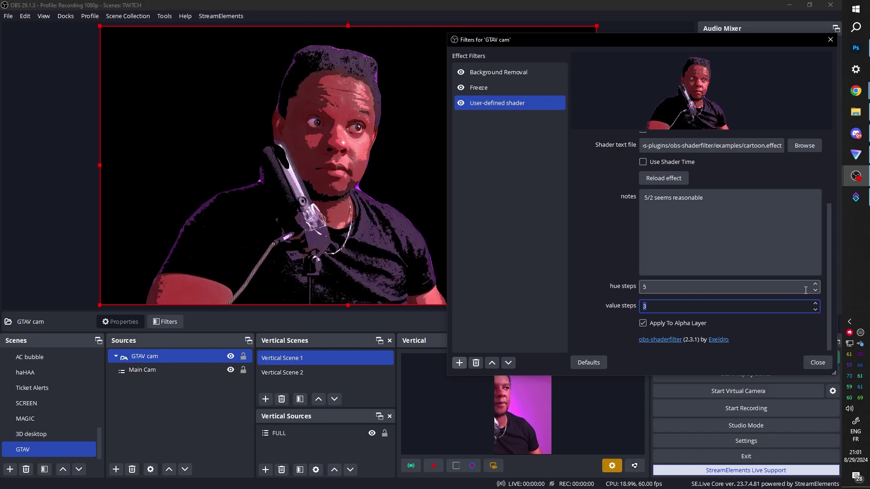
click(814, 284)
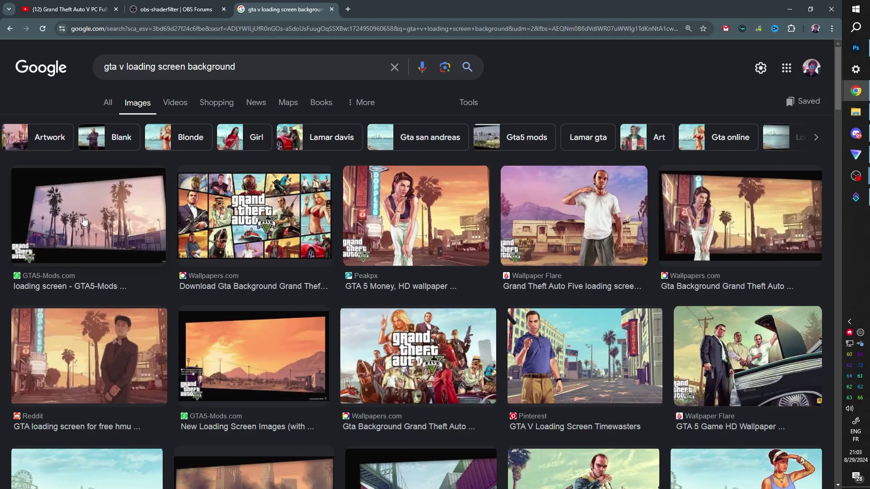
Search pxhere for 'palm tree' and save a photo to the GTAV loading screen folder.
click(84, 220)
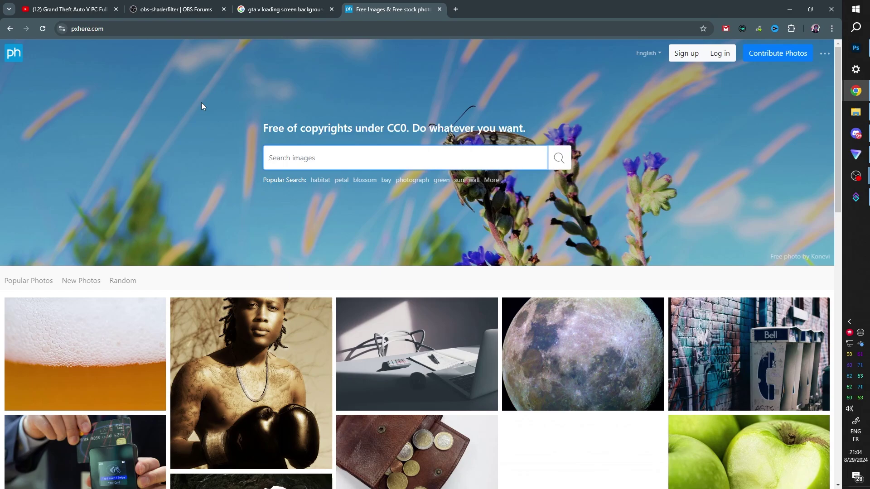
text(palm tree)
key(Return)
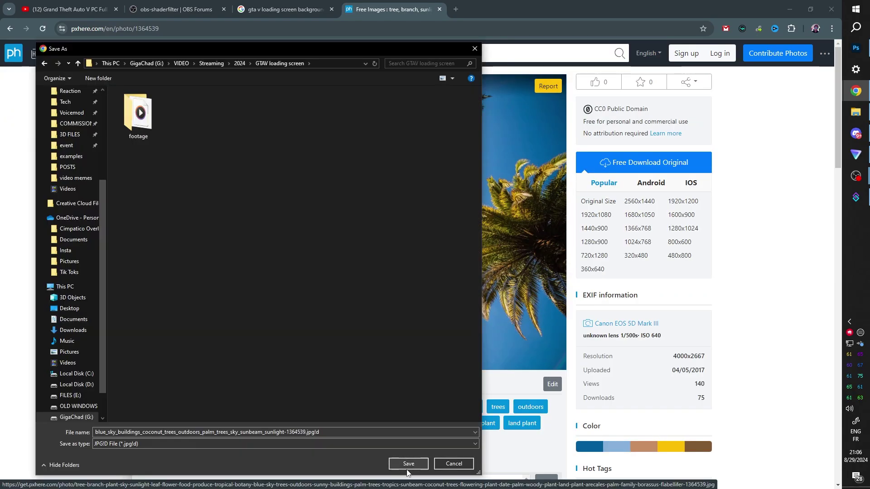
click(408, 465)
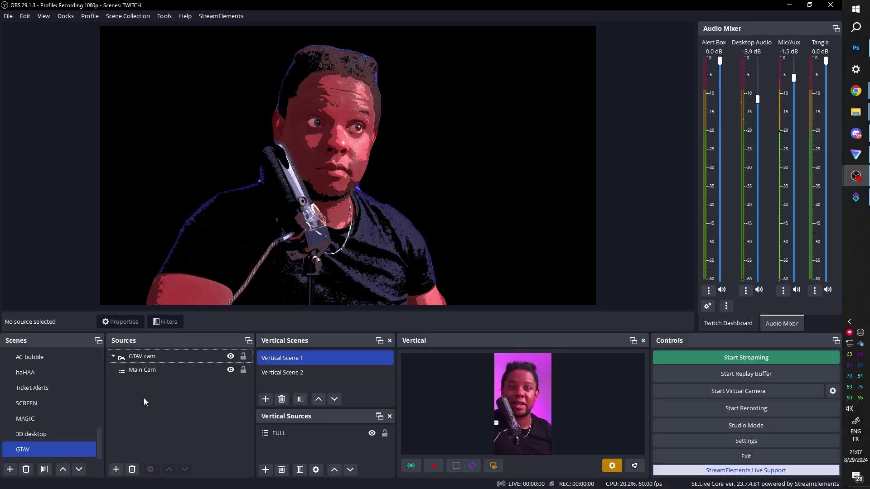
Add an image source 'gtav background img' showing the saved palm tree photo.
click(116, 469)
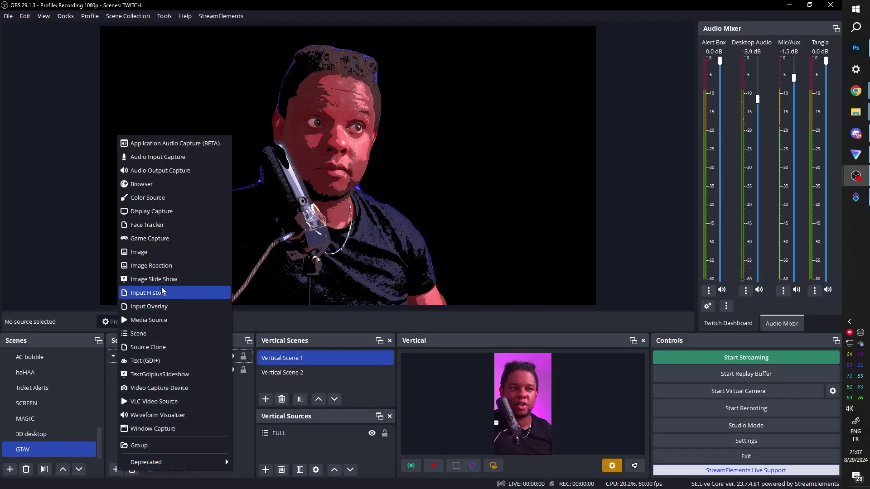
click(138, 252)
text(gtav background img)
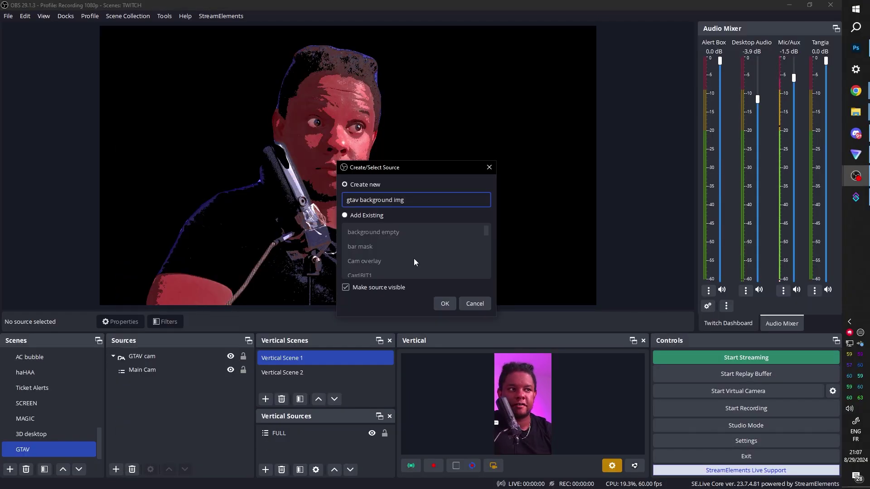
key(Return)
click(616, 250)
click(231, 271)
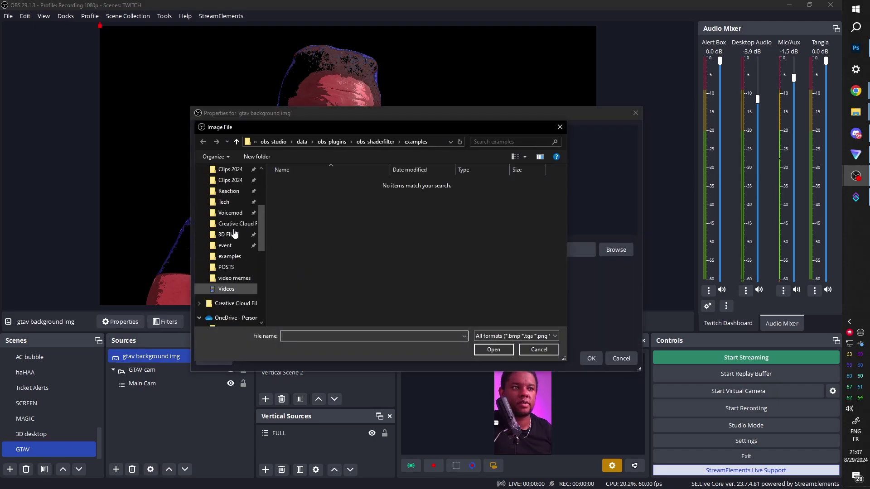
double_click(340, 204)
click(592, 359)
Enlarge and shift the palm image, placing it beneath GTAV cam in Sources.
drag(410, 232, 537, 238)
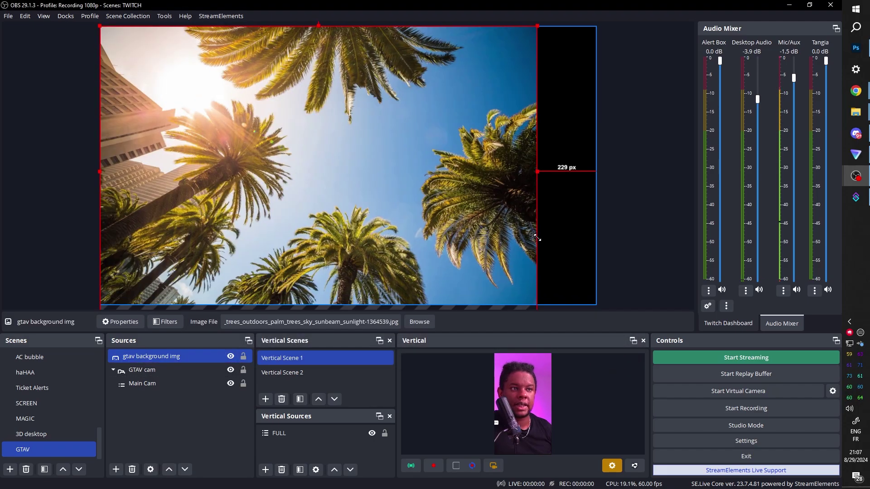
drag(212, 160, 253, 151)
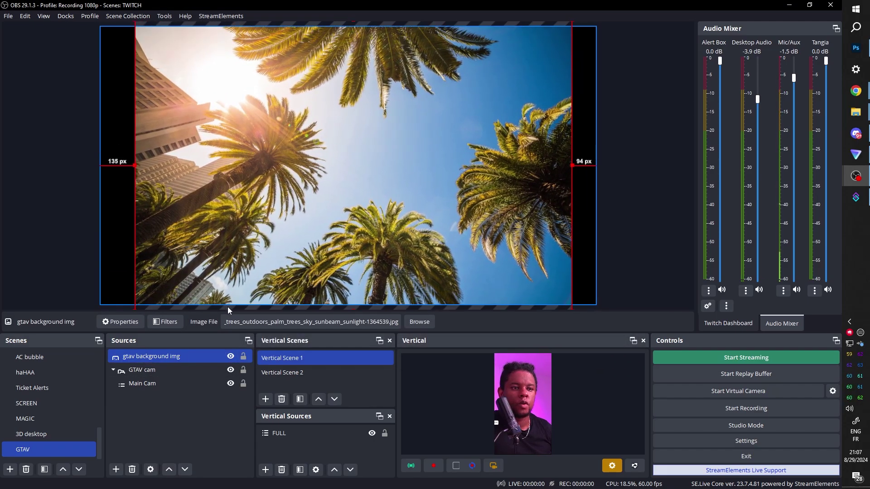
click(142, 370)
drag(151, 357, 147, 403)
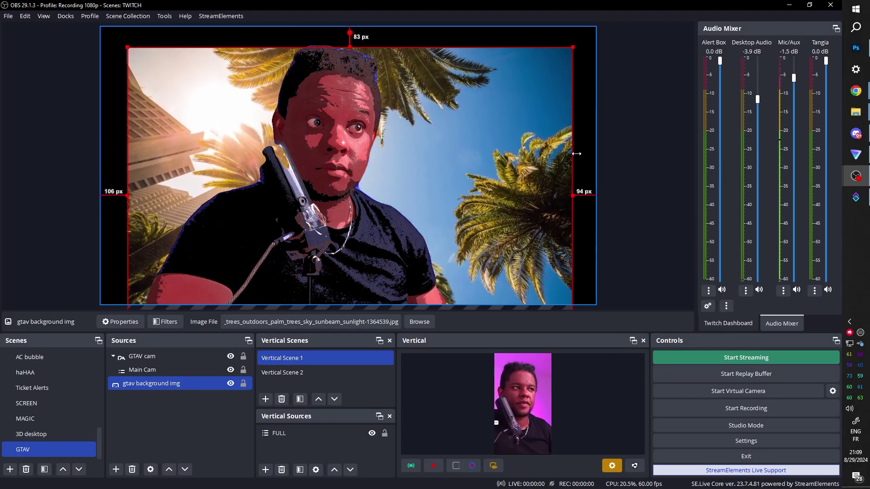
Adjust the image's right, top and bottom edges to frame the webcam cutout.
drag(576, 154, 580, 154)
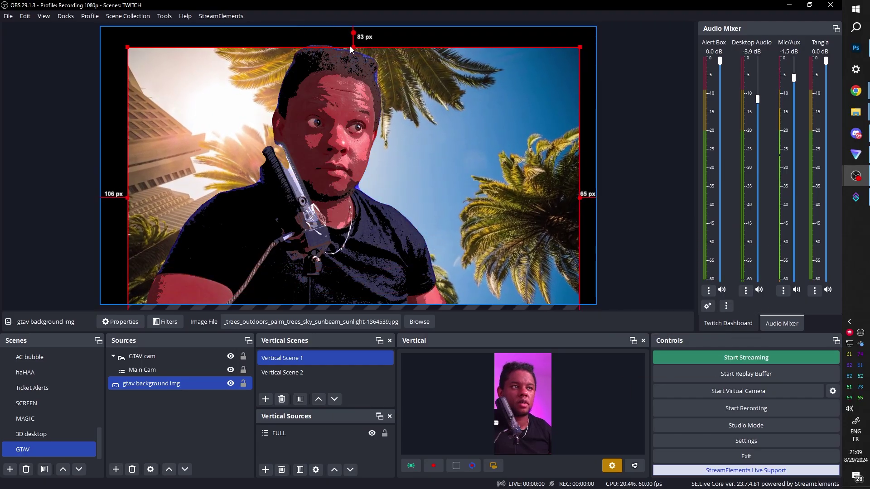
drag(353, 48, 354, 72)
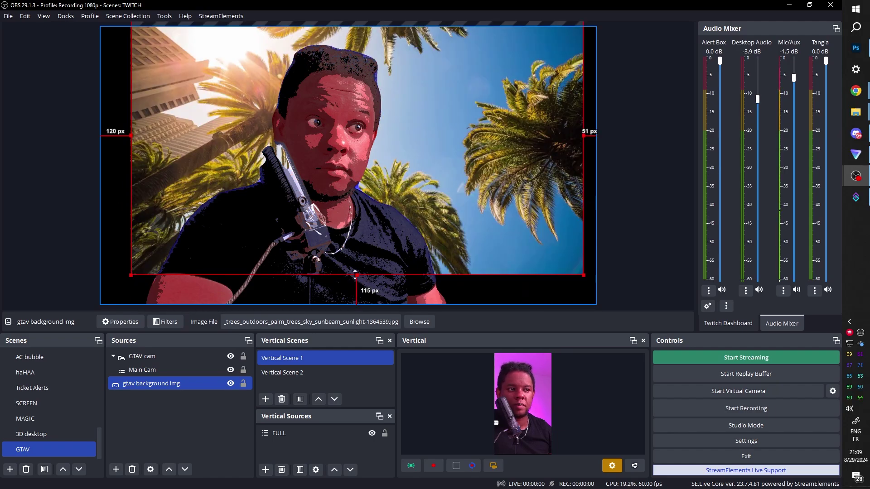
drag(357, 275, 358, 225)
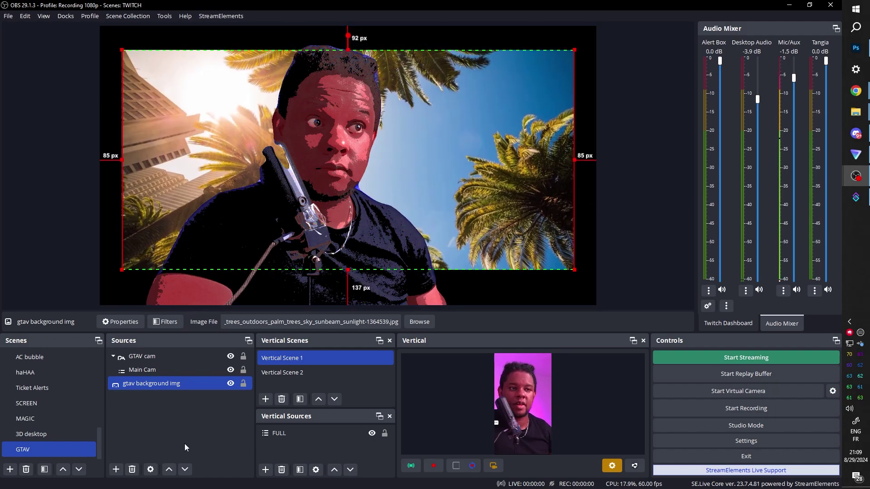
Group the gtav background img source into the GtaV background group.
click(175, 417)
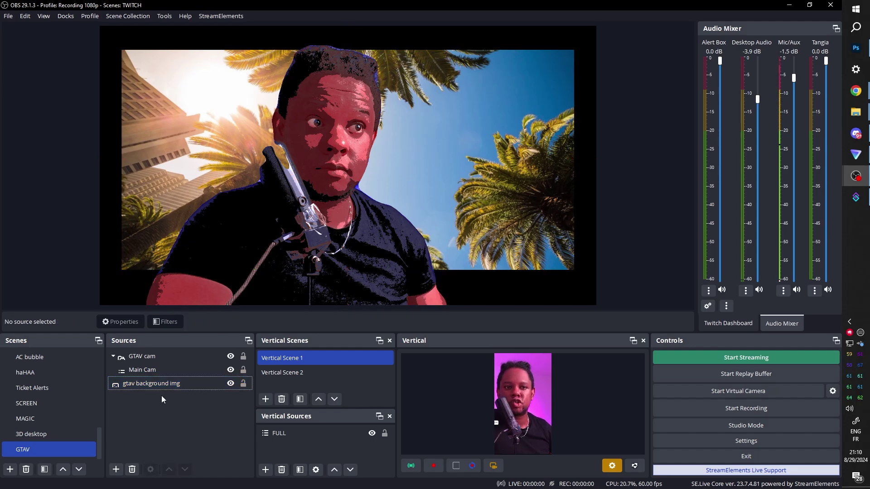
click(161, 384)
right_click(159, 385)
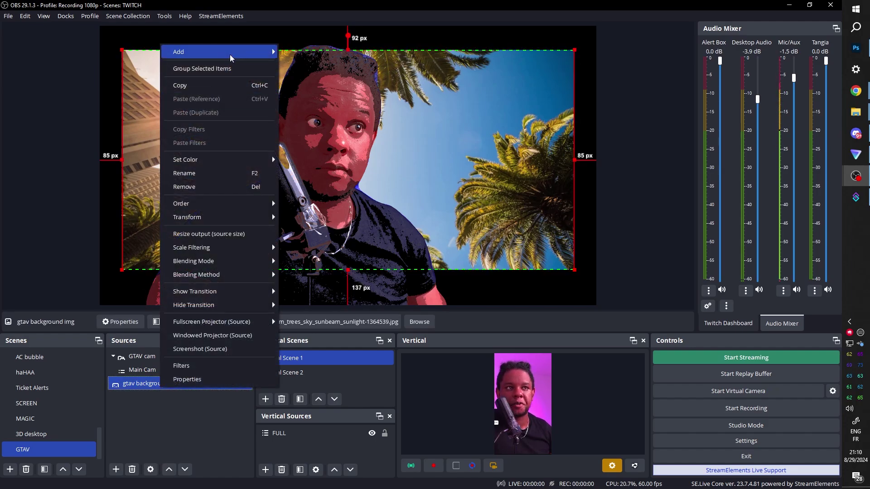
click(199, 74)
click(164, 384)
text(GtaV background group)
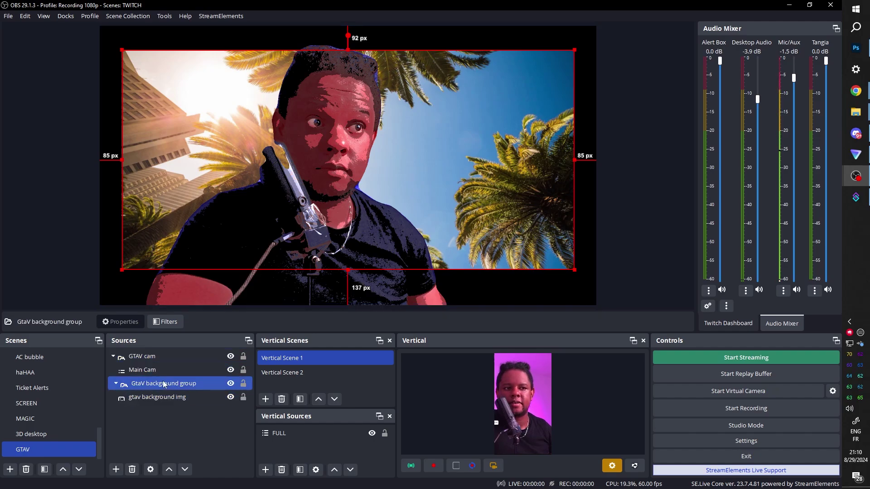
Add a User-defined shader filter to the group, set to load shader text from file.
click(168, 322)
click(234, 397)
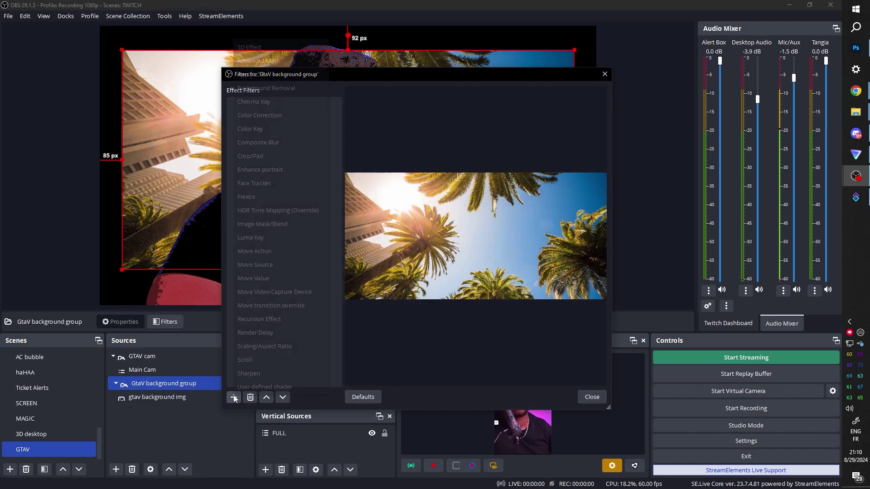
click(272, 340)
click(395, 256)
click(418, 265)
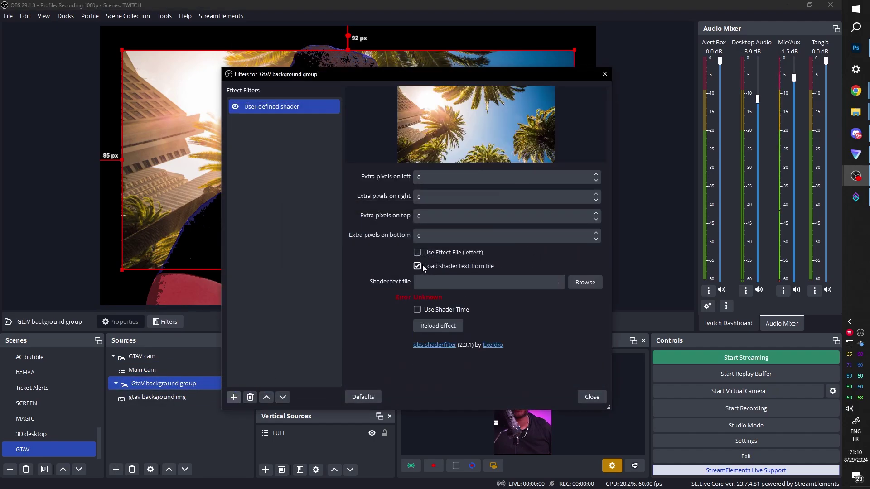
Load corner-pin.shader into the filter and check the Google Images reference.
click(585, 282)
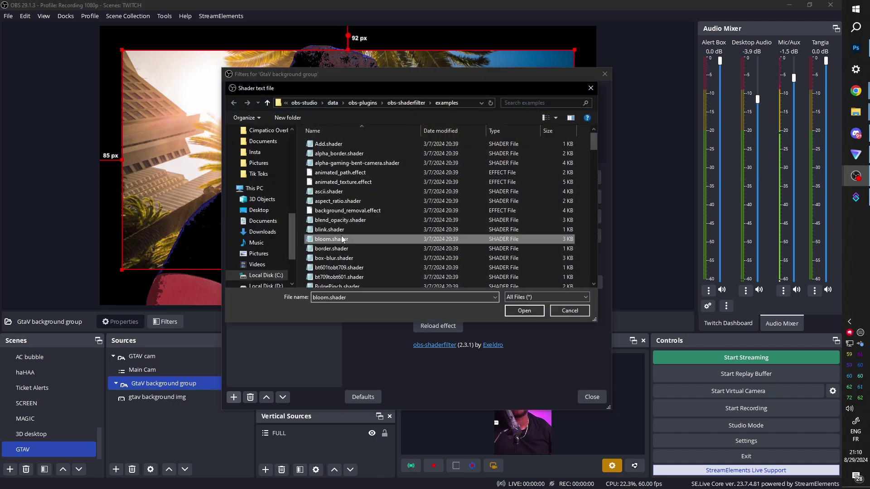
click(341, 236)
scroll(341, 236, down, 2)
click(335, 228)
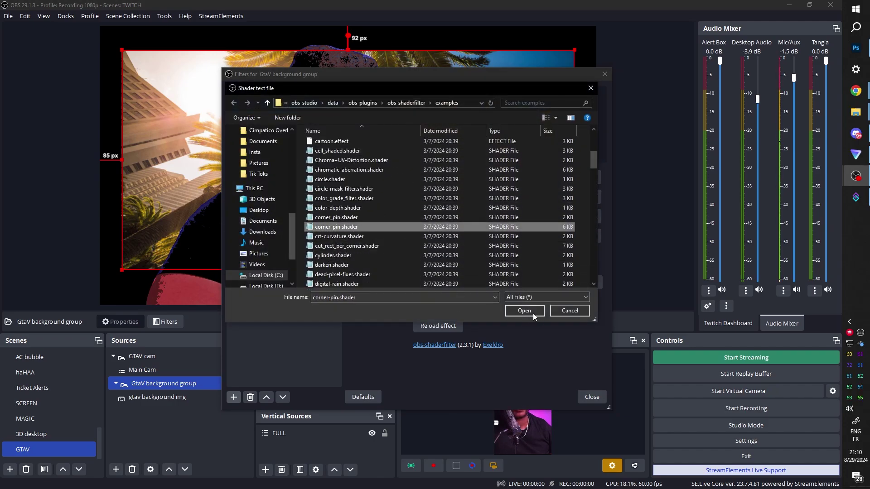
click(524, 311)
key(alt+Tab)
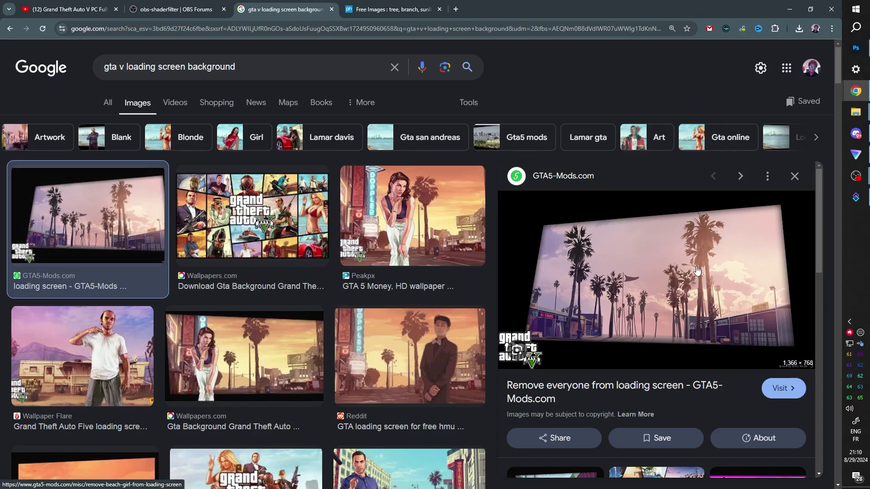
key(alt+Tab)
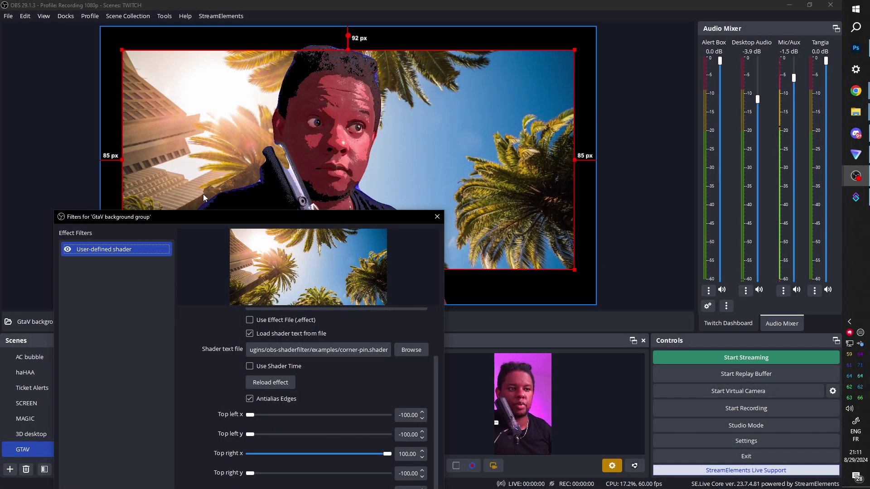
Tune corner-pin top-left, bottom-left and top-right values to tilt the palm backdrop.
drag(204, 216, 209, 156)
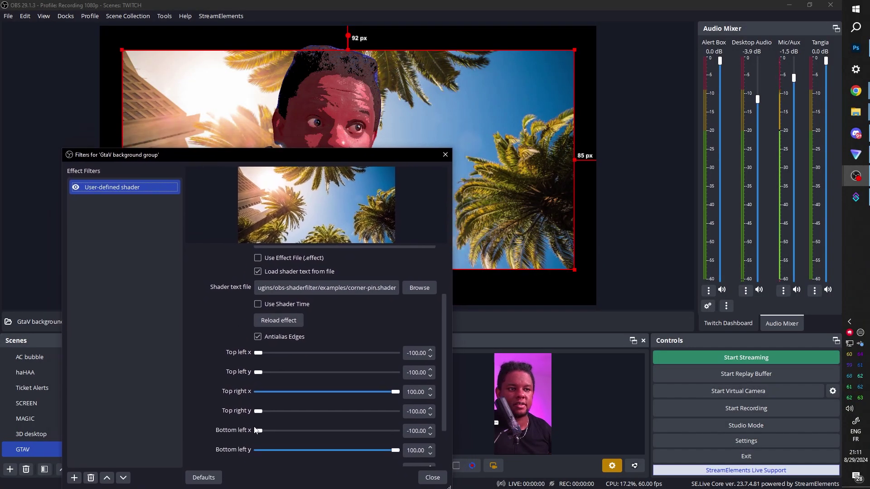
mouse_move(258, 353)
mouse_down()
mouse_move(271, 352)
mouse_move(274, 373)
mouse_move(270, 353)
mouse_up()
drag(187, 155, 518, 70)
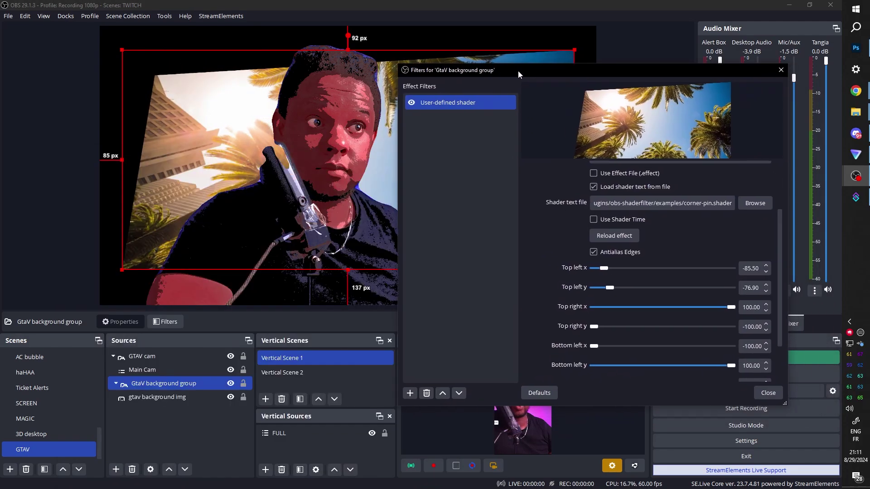
scroll(556, 335, down, 2)
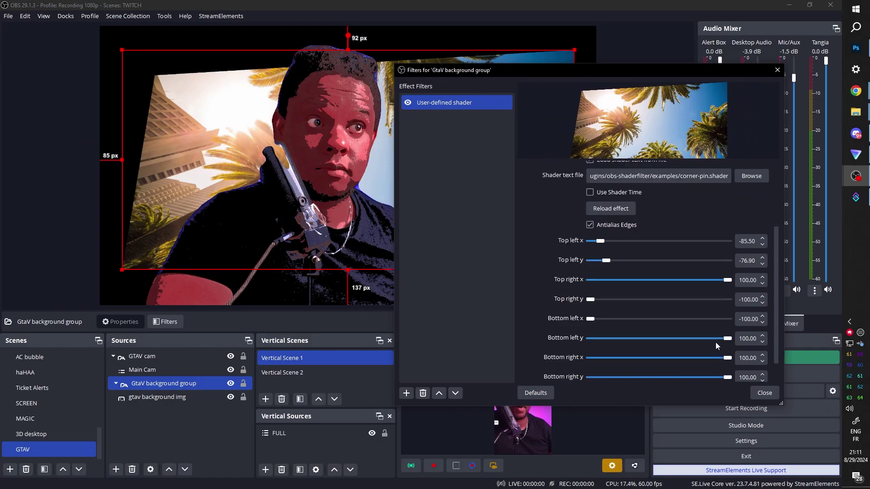
drag(728, 339, 720, 338)
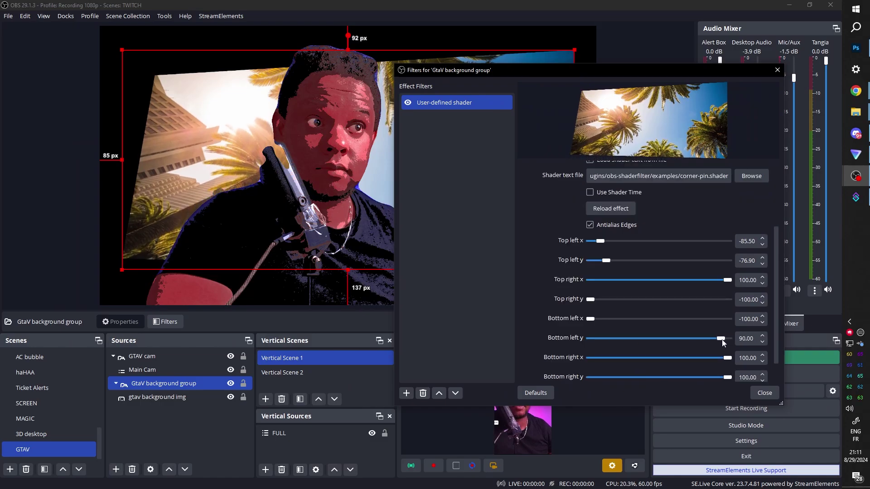
drag(449, 70, 130, 90)
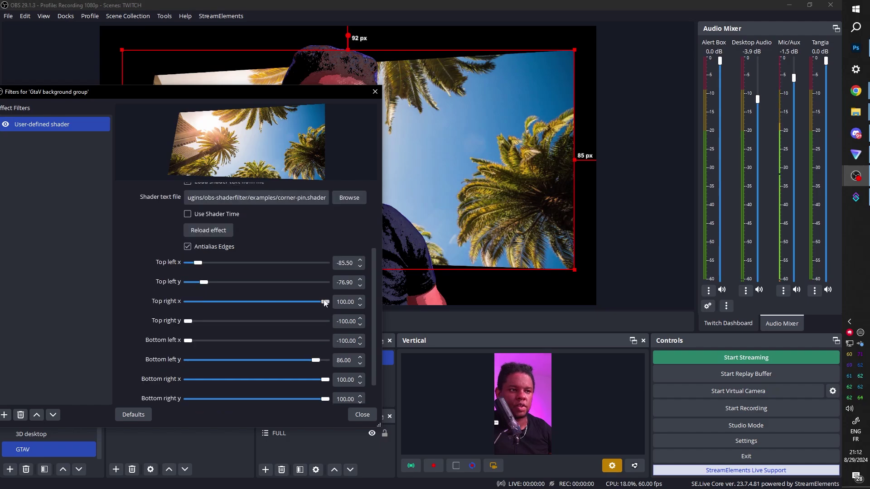
drag(325, 302, 323, 302)
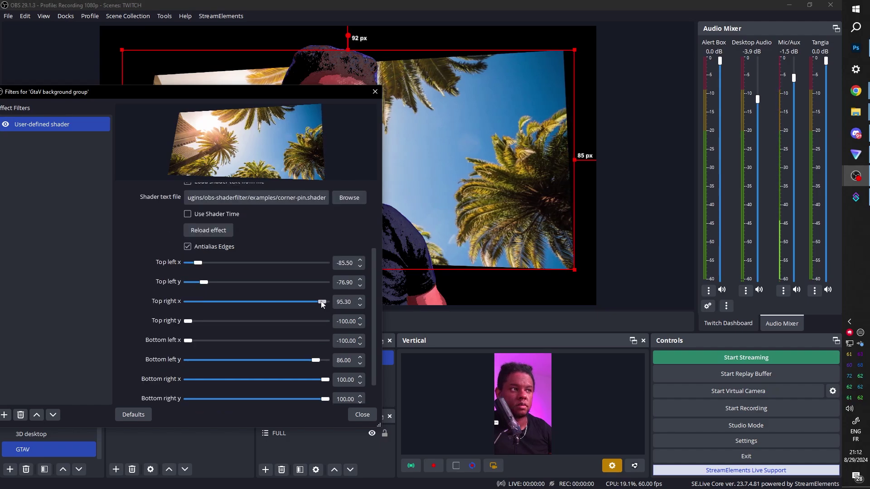
click(362, 415)
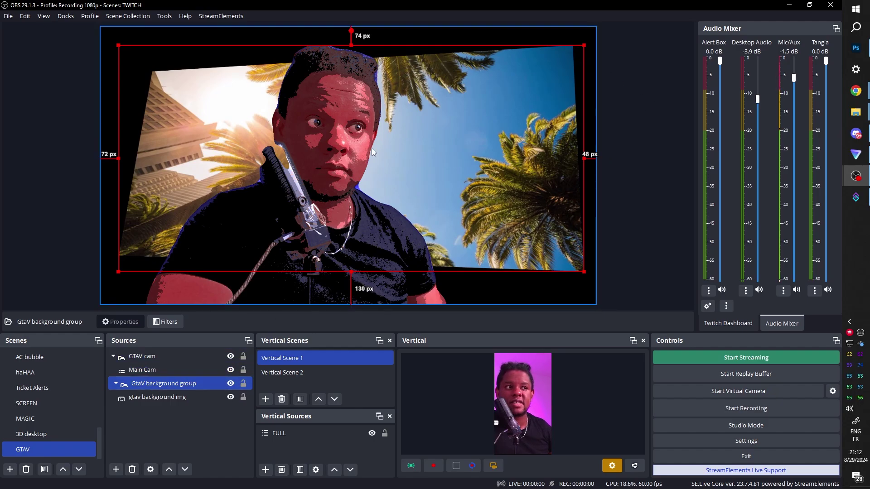
Add a second User-defined shader filter named cartoon using the cartoon.effect file.
click(162, 321)
click(231, 396)
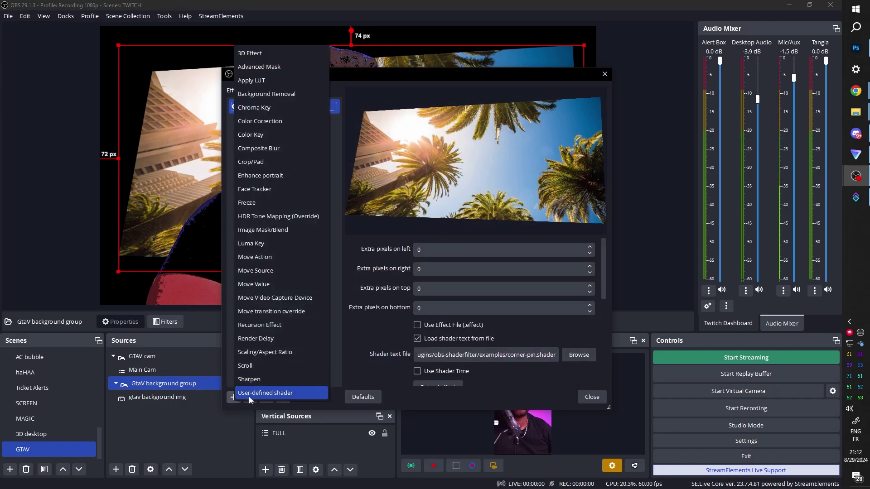
click(264, 393)
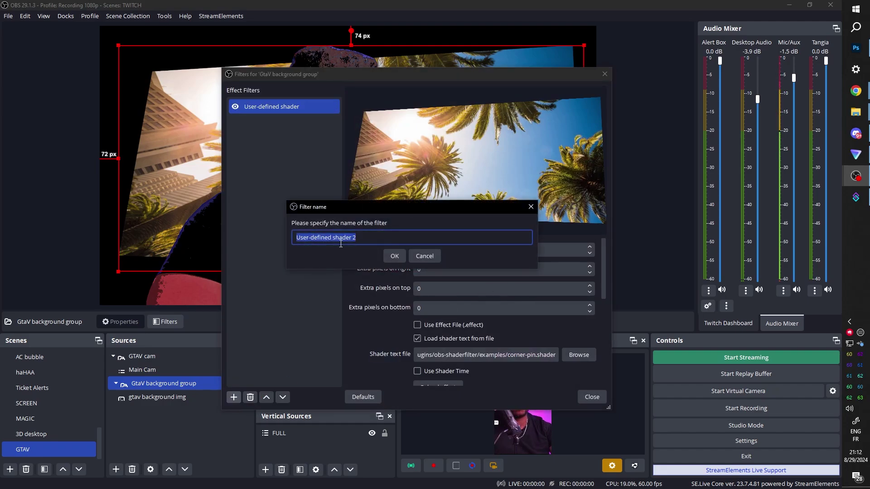
key(Return)
click(575, 356)
click(354, 239)
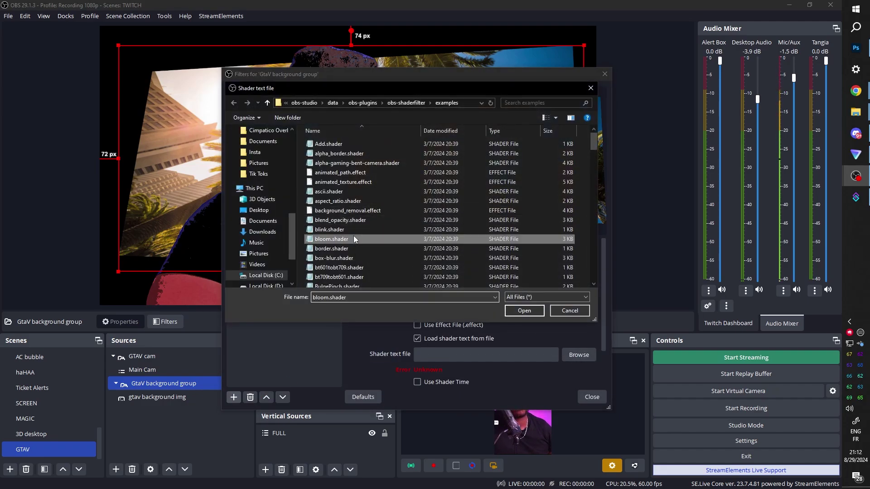
scroll(354, 239, down, 3)
double_click(353, 238)
click(417, 325)
mouse_move(408, 74)
mouse_down()
mouse_move(84, 193)
mouse_move(592, 44)
mouse_up()
scroll(551, 283, down, 5)
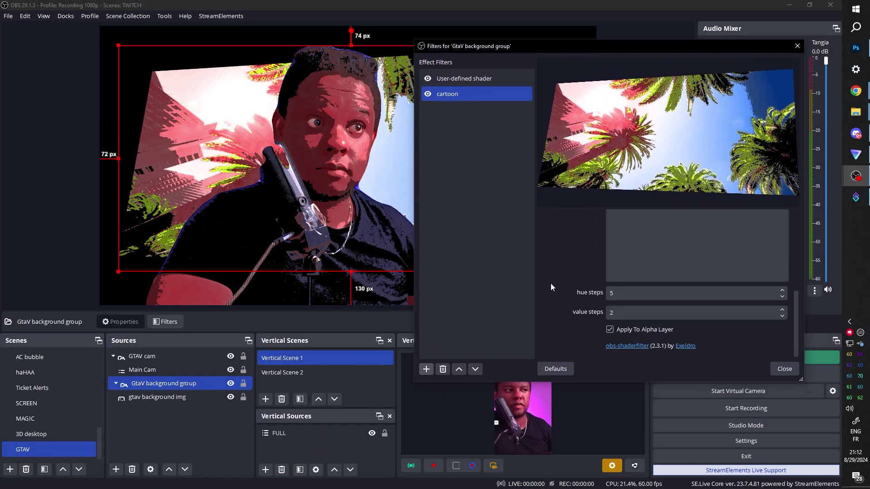
Set the cartoon shader to hue steps 12 and value steps 16, then close.
click(782, 290)
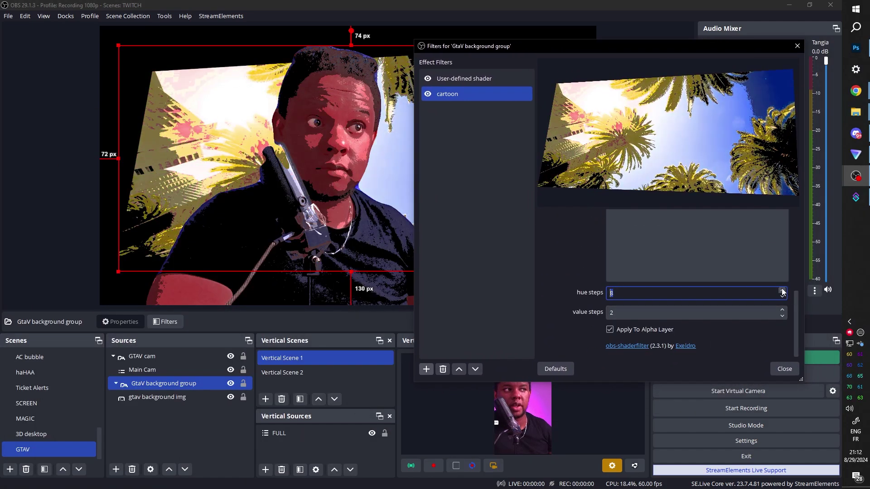
click(782, 291)
click(782, 310)
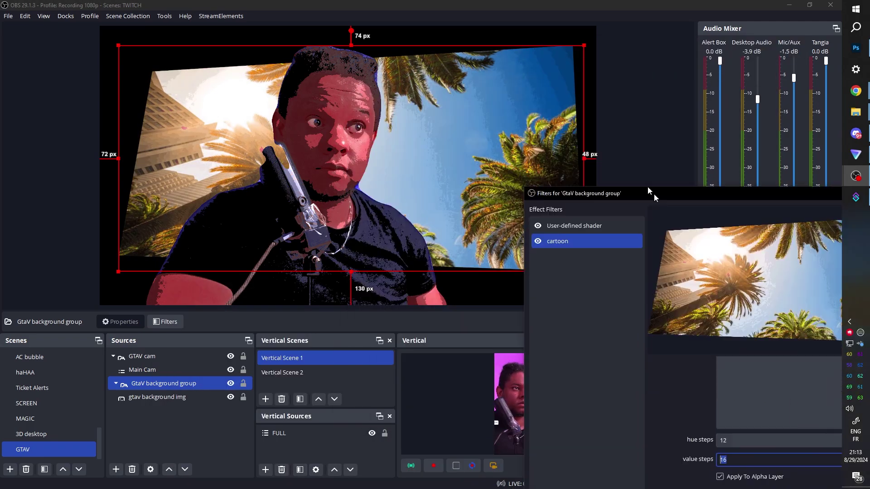
drag(648, 186, 598, 81)
click(734, 405)
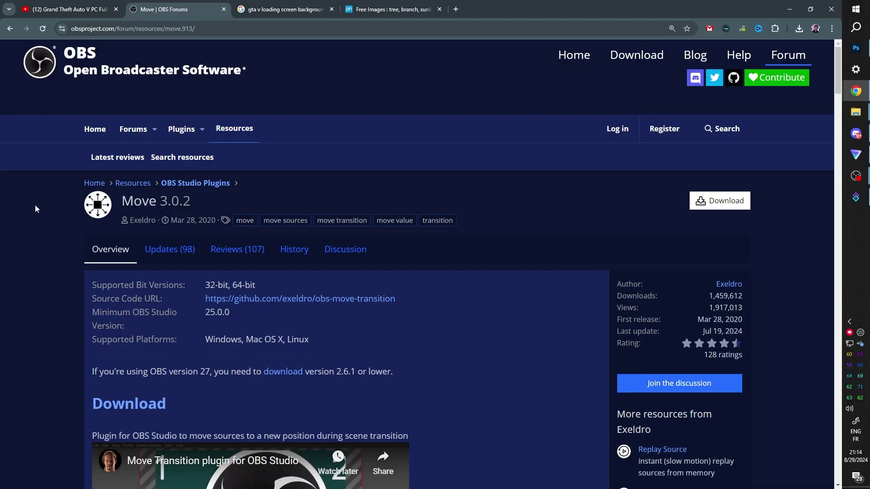
scroll(36, 207, down, 1)
scroll(36, 207, down, 1)
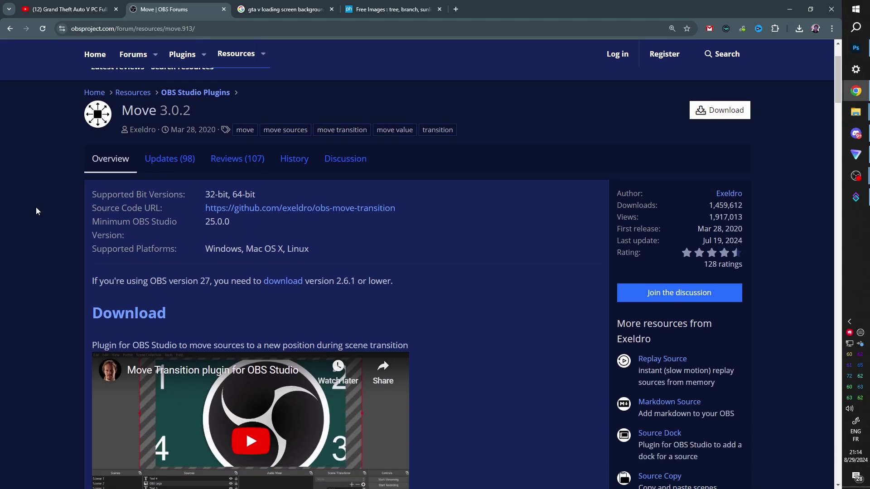
scroll(36, 208, down, 1)
scroll(36, 208, down, 1)
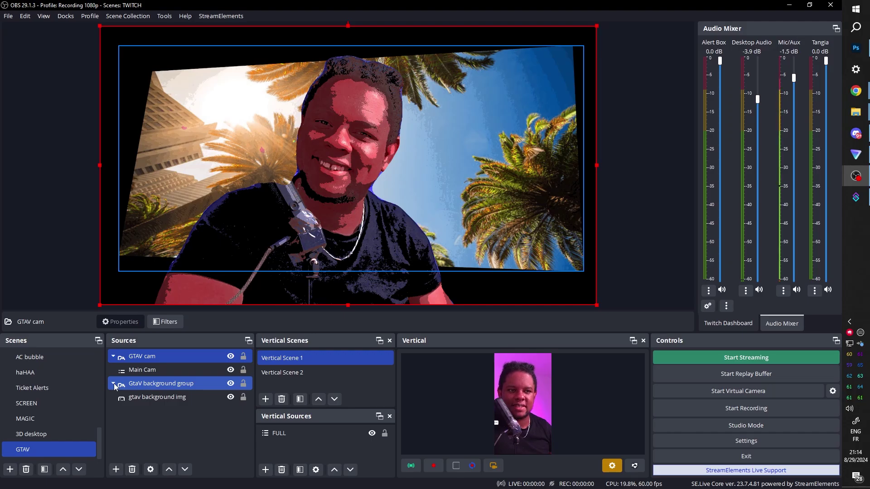
Collapse the GtaV background and GTAV cam groups and open the GTAV scene's filters.
click(113, 385)
click(114, 358)
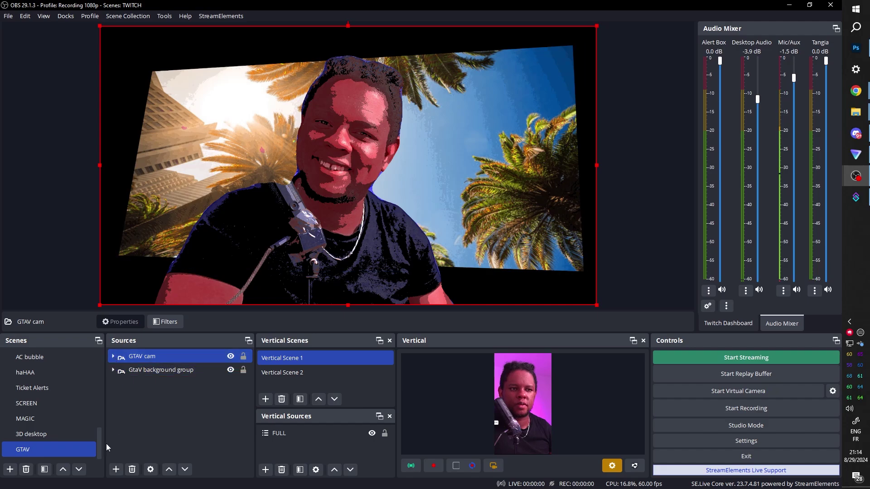
right_click(26, 451)
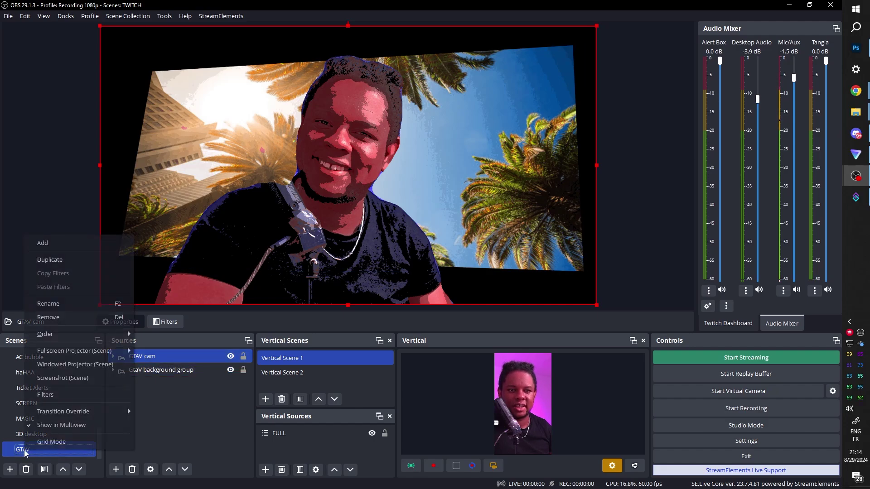
click(52, 394)
Add a Move Source filter named Char Left targeting GTAV cam with 300 ms duration.
click(234, 397)
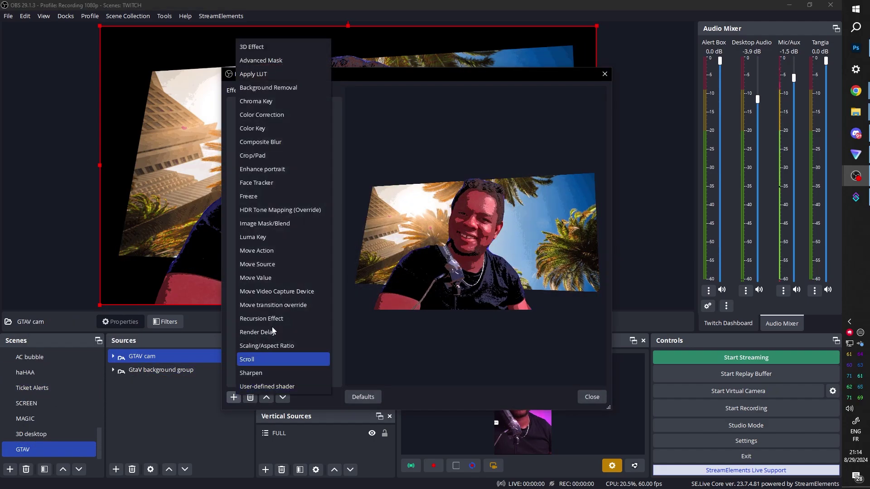
click(276, 265)
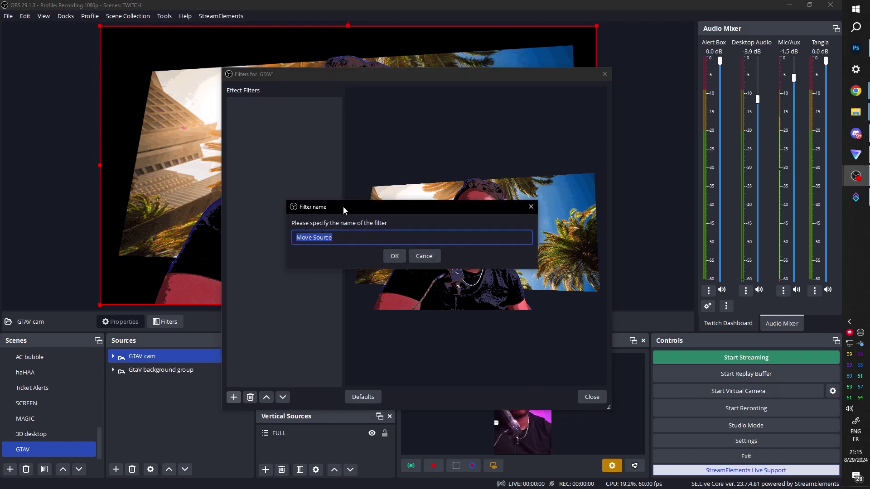
text(Char Left)
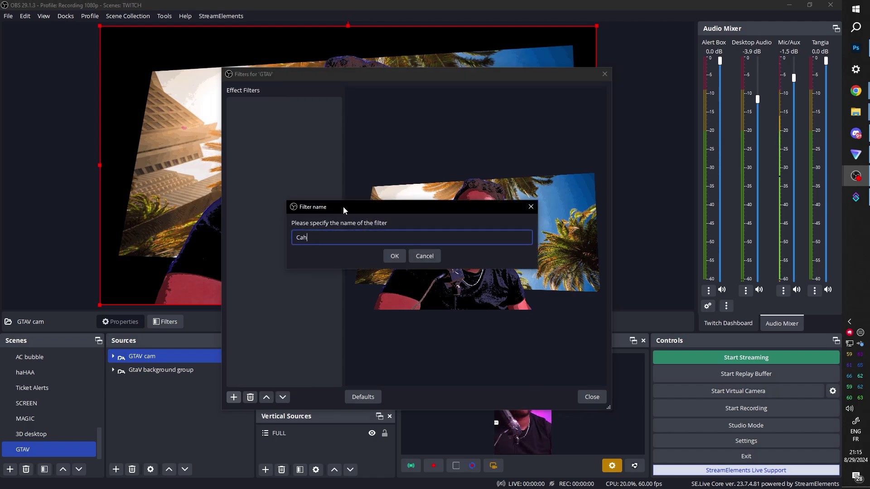
text(har Left)
key(Return)
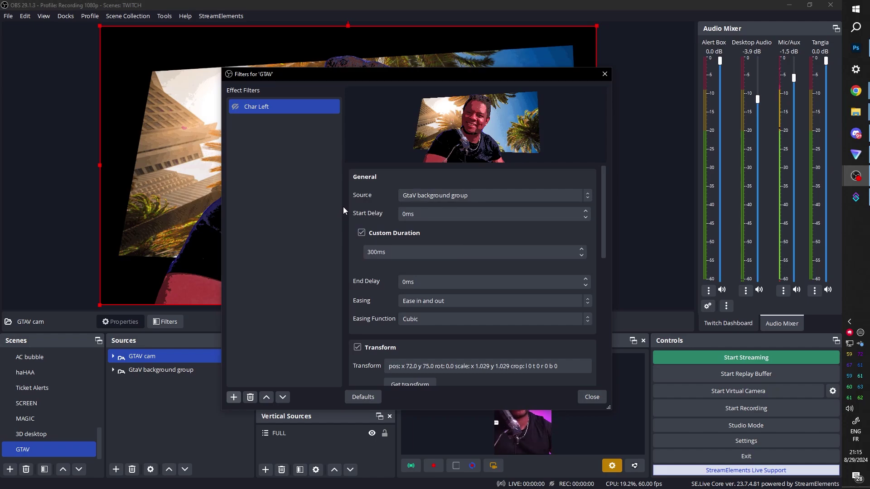
click(478, 196)
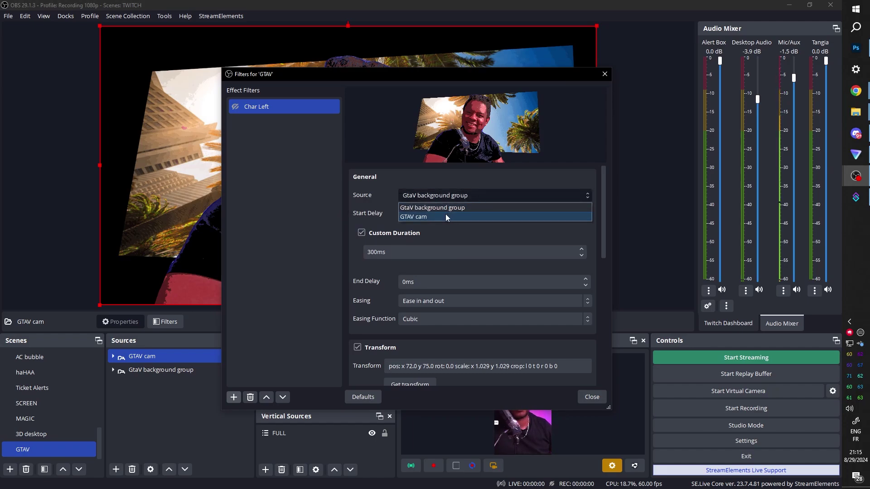
click(446, 216)
click(140, 370)
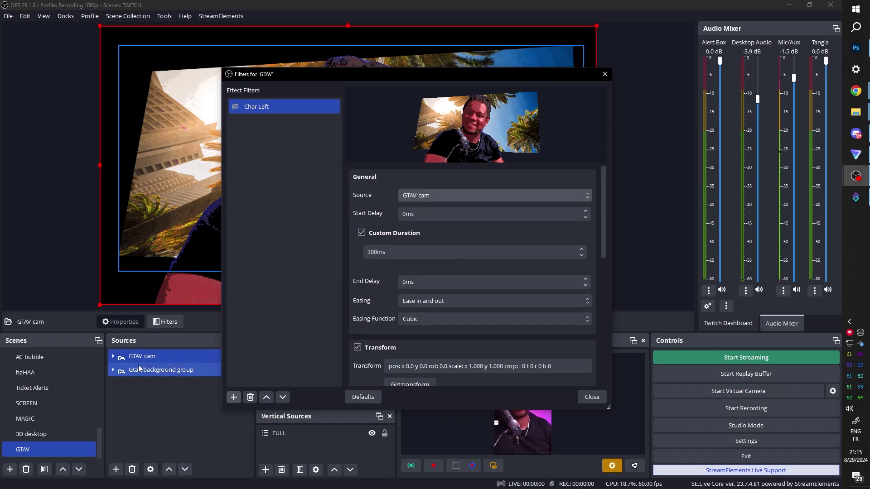
scroll(350, 243, down, 3)
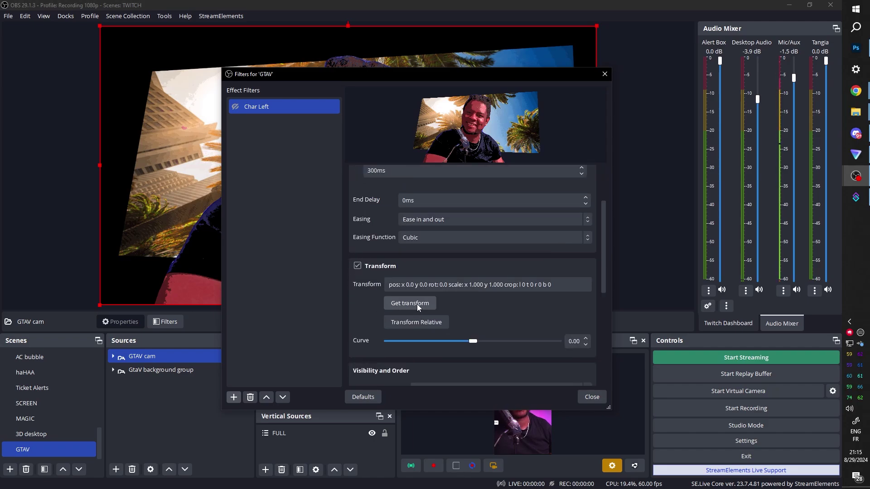
Duplicate Char Left as 'Char Right' and shift the webcam source slightly right.
right_click(256, 108)
click(273, 130)
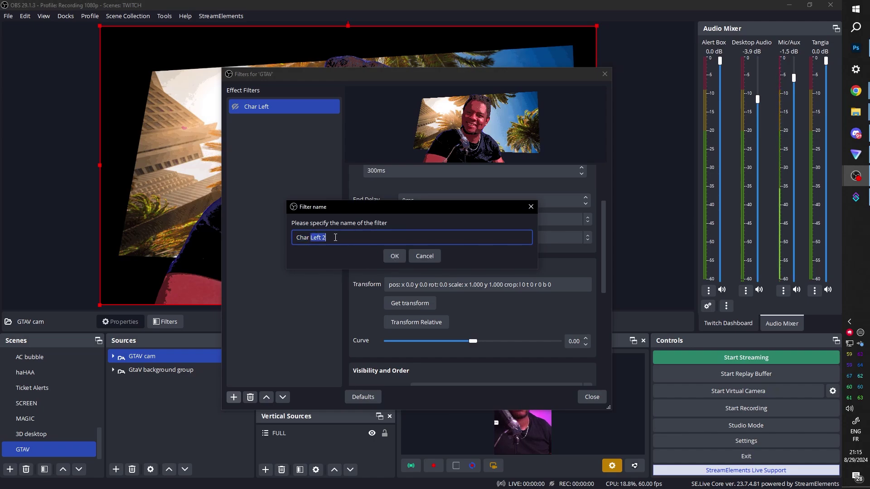
text(ight)
key(Return)
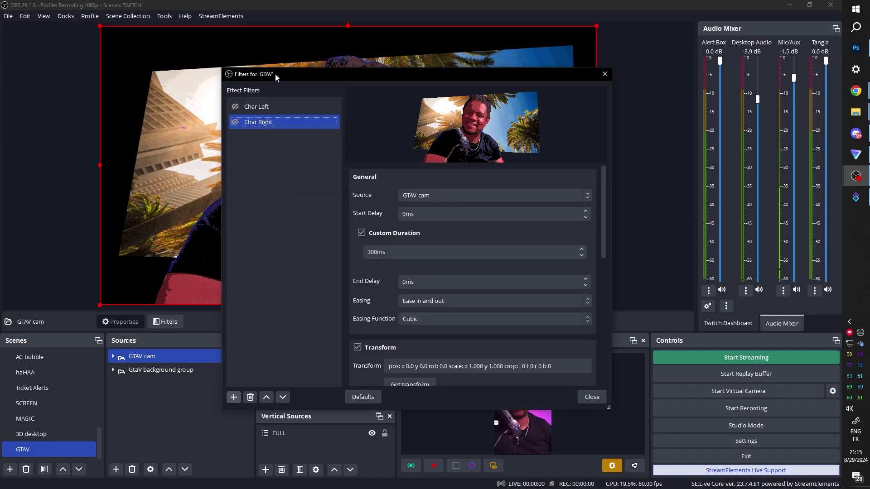
drag(277, 73, 667, 218)
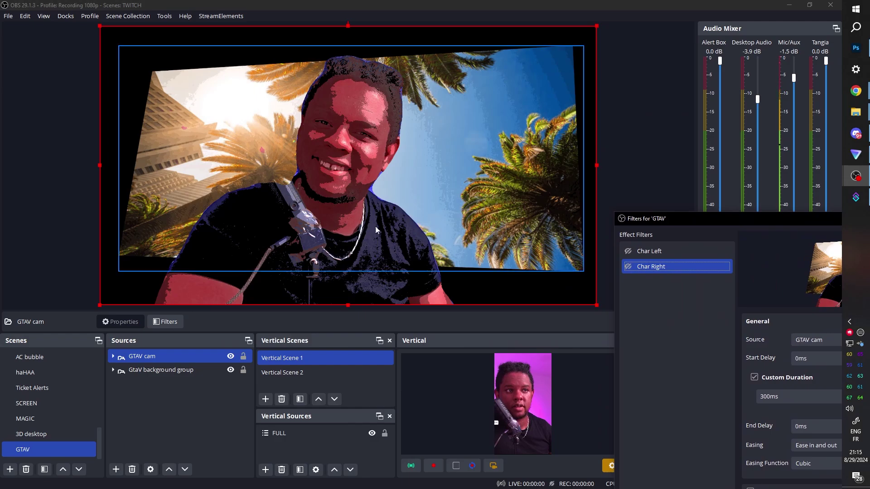
drag(299, 268, 334, 274)
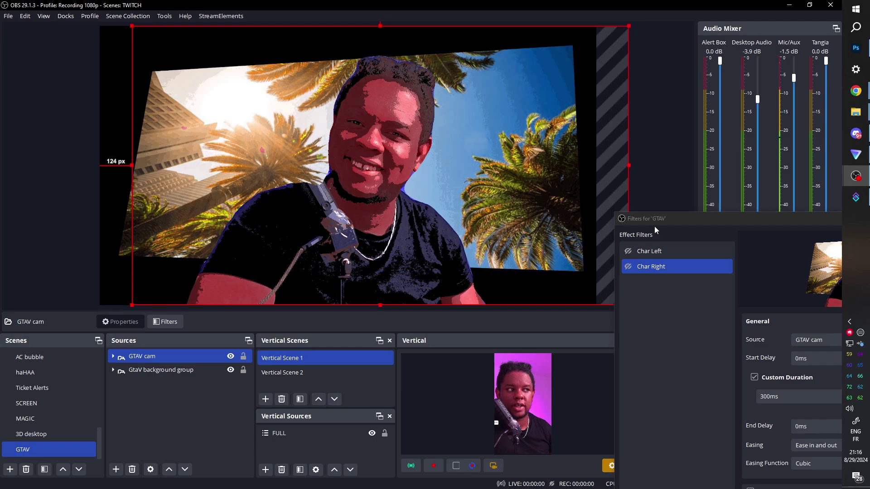
mouse_move(675, 218)
mouse_down()
mouse_move(539, 257)
mouse_move(407, 85)
mouse_up()
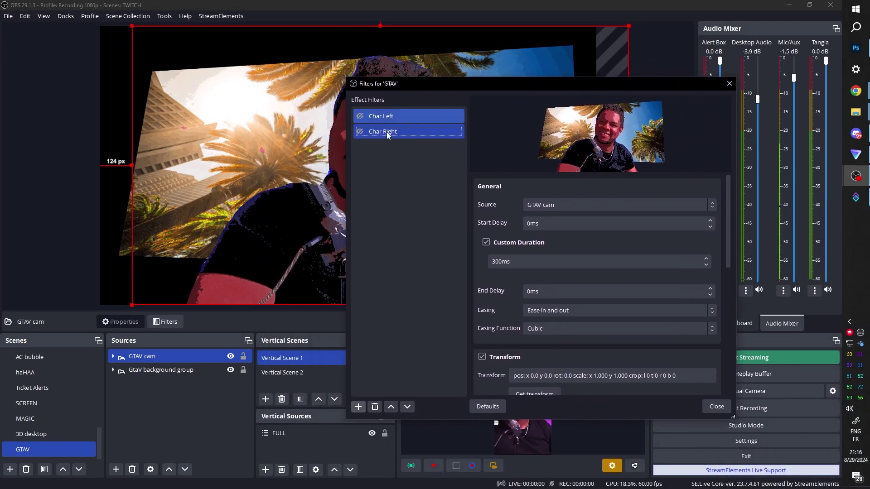
Give Char Right a 5000 ms duration, store the webcam position, and test both slides.
click(498, 262)
text(5000)
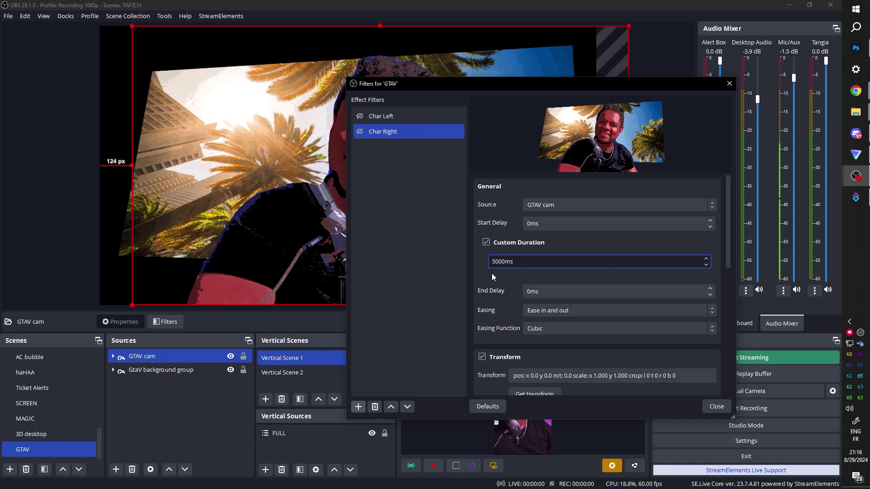
scroll(472, 262, down, 3)
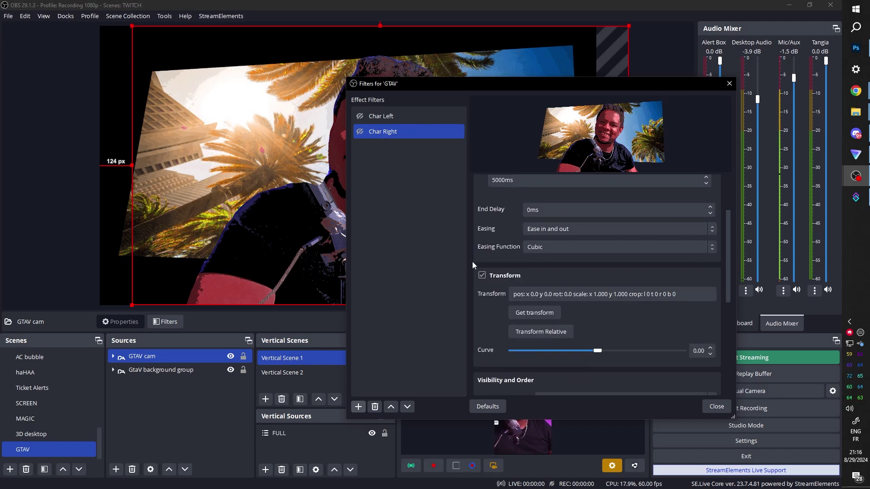
click(539, 312)
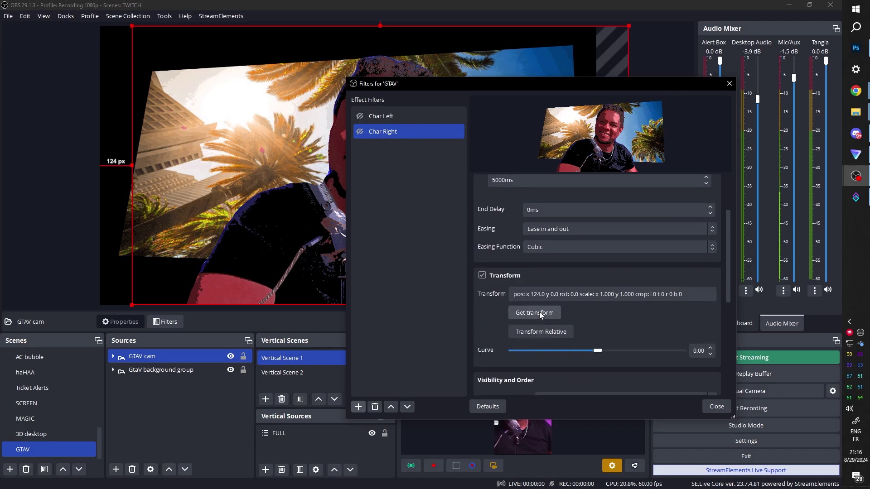
drag(381, 82, 571, 60)
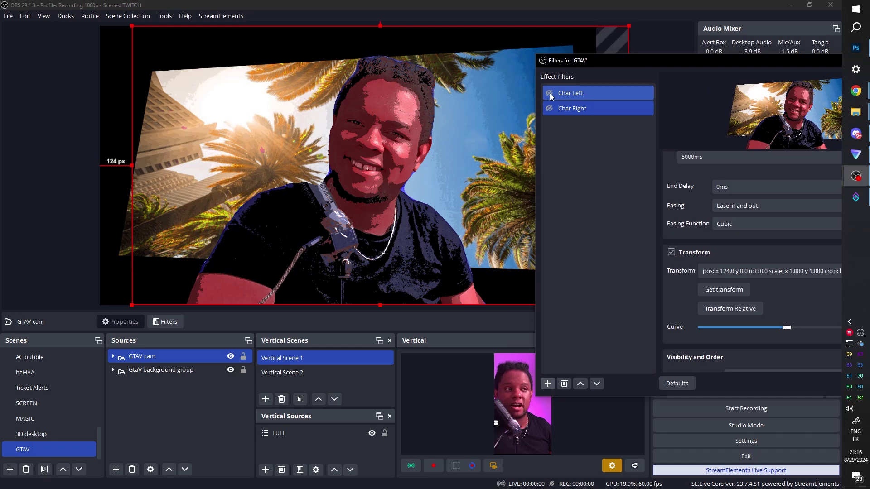
click(550, 93)
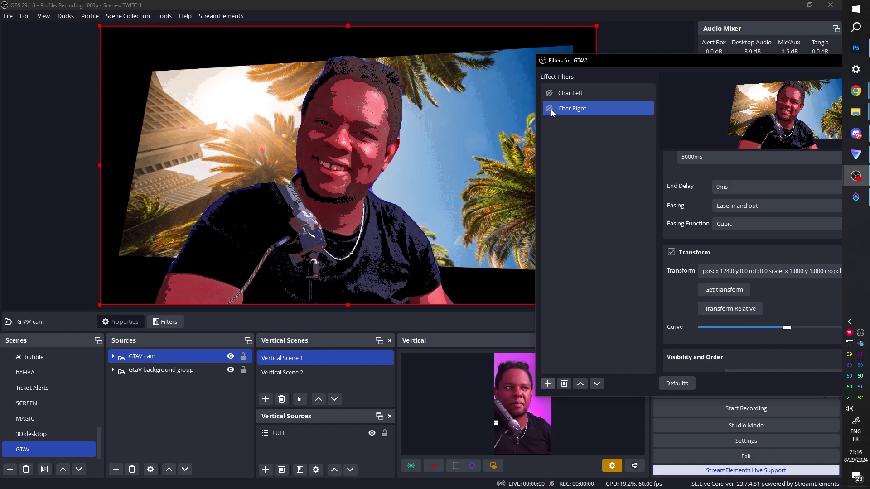
click(550, 109)
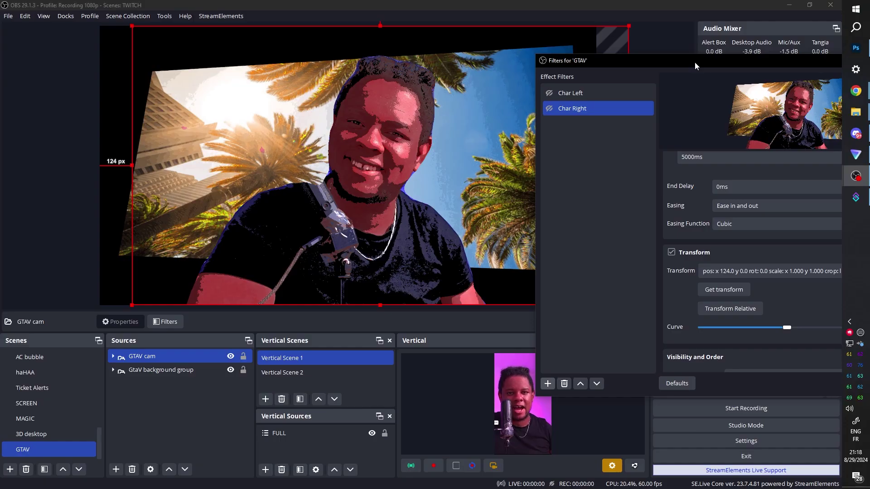
Set Char Right to No easing, replay it, and select the background group.
drag(693, 60, 633, 56)
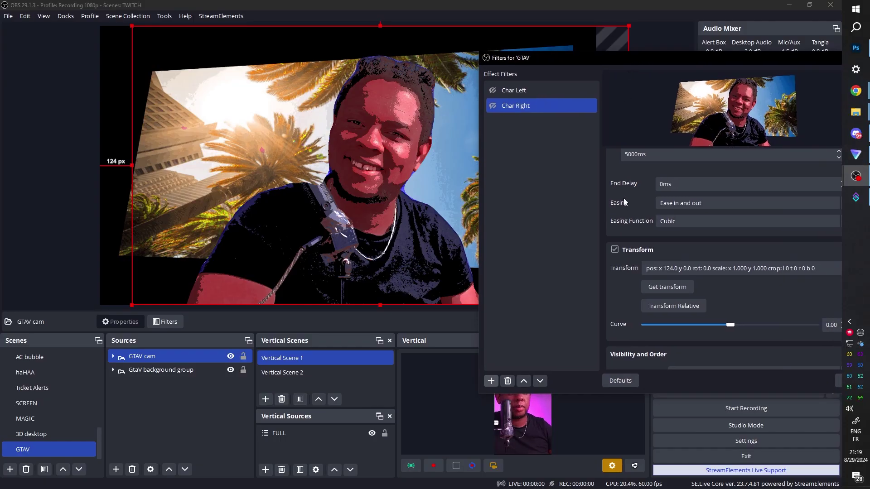
click(680, 202)
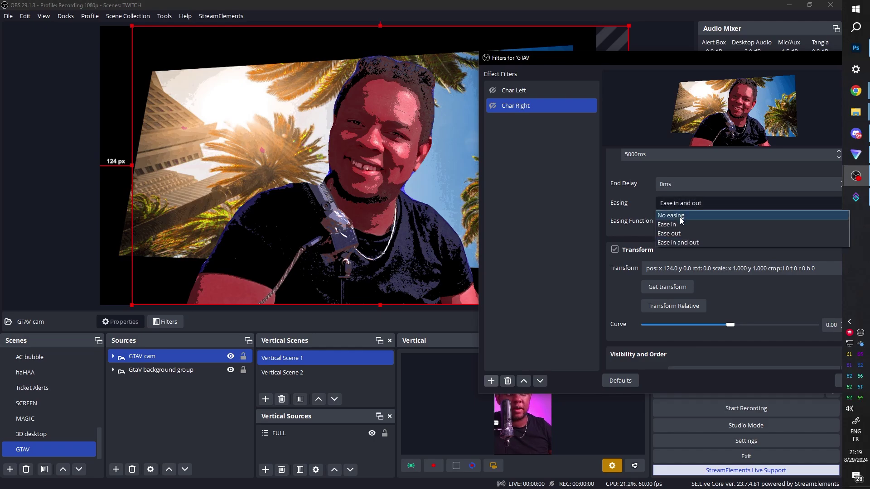
click(681, 215)
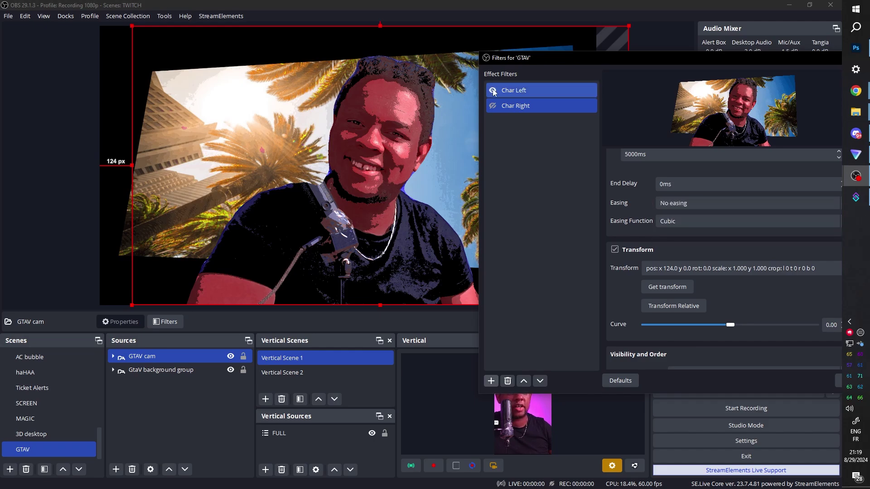
click(492, 90)
click(492, 106)
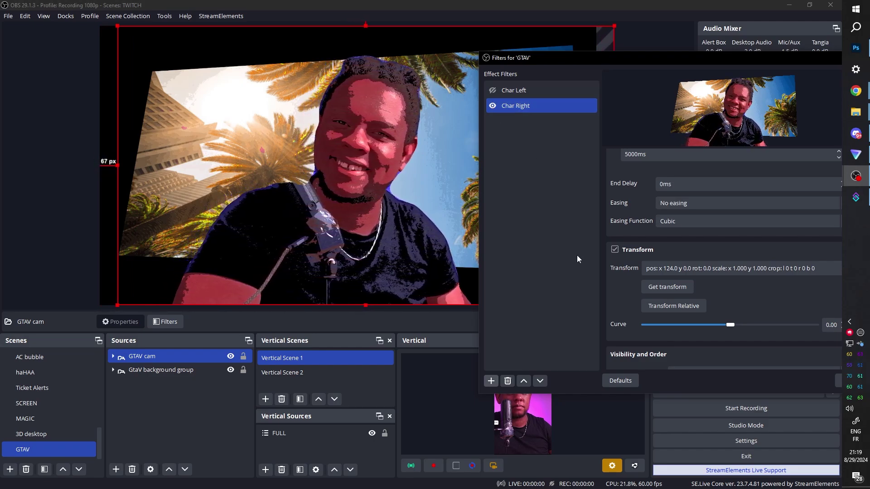
click(180, 112)
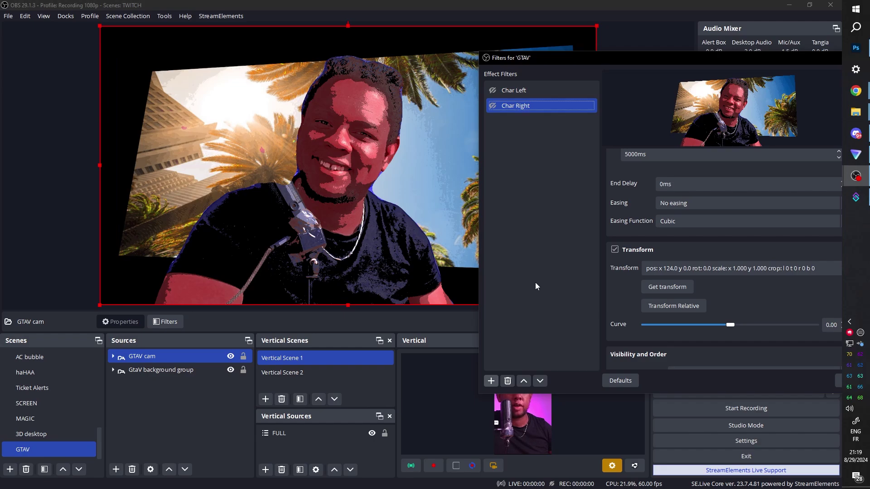
Add a Move Source filter named 'Back initial' for the GtaV background group.
click(492, 381)
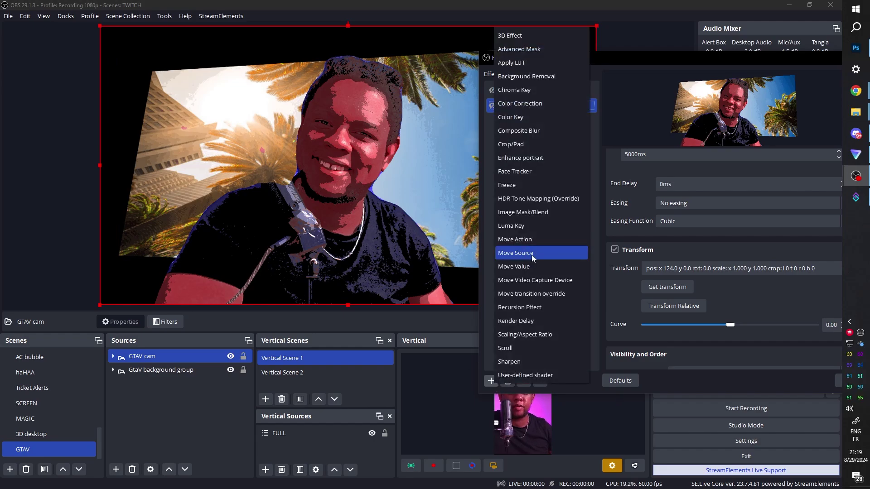
click(533, 258)
text(Back)
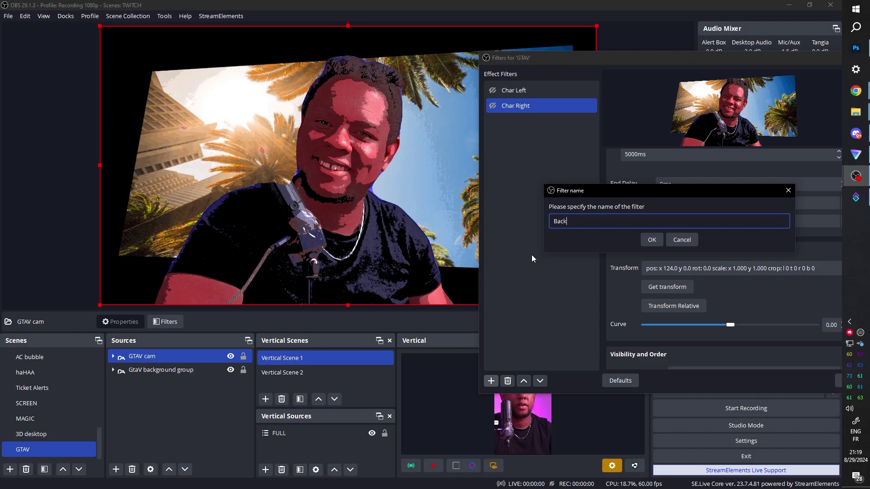
text( initial)
key(Return)
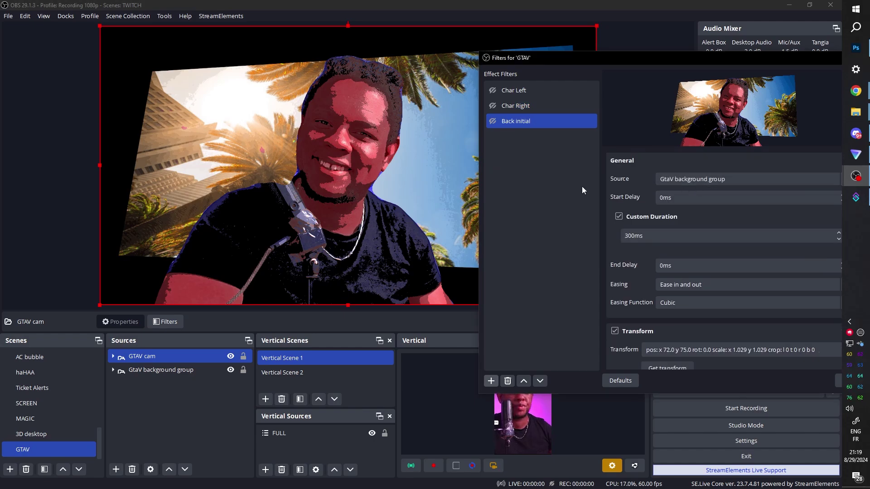
scroll(661, 315, down, 3)
Duplicate Back initial as 'Back final' and set it to No easing.
right_click(520, 127)
click(537, 147)
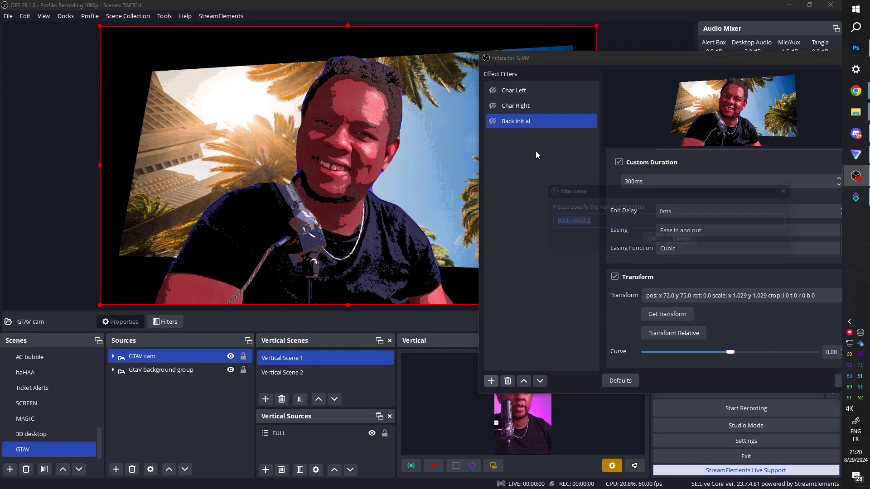
text(Back f)
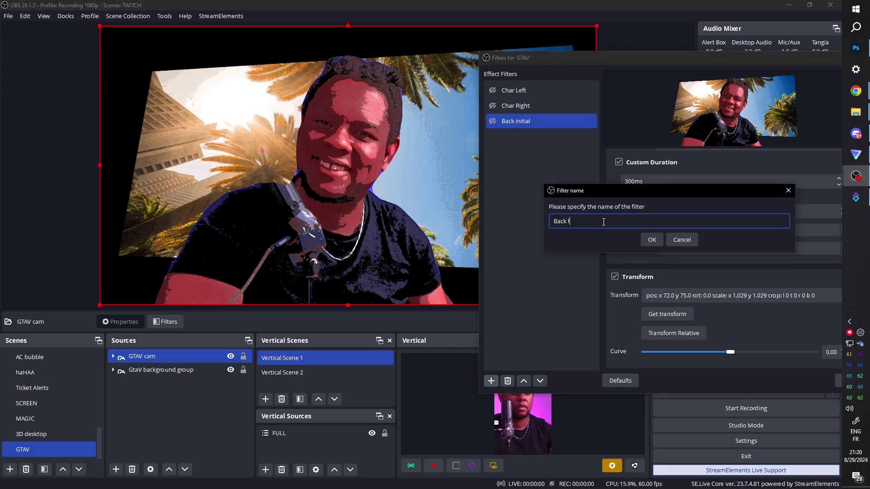
text(inal)
key(Return)
text(5000)
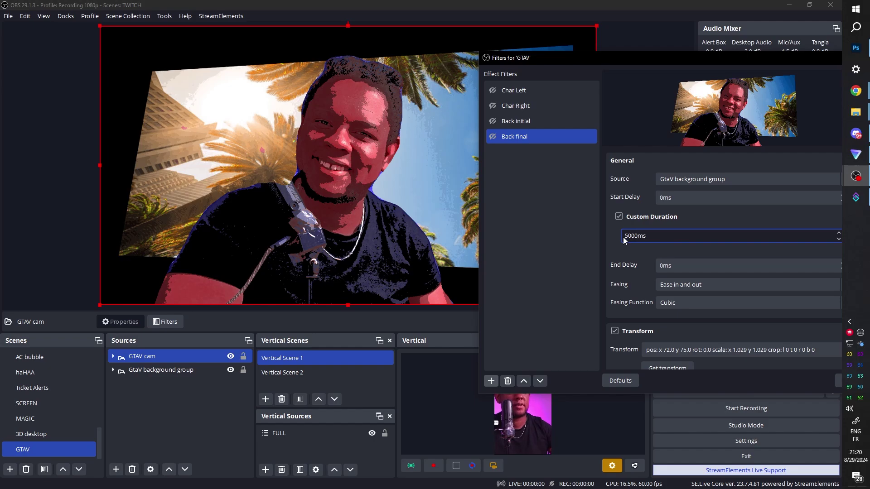
click(673, 287)
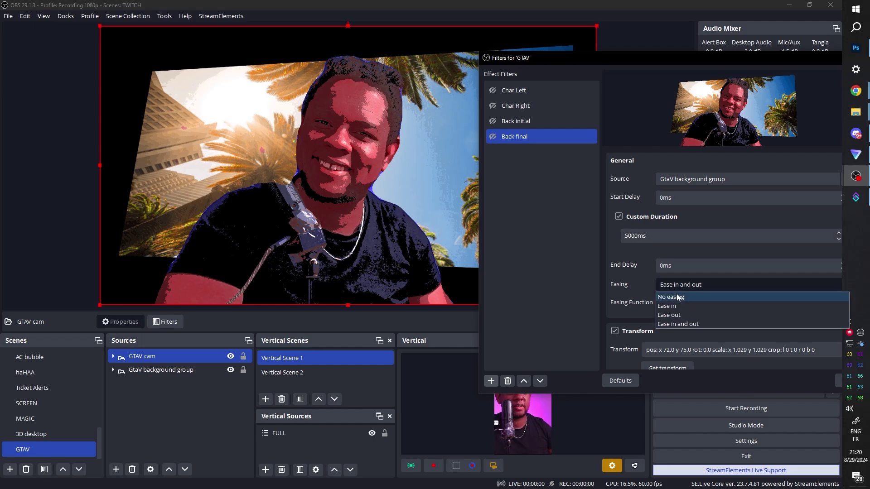
click(674, 292)
Shrink and lower the background group, store it in Back final, and test the move.
click(159, 371)
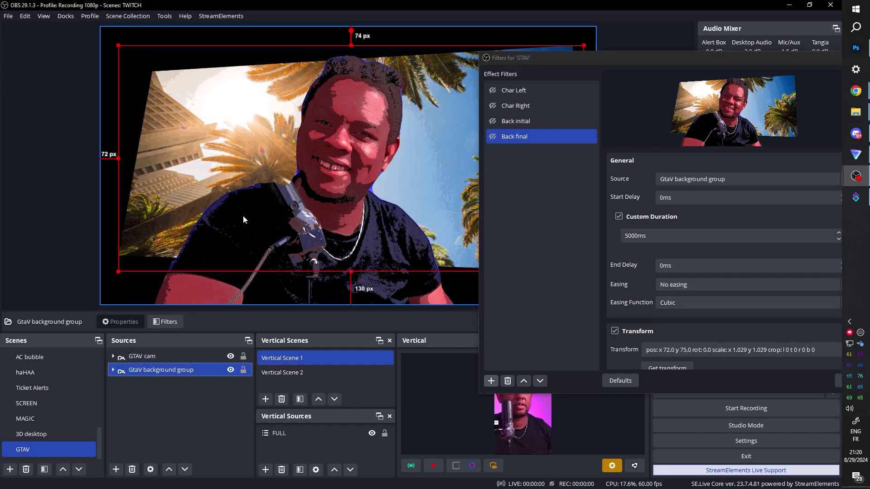
drag(601, 57, 789, 170)
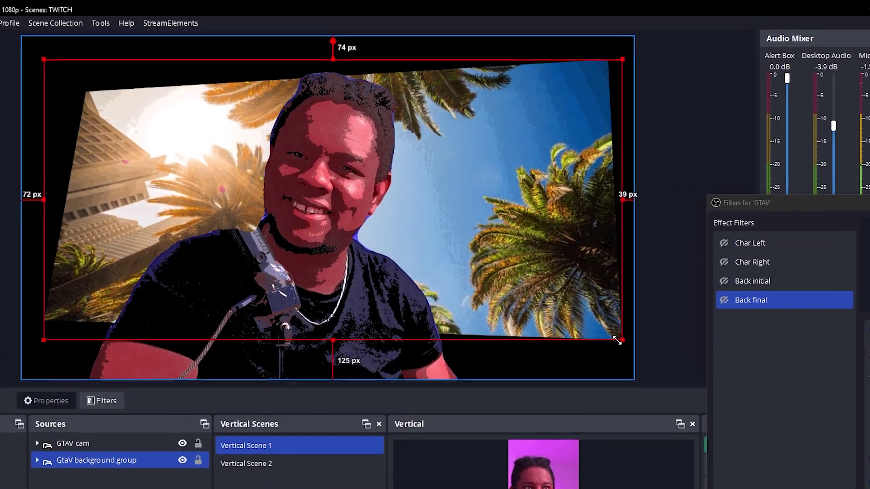
drag(618, 340, 598, 330)
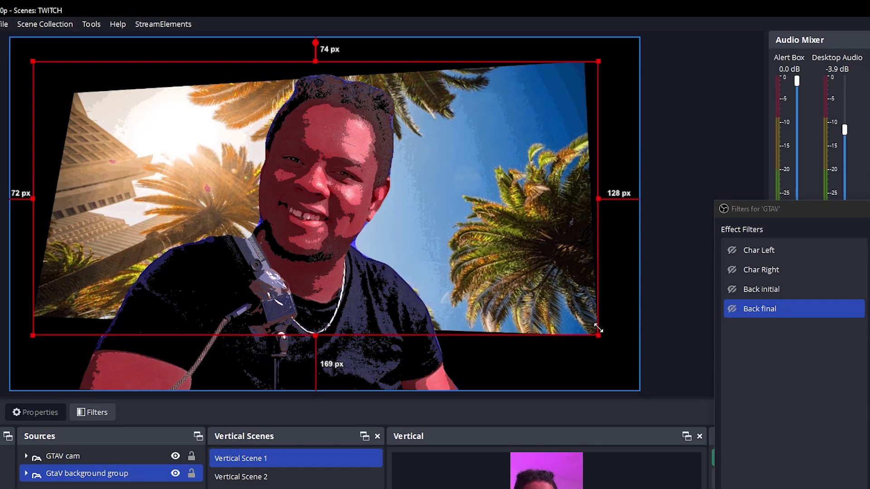
drag(433, 227, 434, 232)
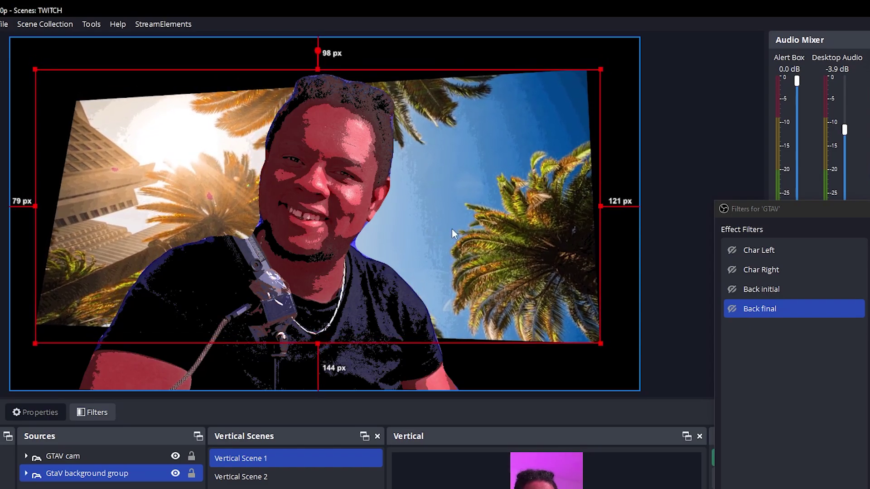
drag(832, 209, 653, 88)
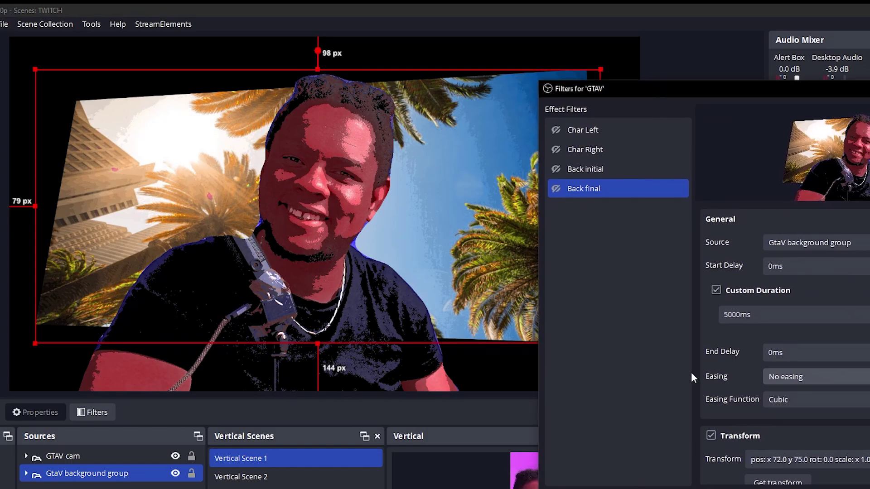
scroll(696, 364, down, 2)
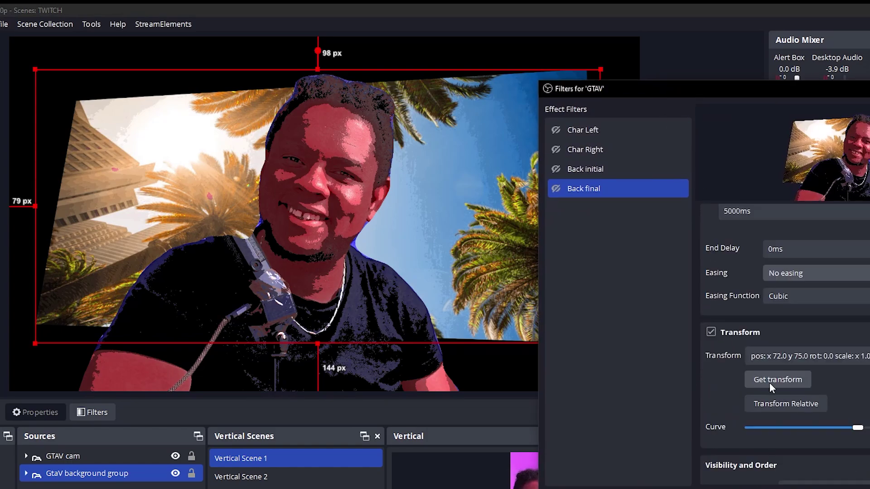
click(769, 383)
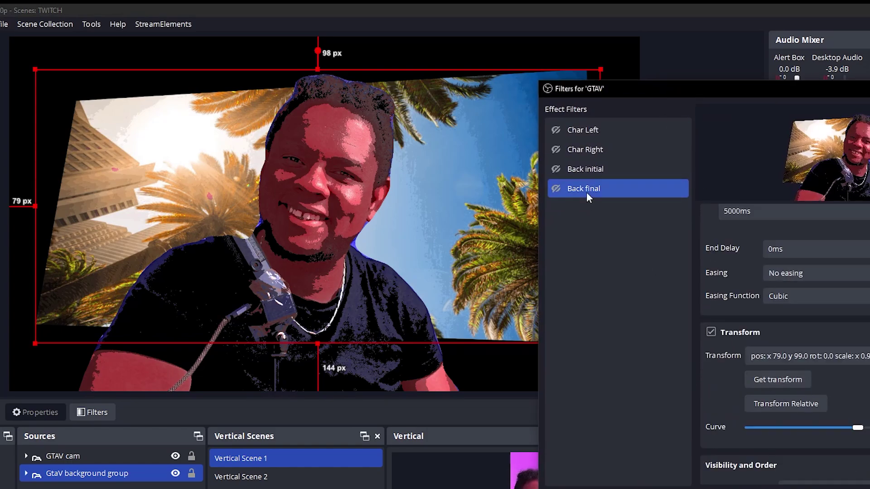
click(557, 170)
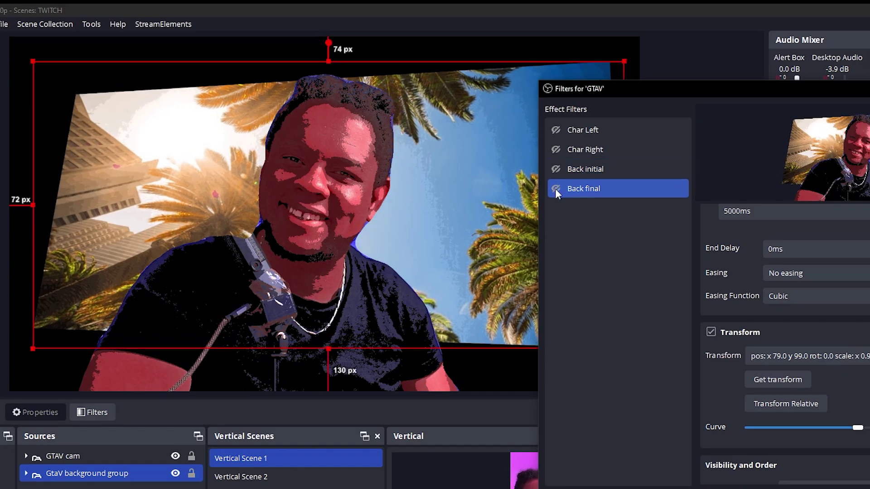
click(556, 188)
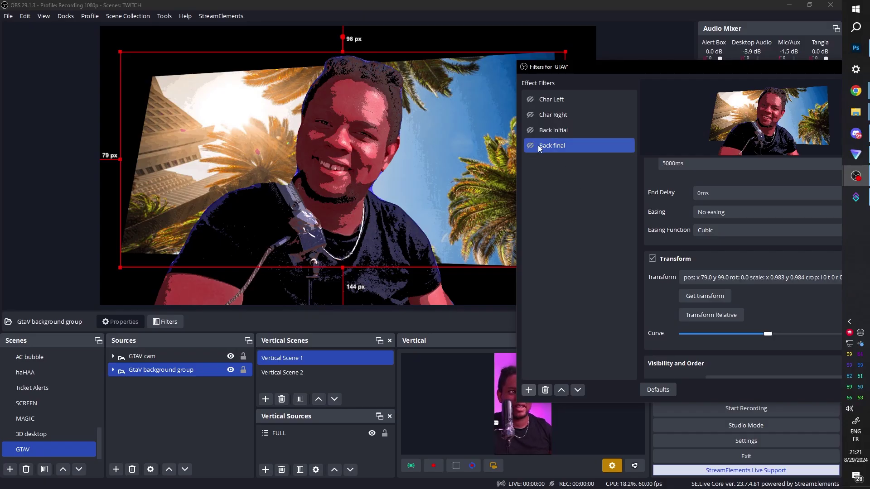
Replay Char Right and choose a simultaneous companion move for it.
ctrl+click(546, 116)
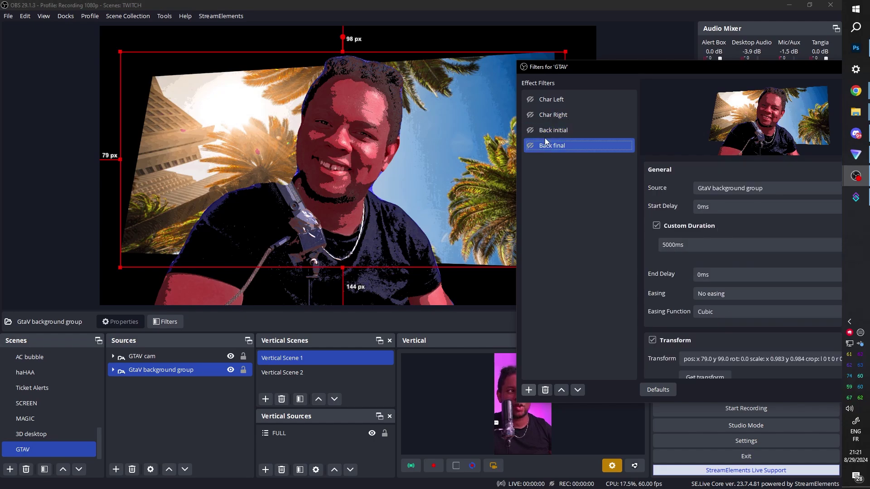
click(546, 114)
click(531, 115)
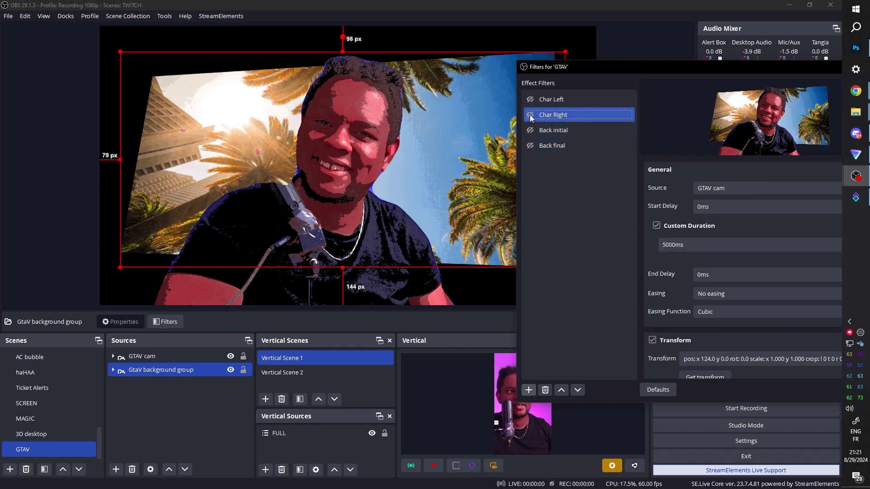
drag(646, 67, 553, 40)
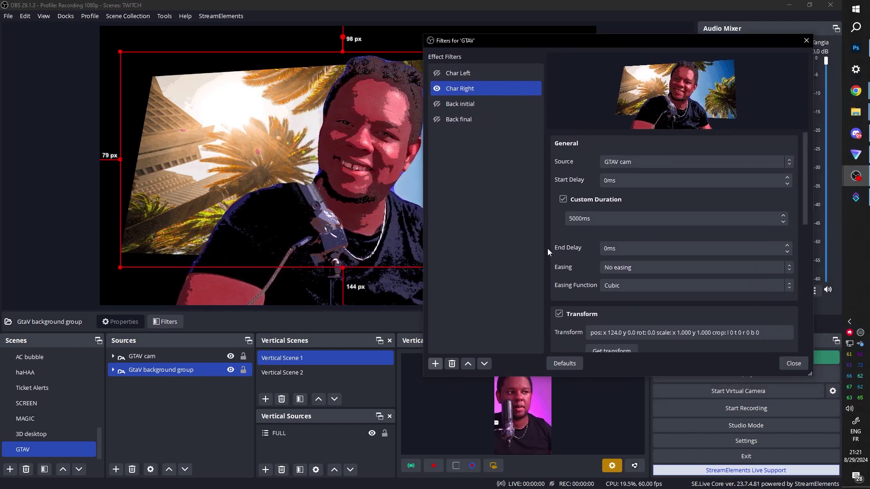
scroll(548, 248, down, 6)
scroll(548, 247, down, 4)
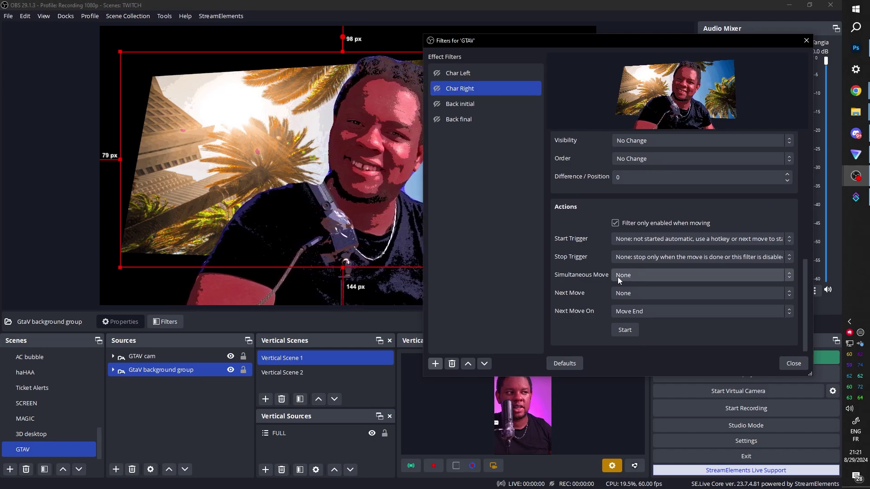
click(630, 276)
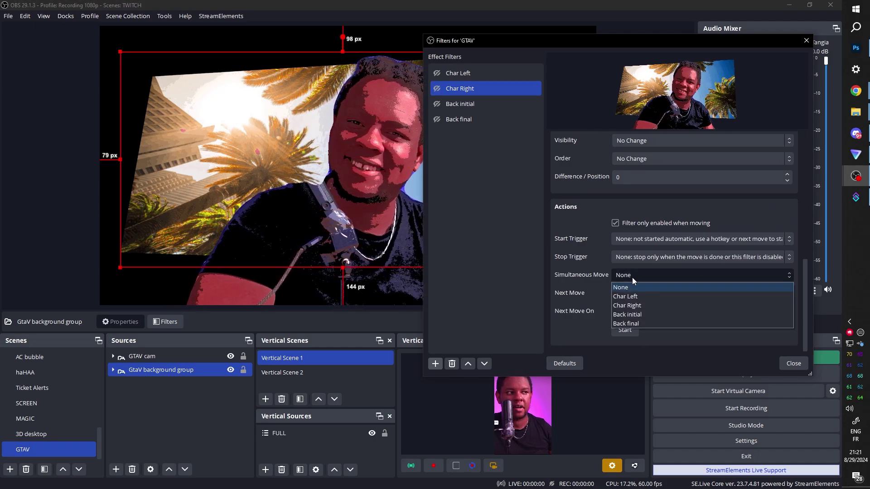
click(632, 326)
Set Char Left's Simultaneous Move to Back initial and replay Char Right to test.
click(460, 74)
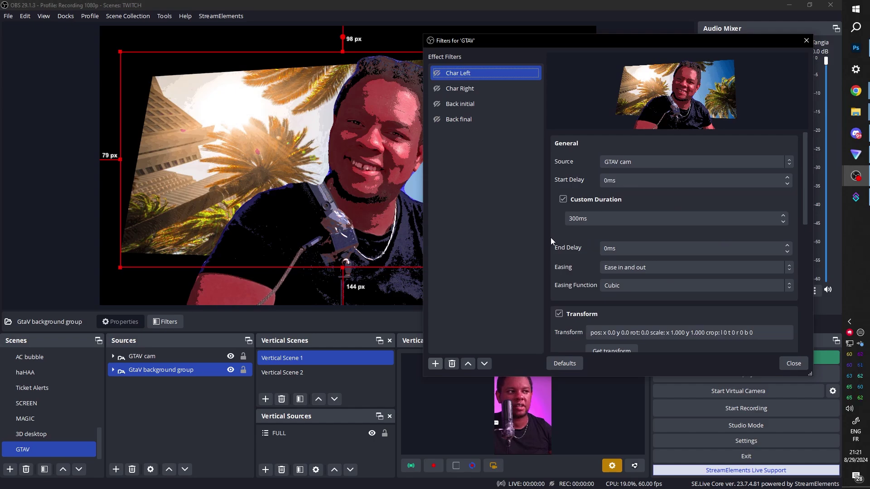
scroll(548, 239, down, 5)
scroll(549, 238, down, 5)
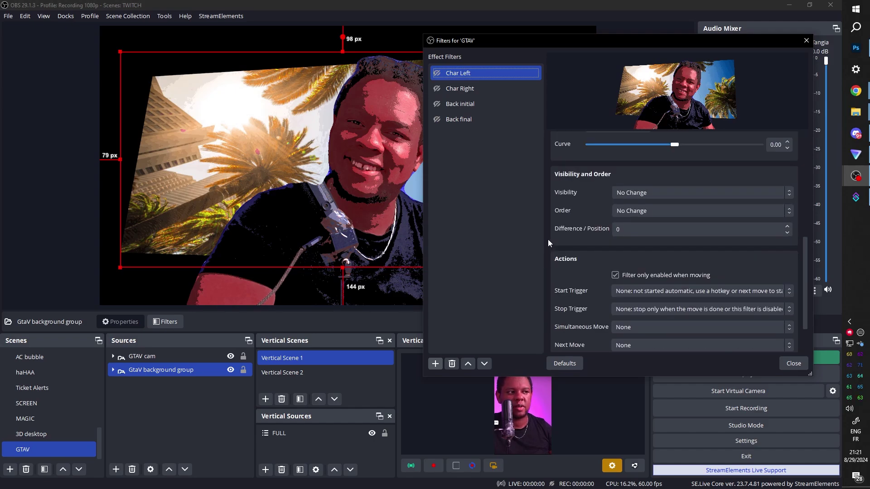
scroll(548, 239, down, 3)
click(647, 276)
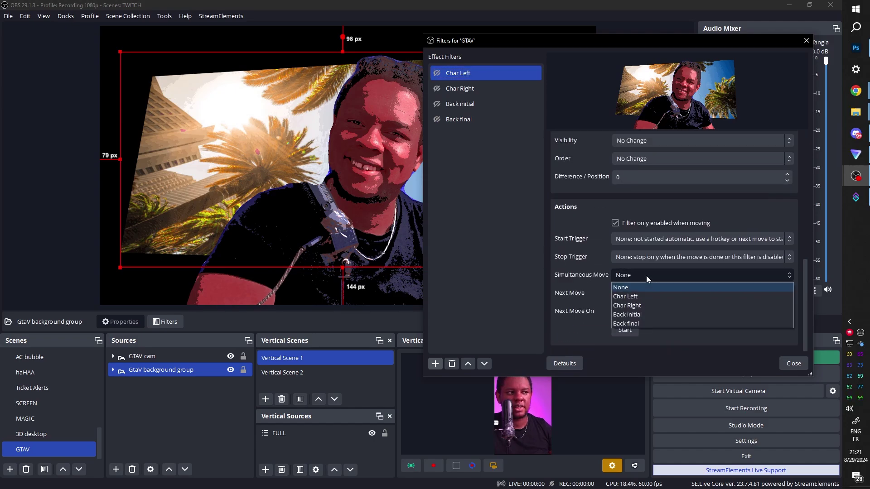
click(646, 316)
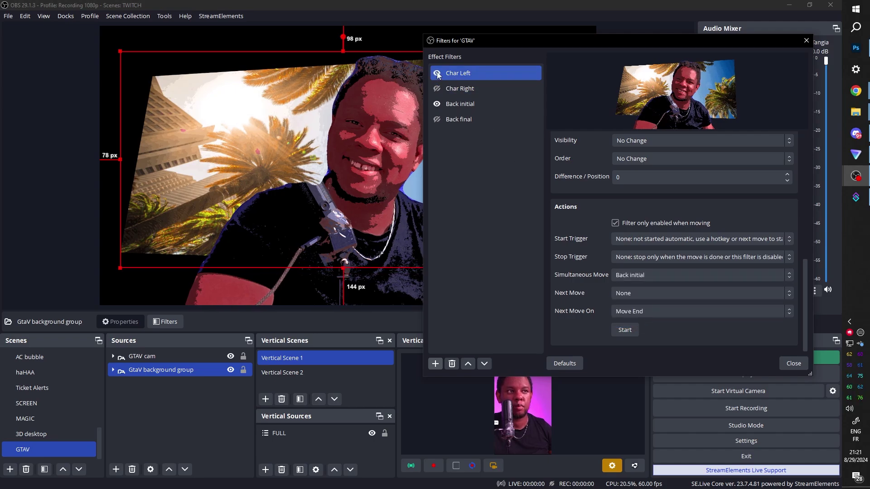
drag(484, 41, 625, 33)
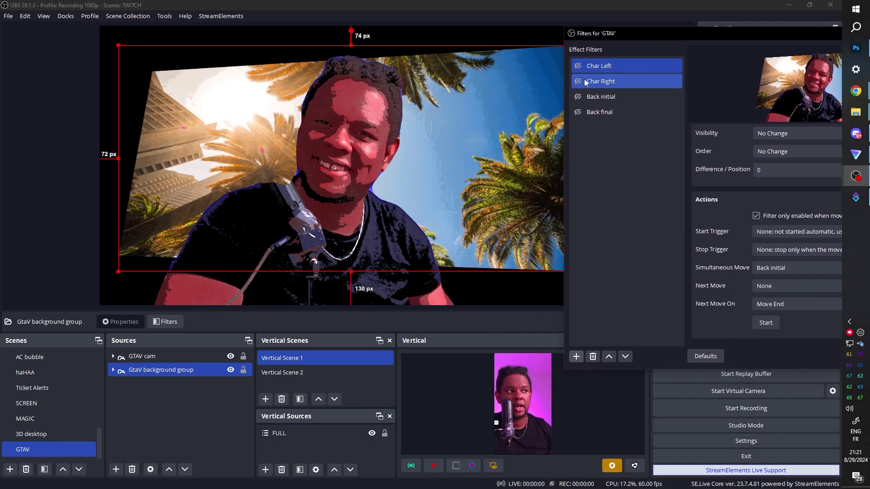
click(578, 81)
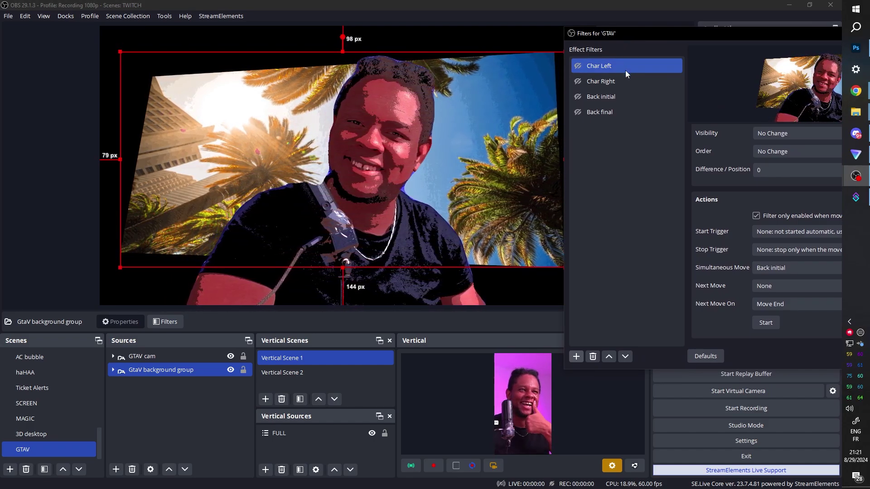
Add the existing gtav_Loading text source to the GTAV scene.
click(116, 469)
click(145, 363)
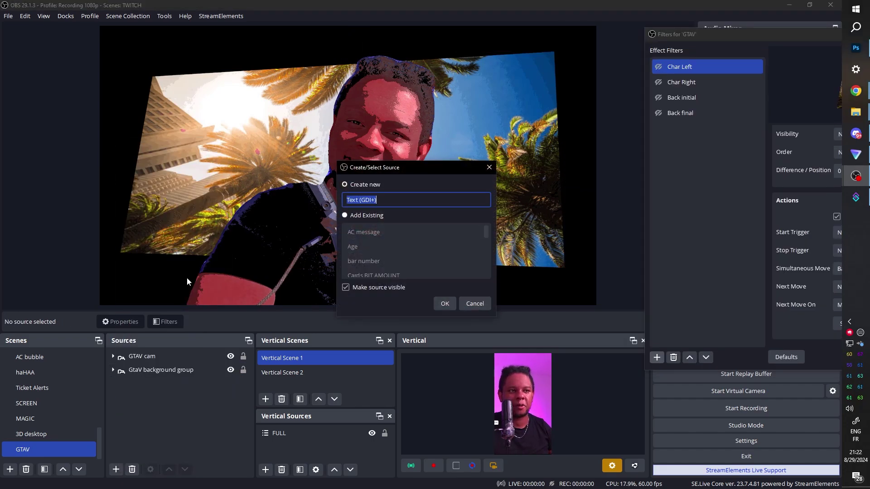
click(469, 303)
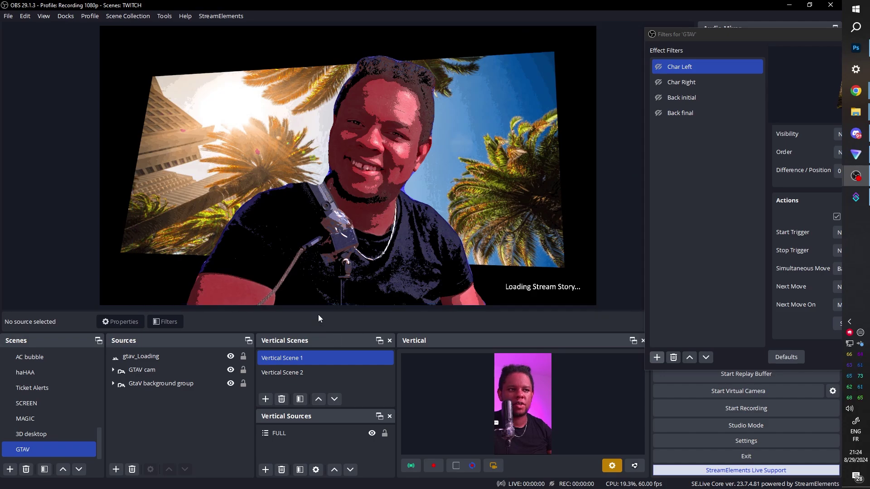
Add a black Color Source and move it to the bottom of the Sources list.
click(116, 469)
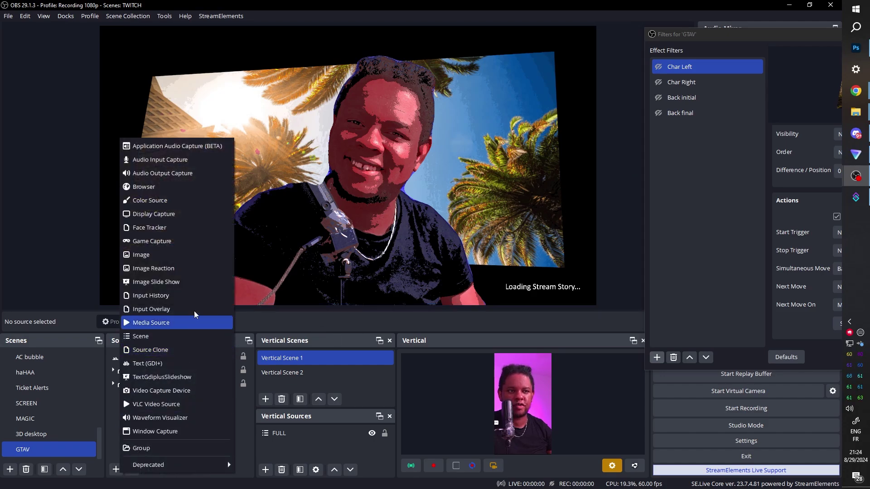
click(156, 228)
click(445, 303)
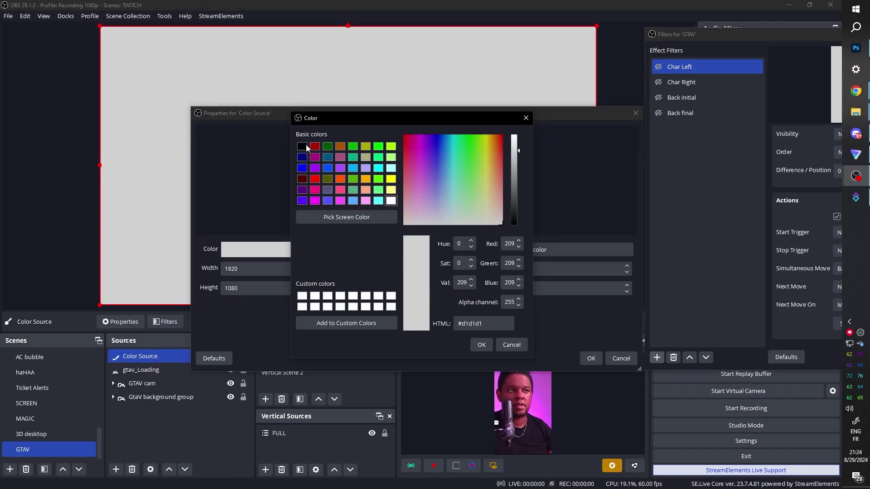
click(475, 347)
click(593, 359)
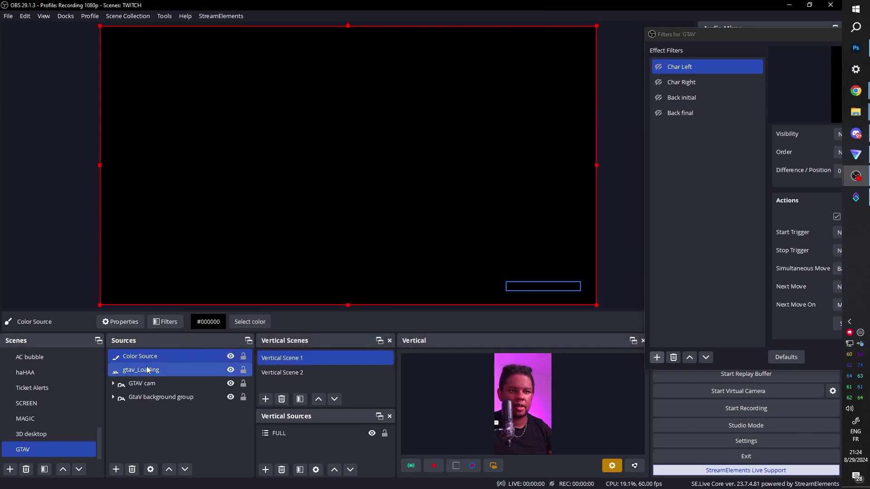
drag(146, 357, 148, 416)
click(159, 428)
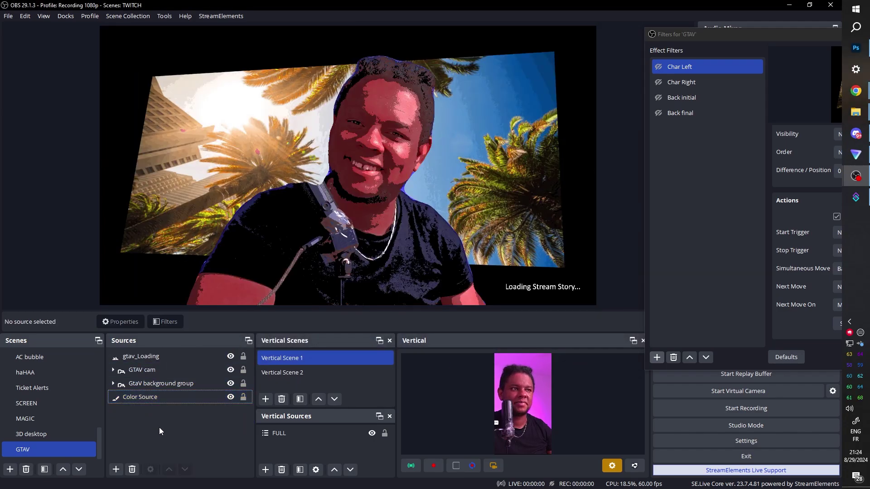
click(680, 204)
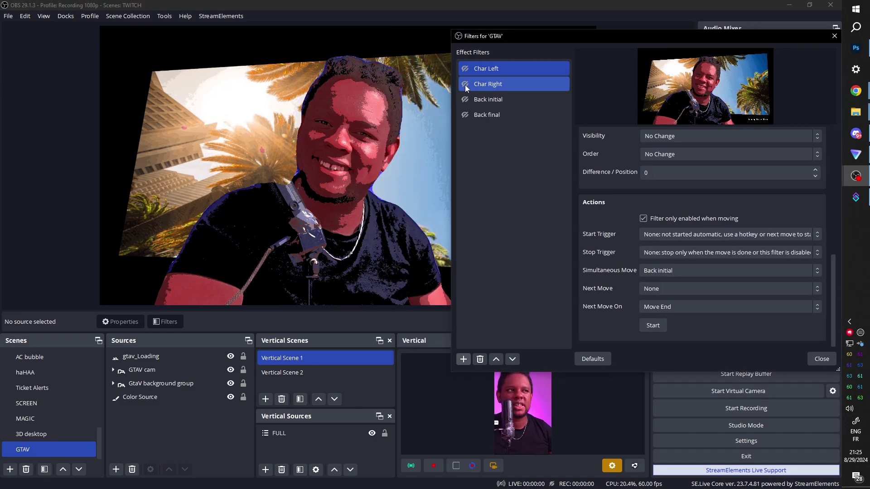
Test the move filters and chain Char Left as Char Right's Next Move.
ctrl+click(488, 83)
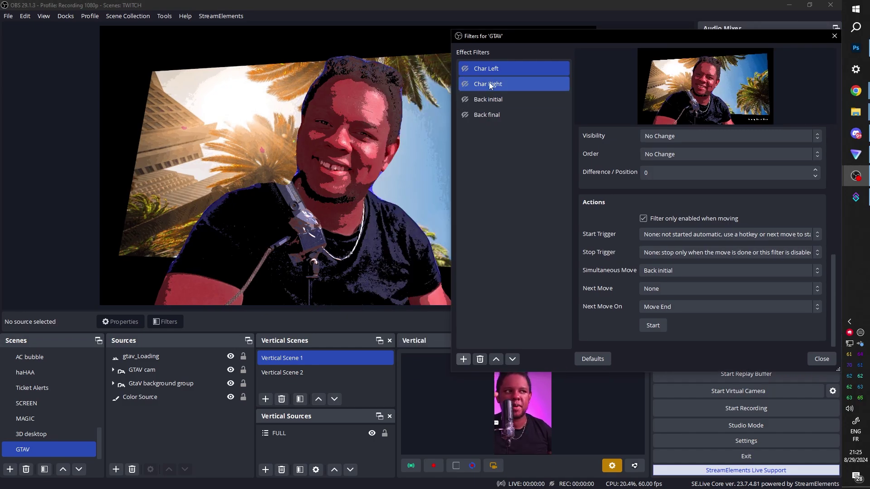
click(464, 83)
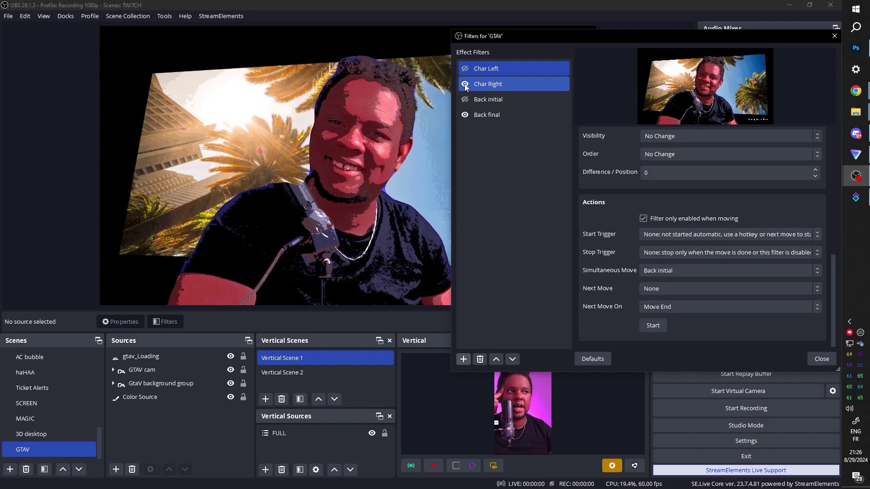
click(488, 83)
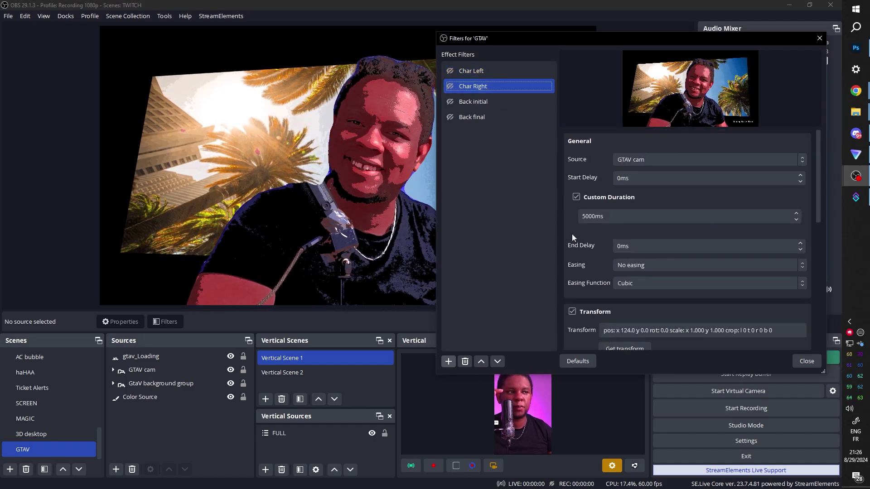
scroll(560, 239, down, 8)
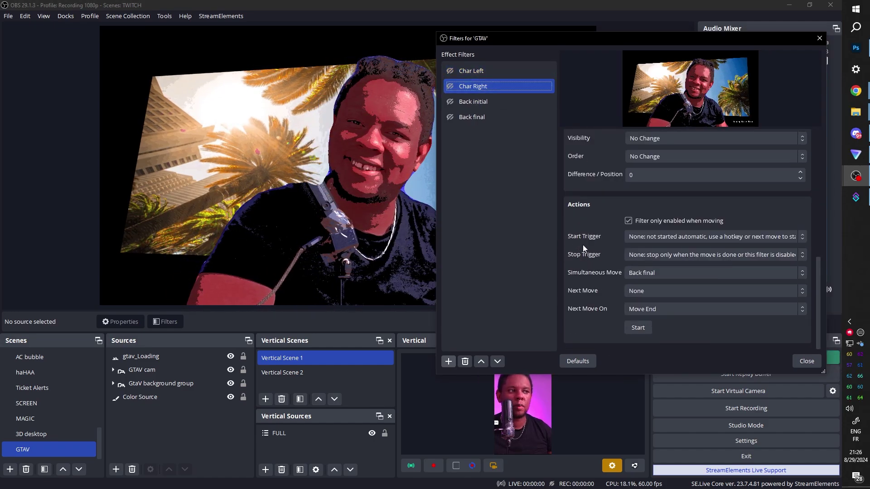
click(662, 293)
click(656, 319)
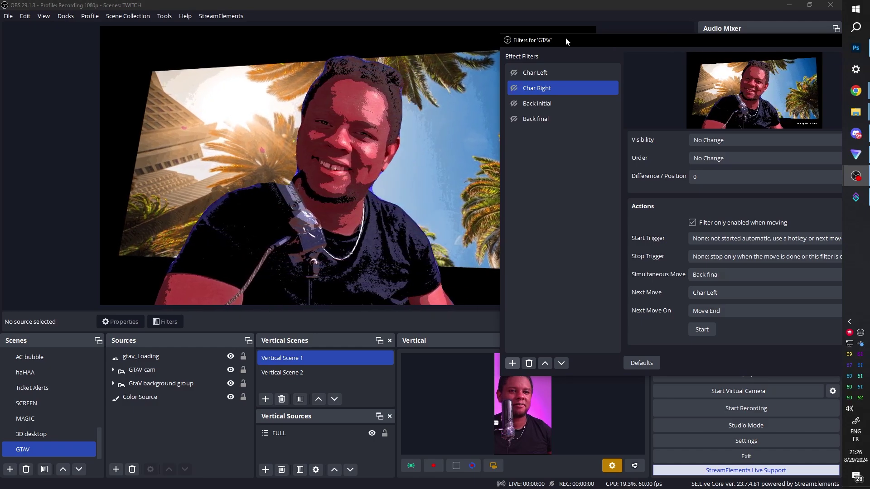
Set Char Right's Start Trigger to Source Activate.
drag(566, 40, 470, 39)
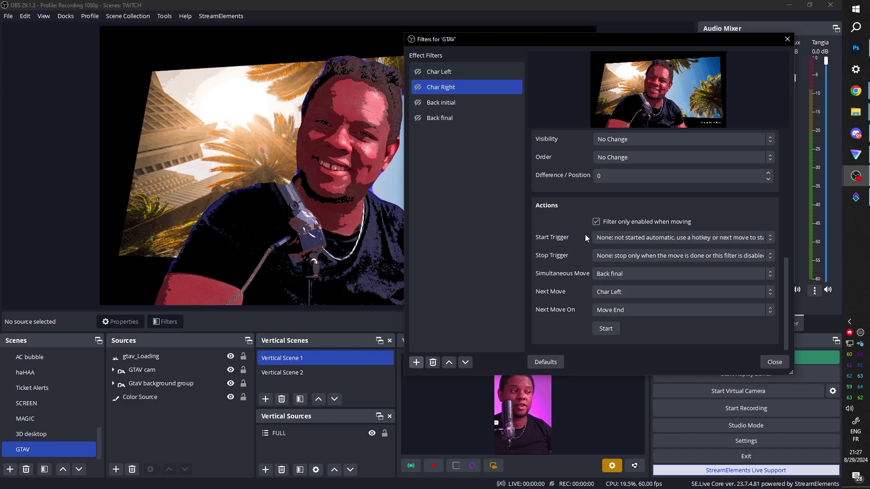
click(769, 237)
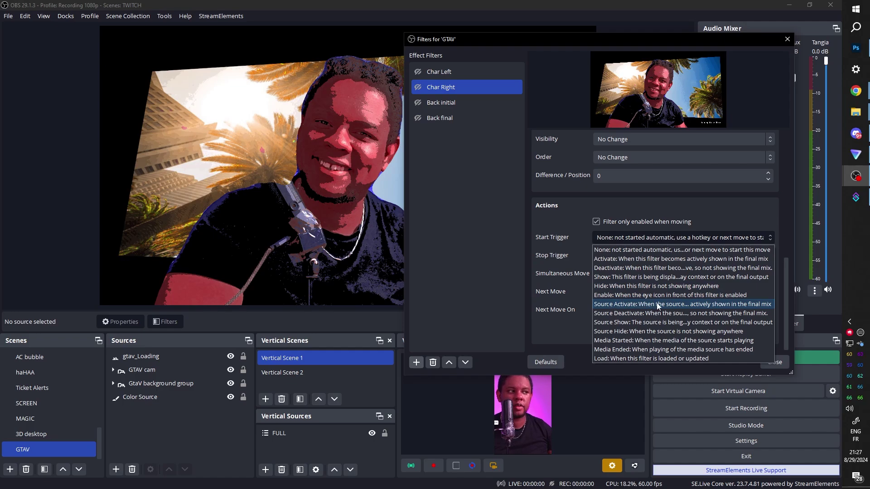
click(732, 304)
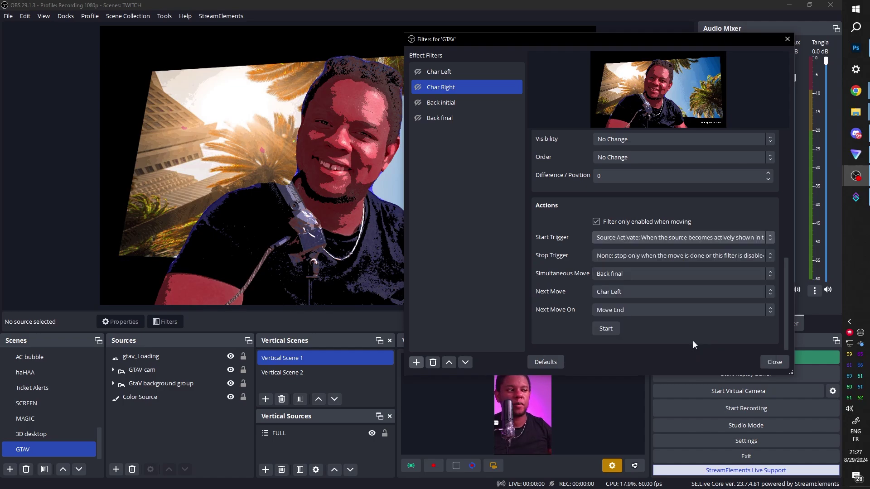
Close the GTAV filters window and switch to the FULL scene.
click(774, 362)
scroll(47, 401, up, 3)
click(23, 403)
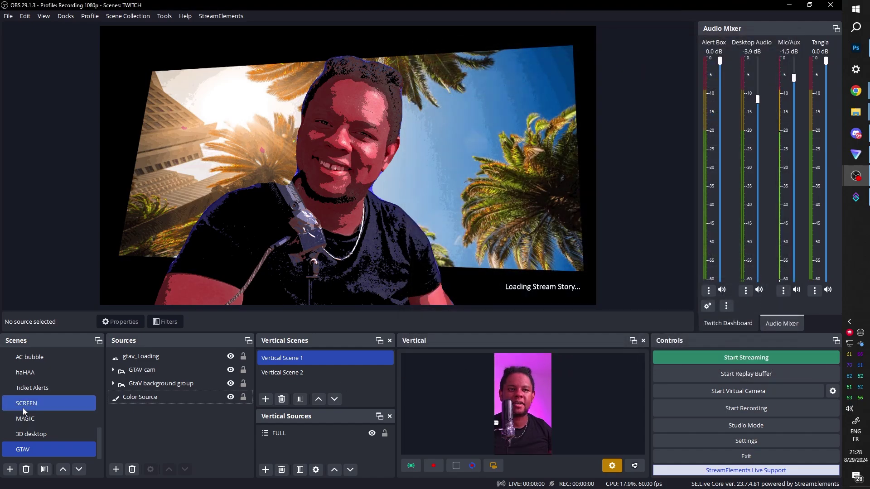
scroll(28, 394, up, 1)
click(30, 374)
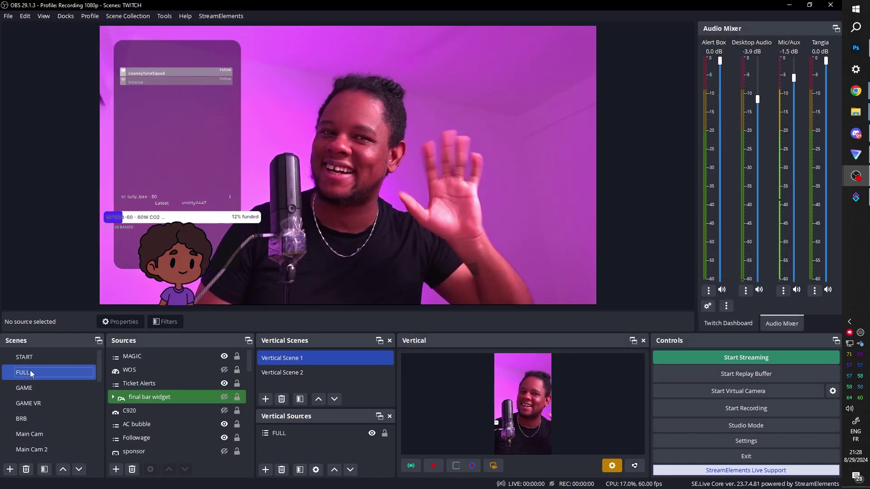
Add the existing GTAV scene as a source in FULL and toggle its visibility to test.
click(116, 469)
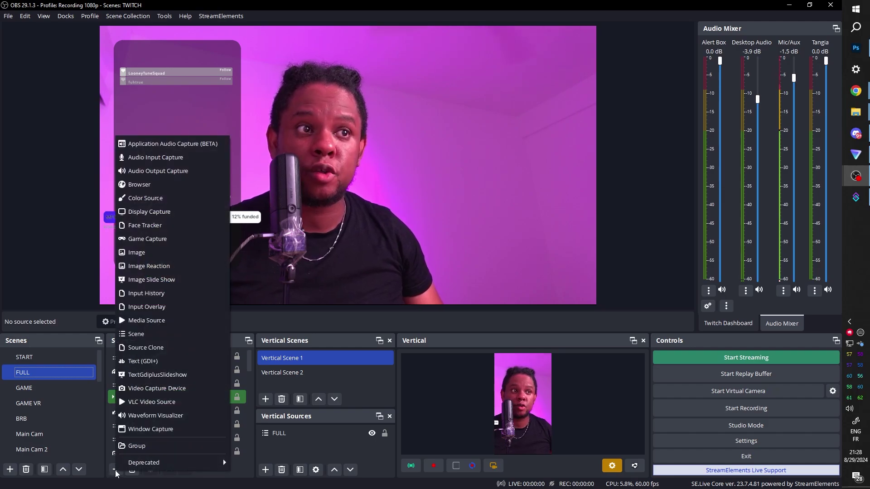
click(136, 334)
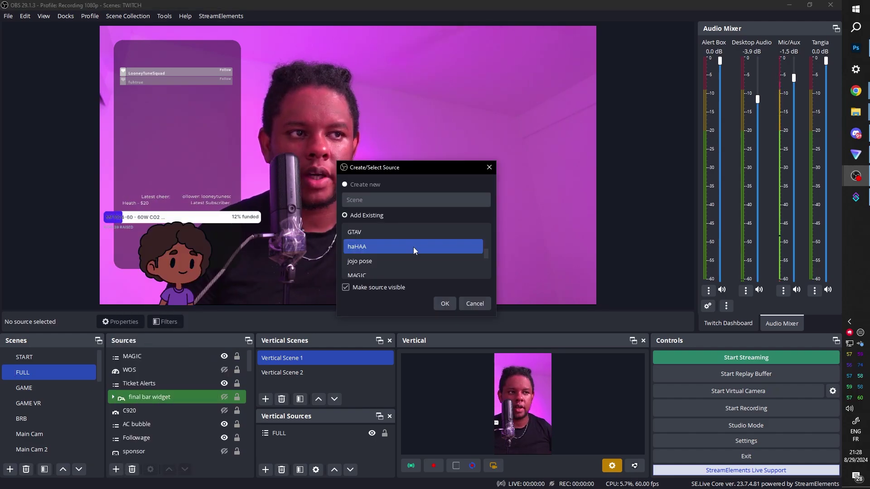
click(448, 302)
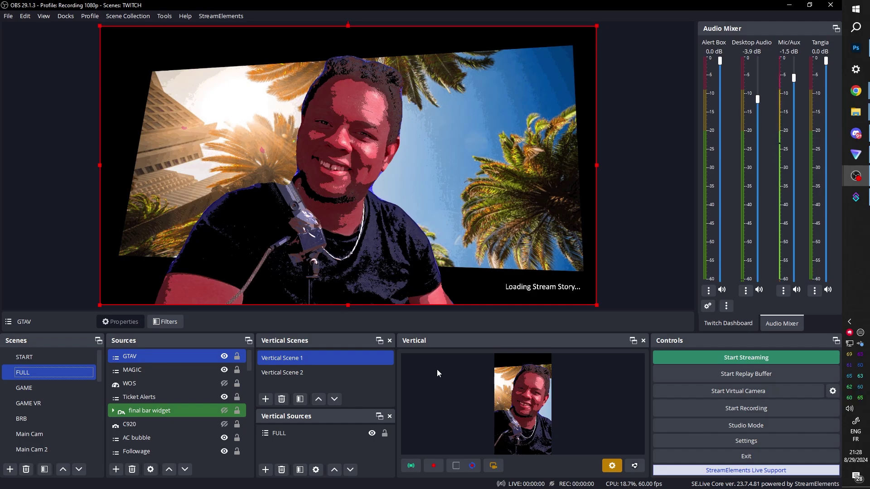
click(224, 356)
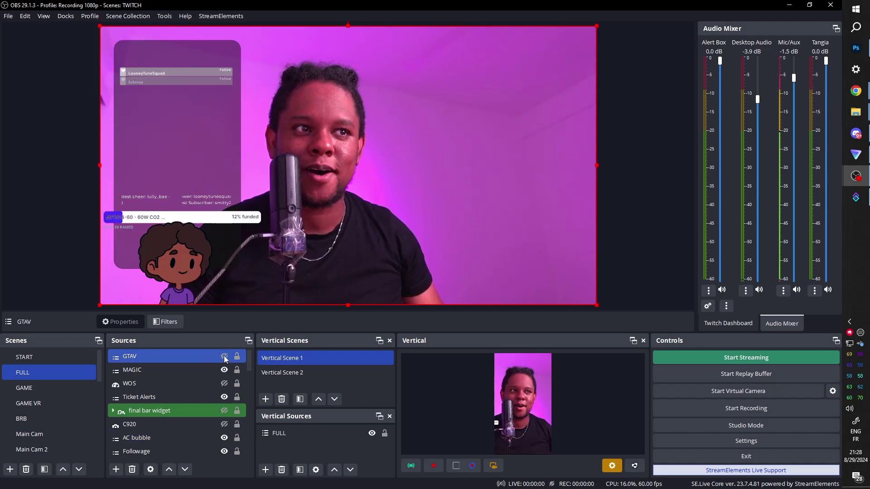
click(225, 357)
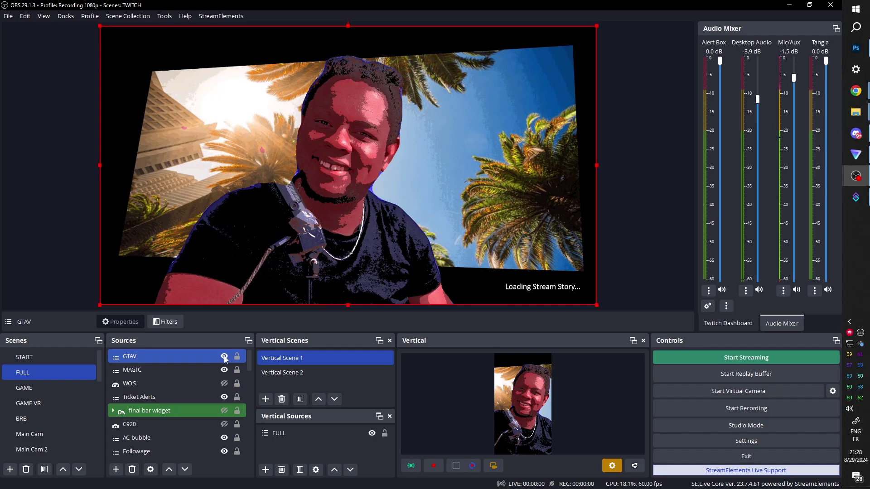
Give GTAV a 600 ms leftward Slide show transition and preview it.
right_click(182, 357)
mouse_move(216, 261)
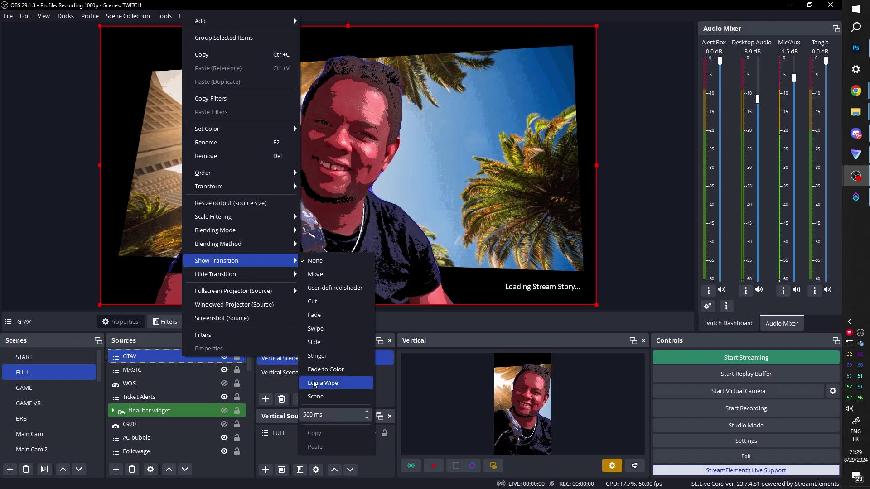
click(305, 415)
text(600)
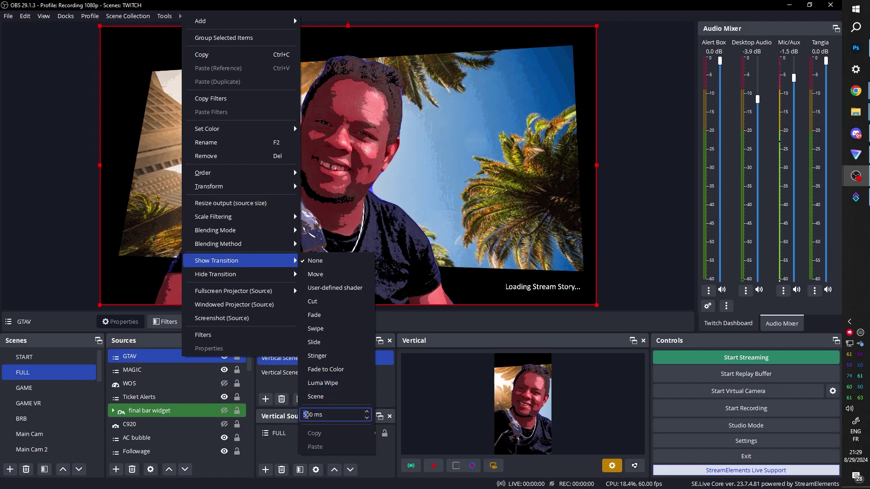
click(314, 341)
click(255, 273)
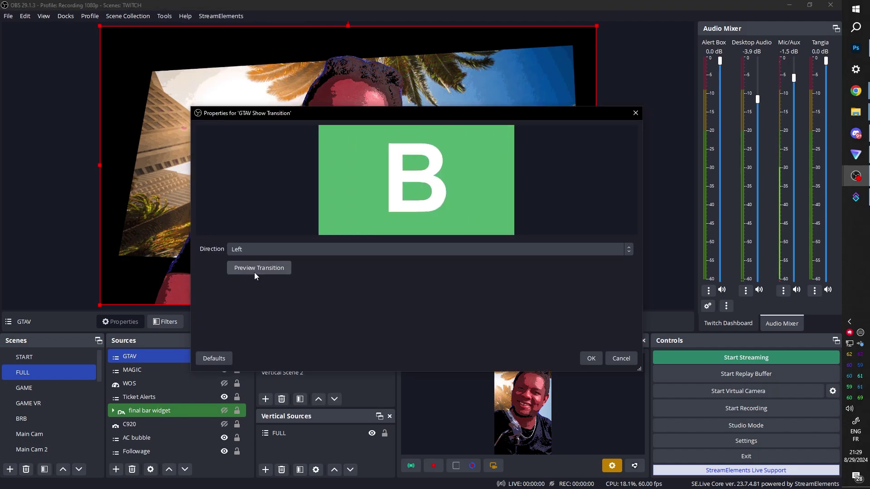
click(591, 359)
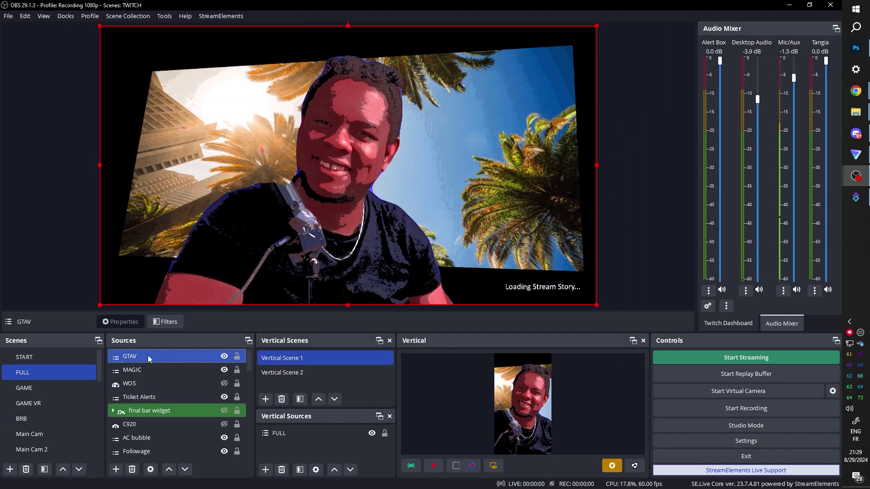
Hide and show GTAV to watch the slide-in transition.
click(225, 358)
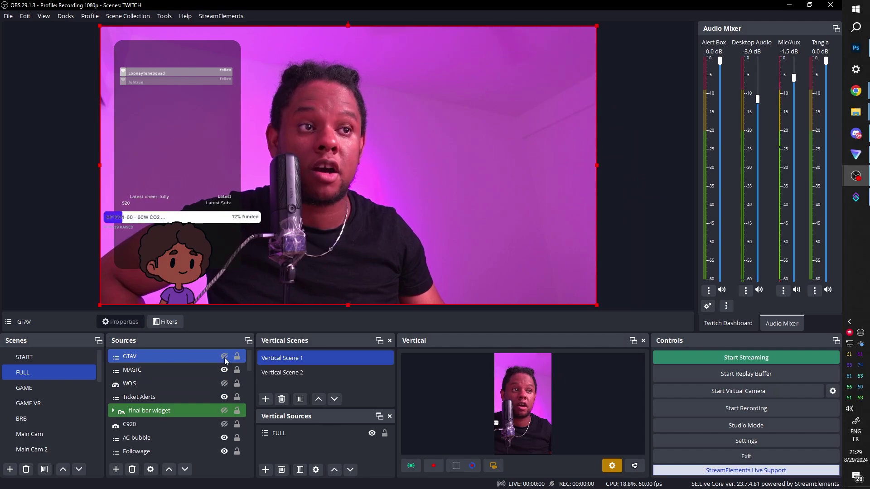
click(224, 358)
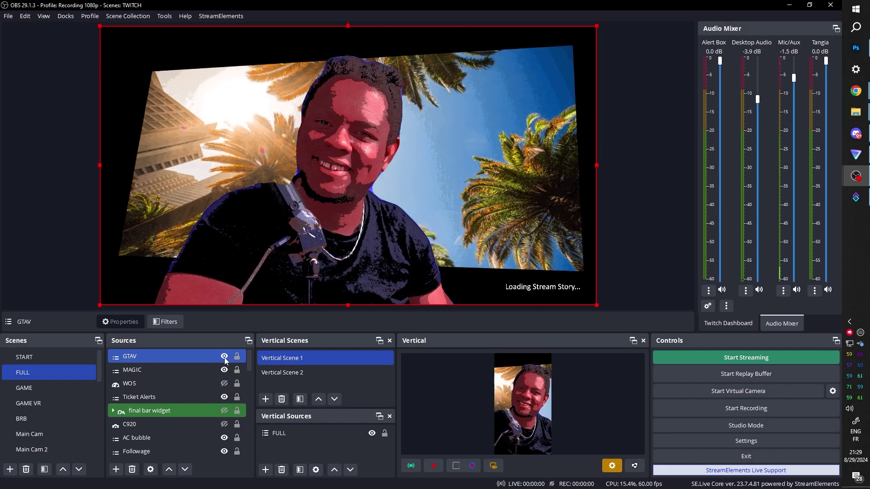
right_click(175, 358)
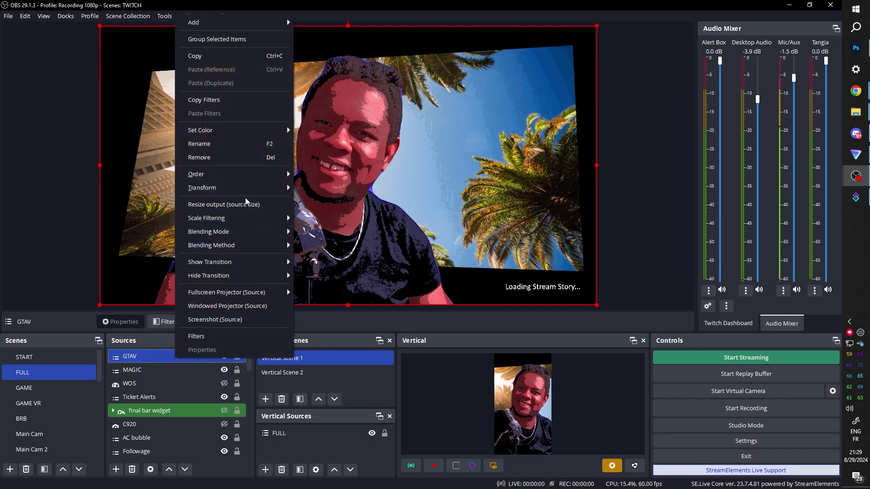
mouse_move(209, 276)
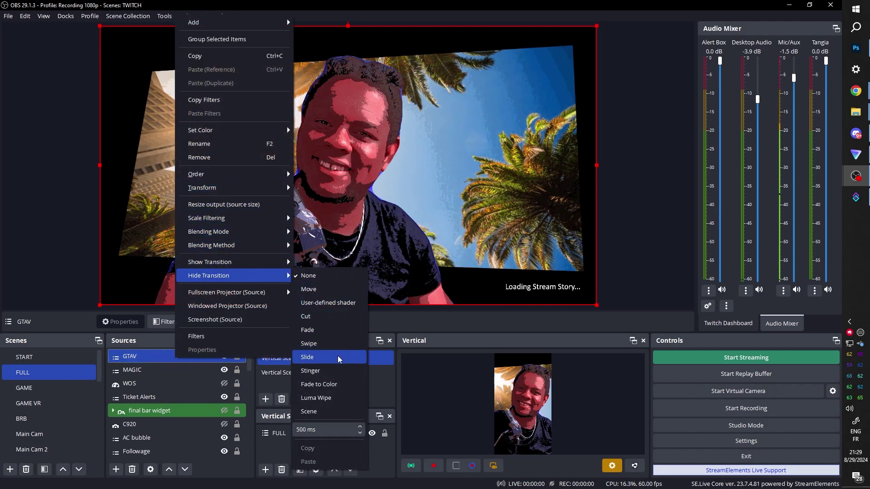
Set GTAV's hide transition to Slide with a different direction, then show and hide it.
click(338, 359)
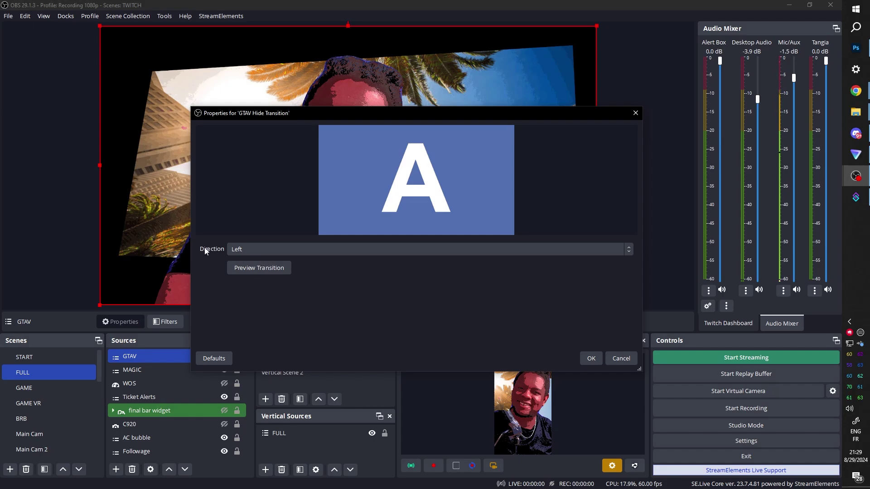
click(262, 250)
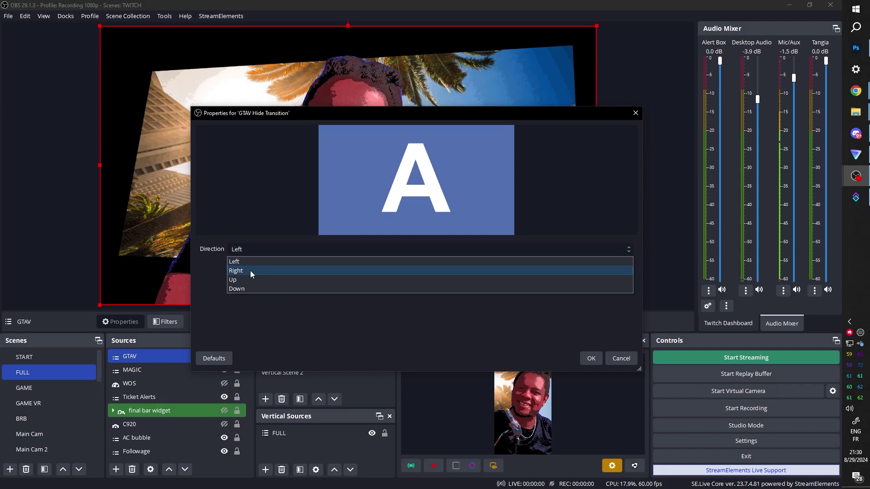
click(251, 271)
click(353, 250)
click(354, 270)
click(590, 359)
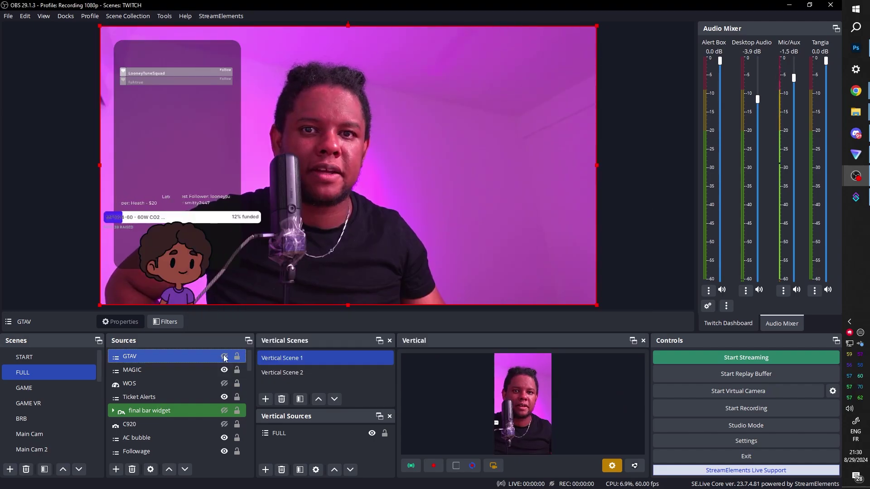
click(224, 357)
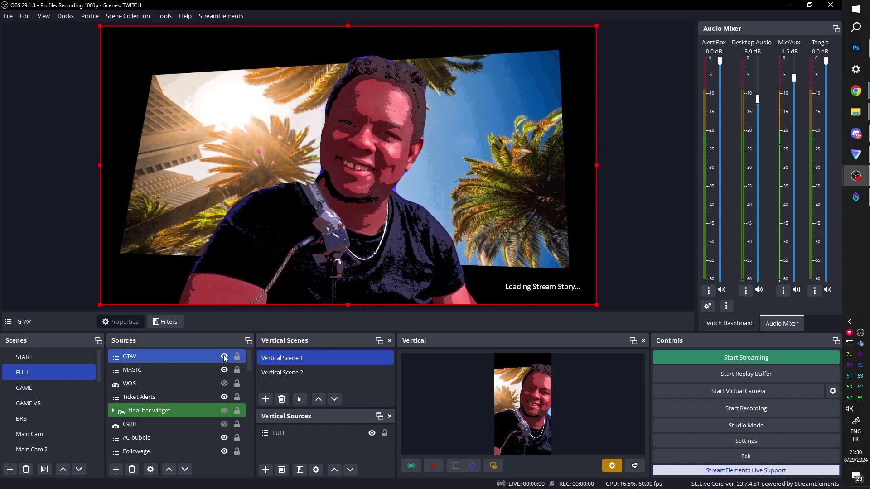
click(224, 356)
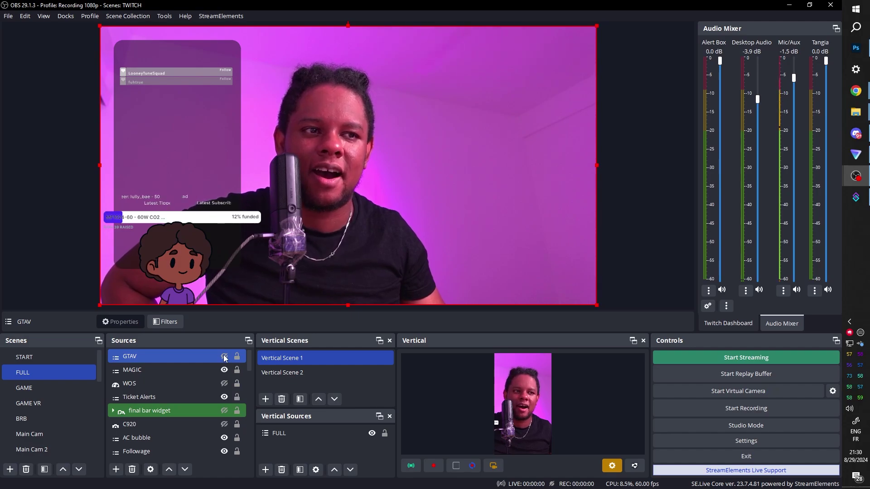
scroll(43, 422, down, 5)
Select the GTAV scene in the Scenes list.
click(44, 451)
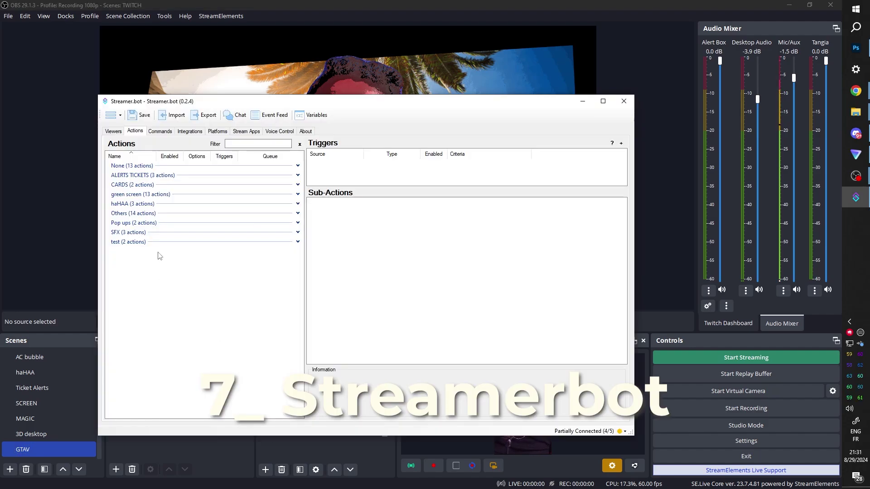
Create a new Streamer.bot action named 'GtaV loading'.
right_click(159, 256)
click(180, 257)
text(GtaV loading)
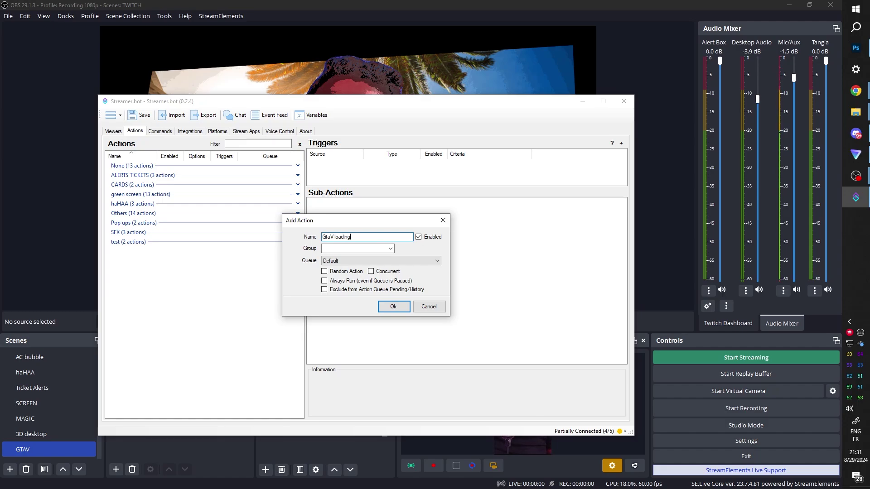
key(Return)
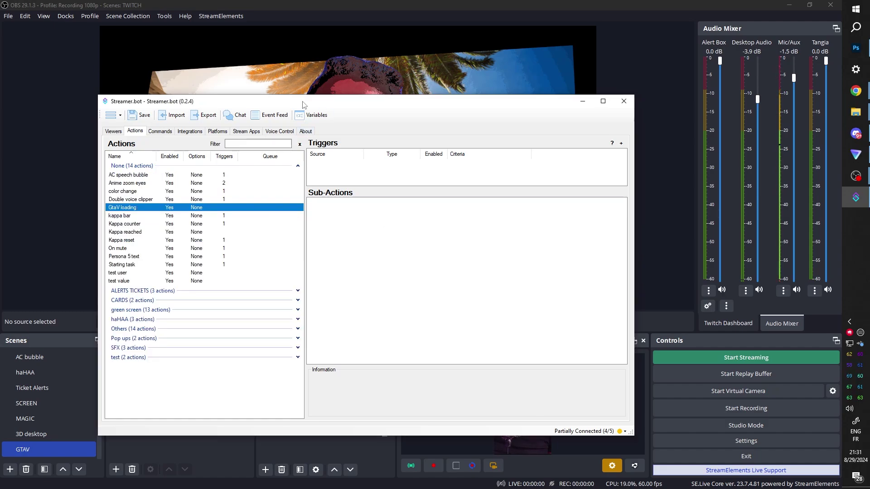
Turn off the Freeze filter on the GTAV cam source so the webcam runs live.
click(275, 10)
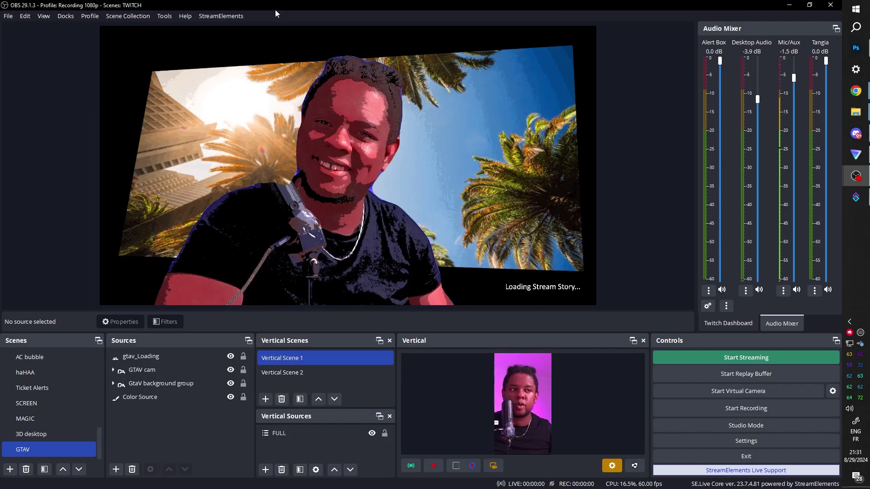
click(201, 369)
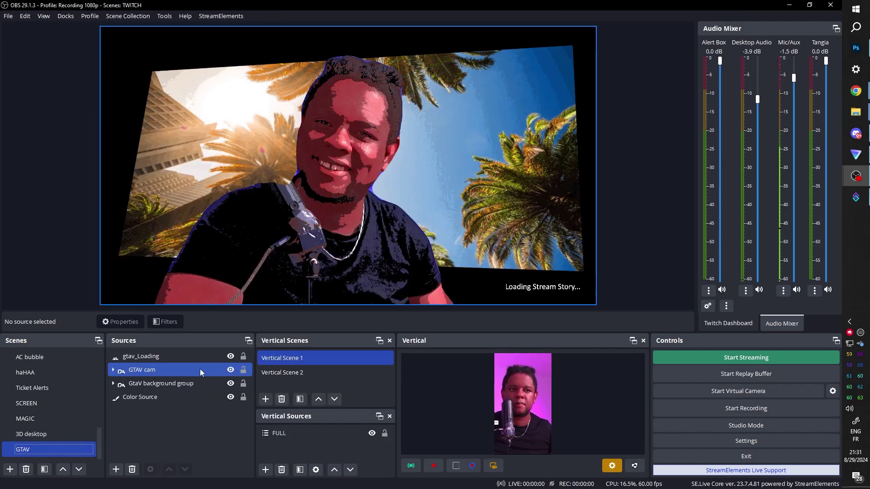
click(164, 325)
drag(297, 79, 492, 89)
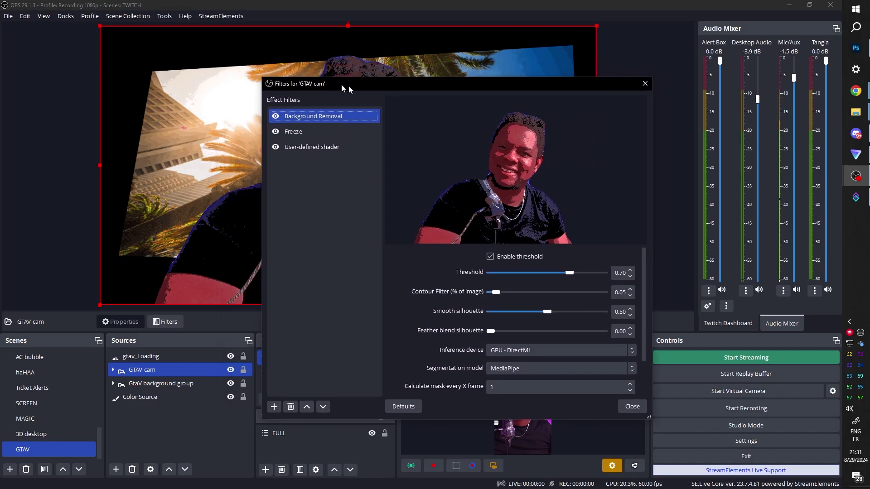
click(435, 138)
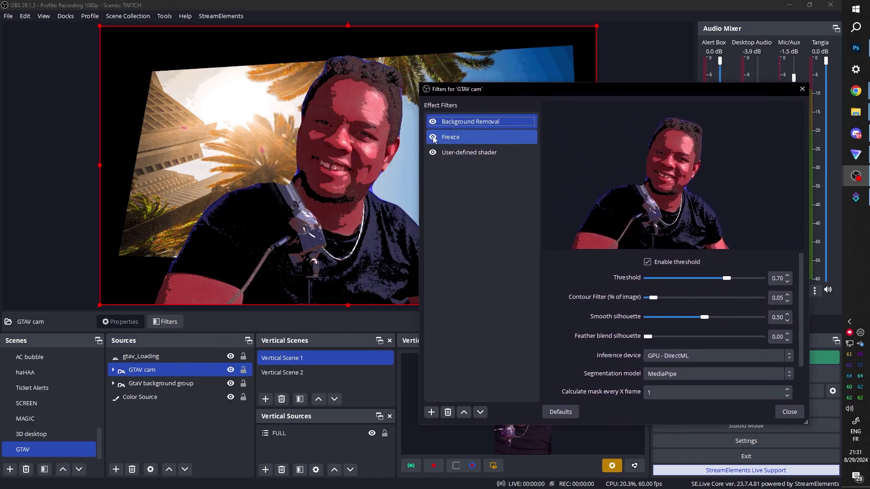
click(433, 138)
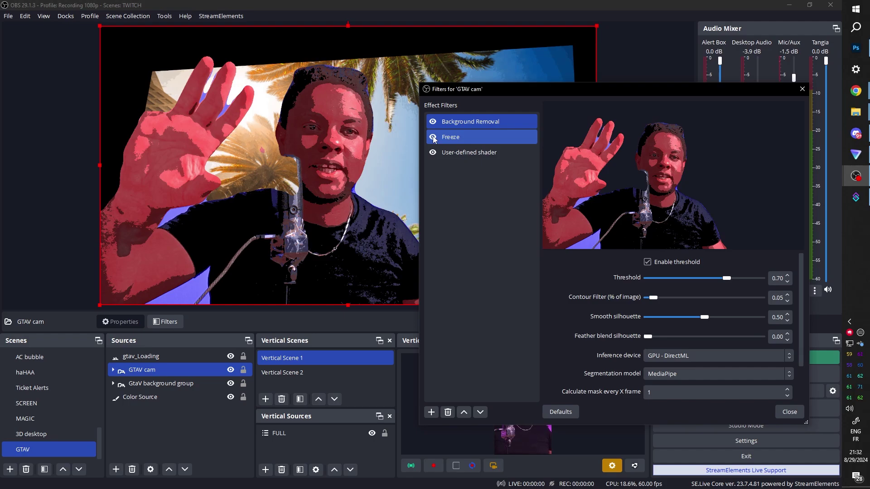
click(785, 413)
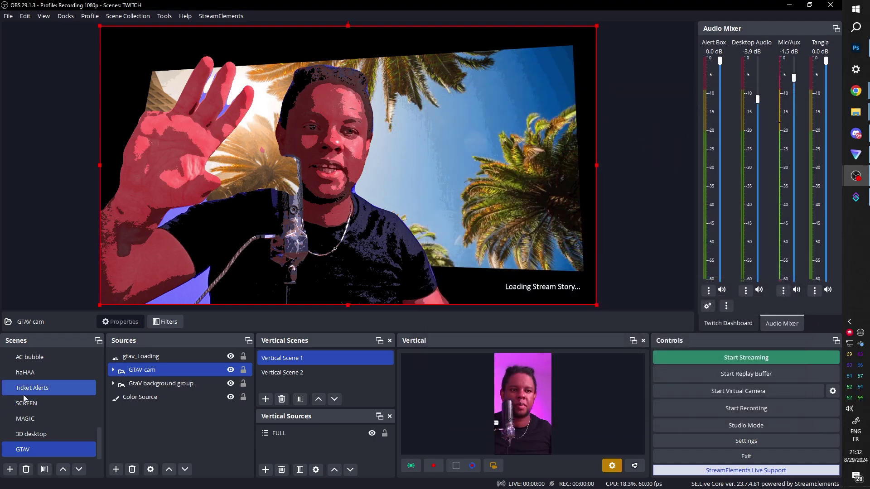
scroll(58, 391, up, 5)
Show and then hide the GTAV loading overlay in the FULL scene.
click(57, 374)
click(224, 356)
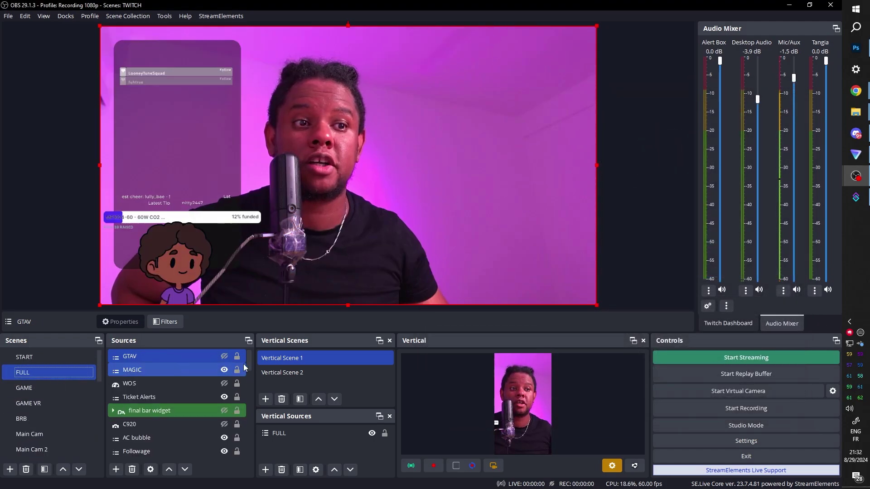
click(225, 357)
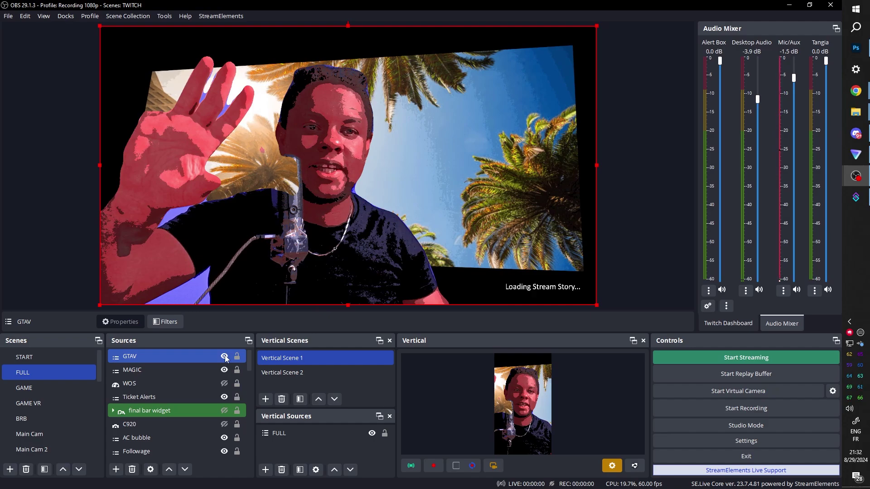
click(225, 357)
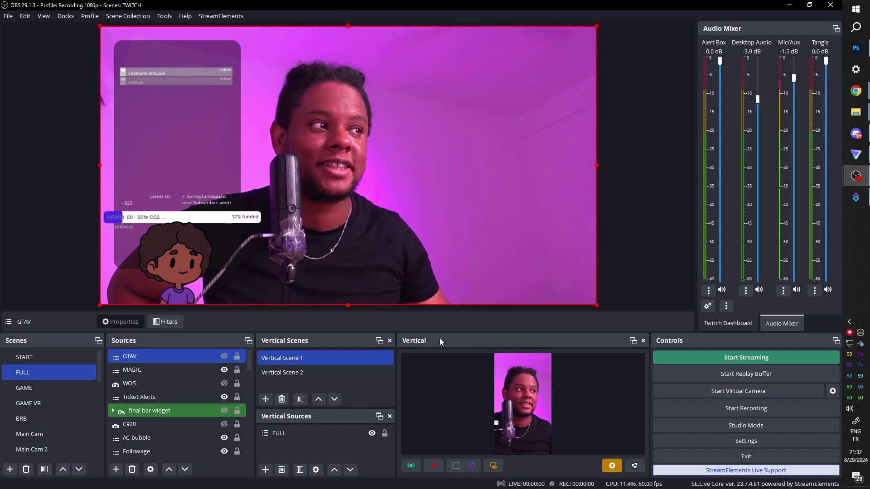
Add a Set Source Filter State sub-action enabling GTAV cam's Freeze filter in the GTAV scene.
right_click(348, 209)
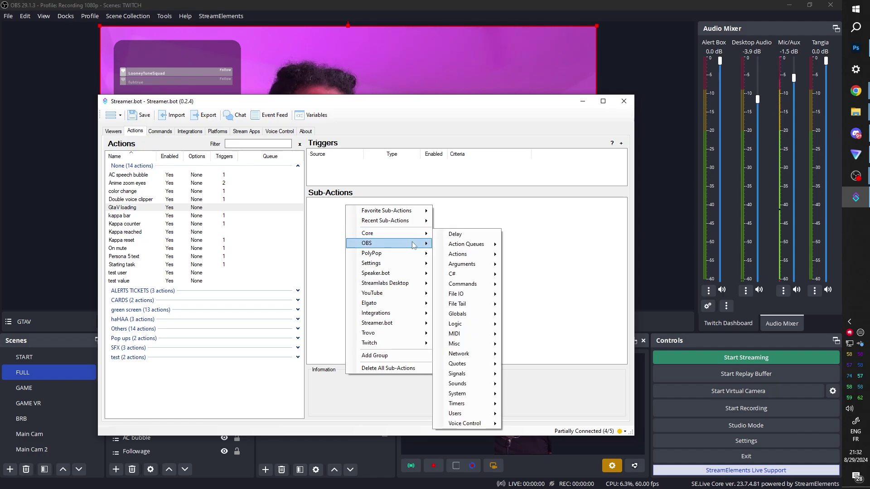
mouse_move(387, 243)
mouse_move(469, 353)
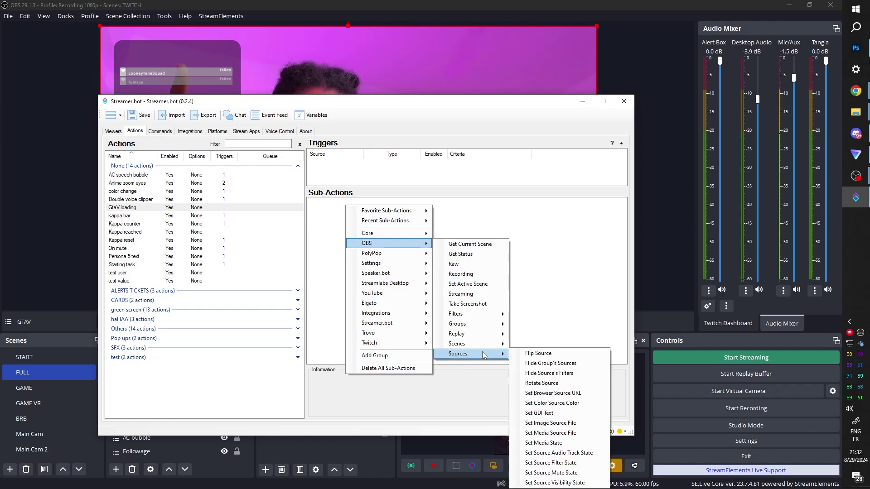
click(551, 463)
click(428, 250)
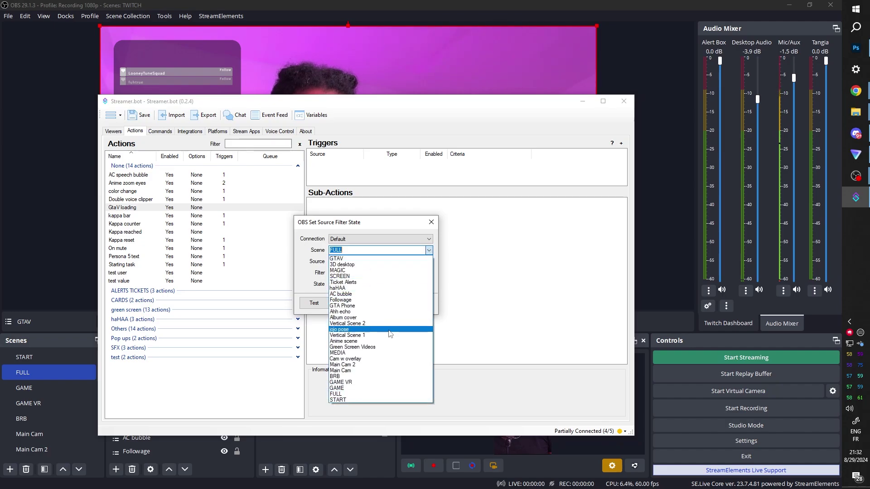
click(340, 259)
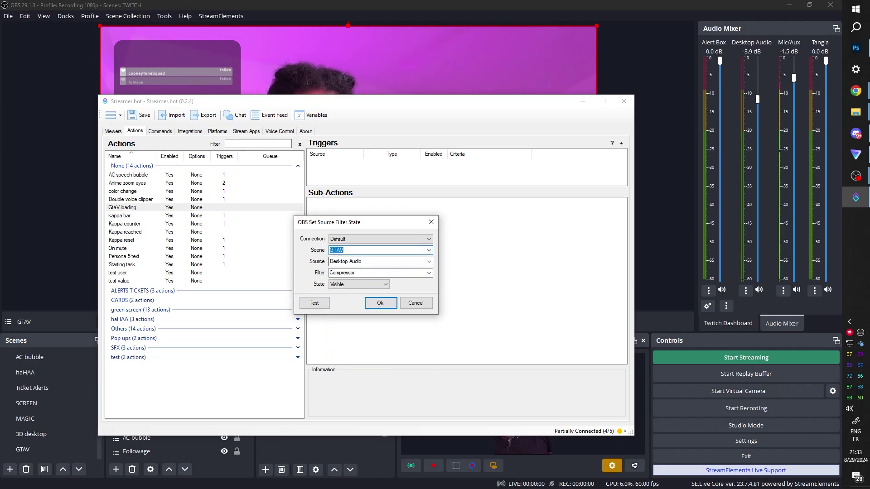
click(429, 261)
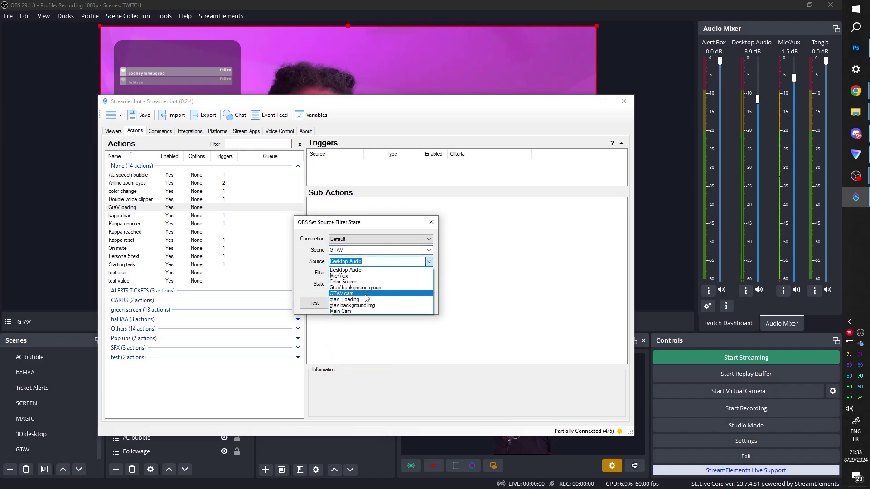
click(367, 294)
click(428, 272)
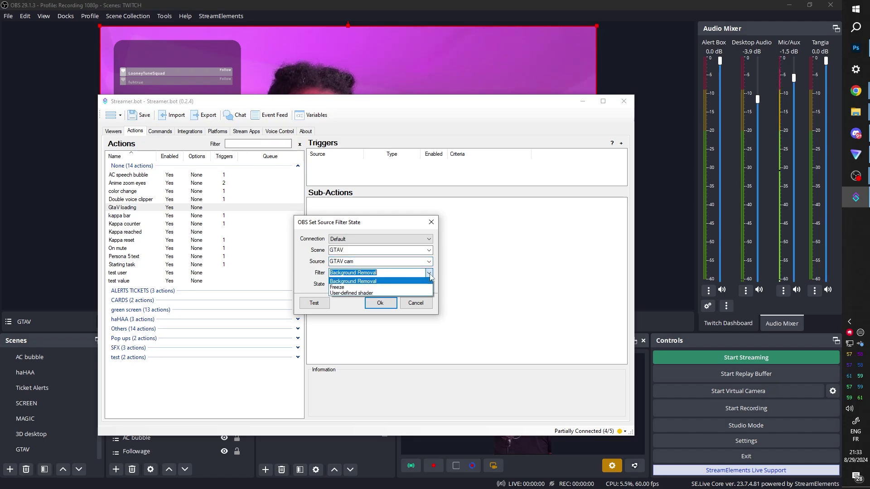
click(409, 288)
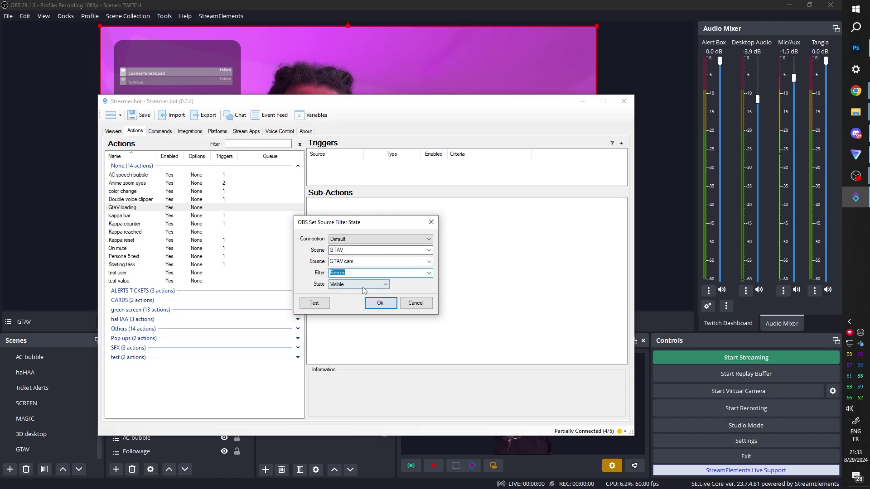
click(380, 303)
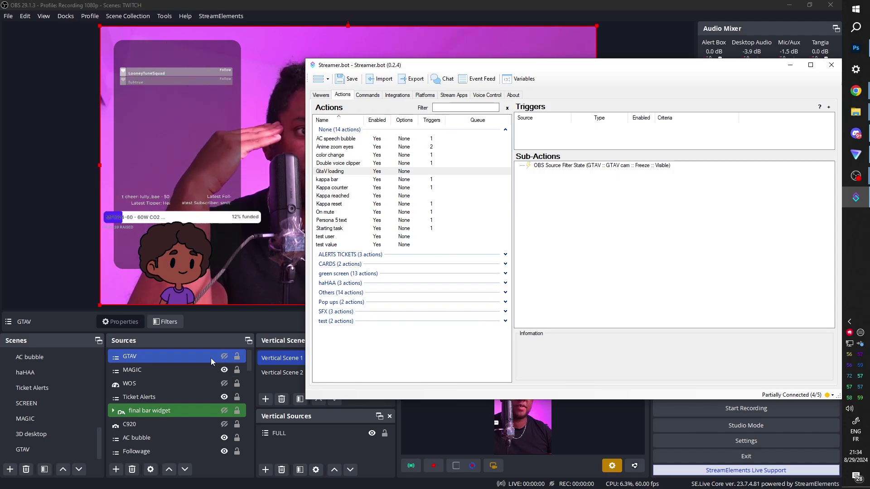
Start a Set Source Visibility State sub-action targeting the GTAV source in FULL.
right_click(523, 191)
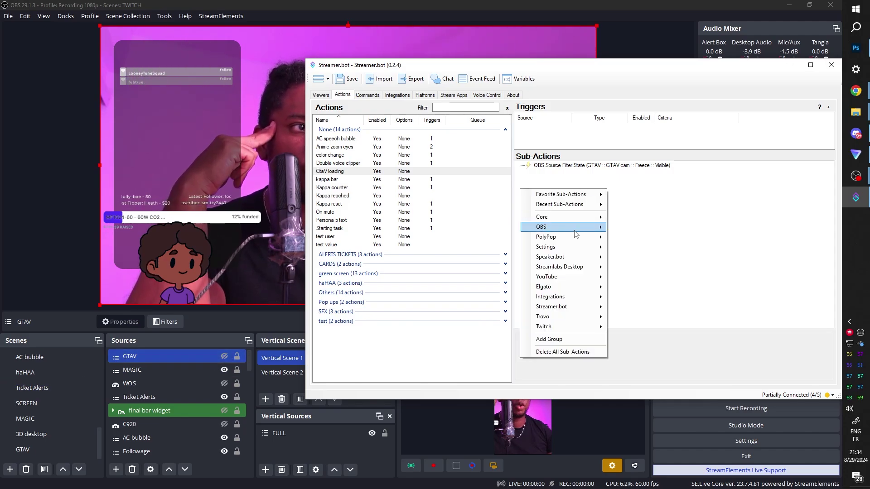
mouse_move(632, 338)
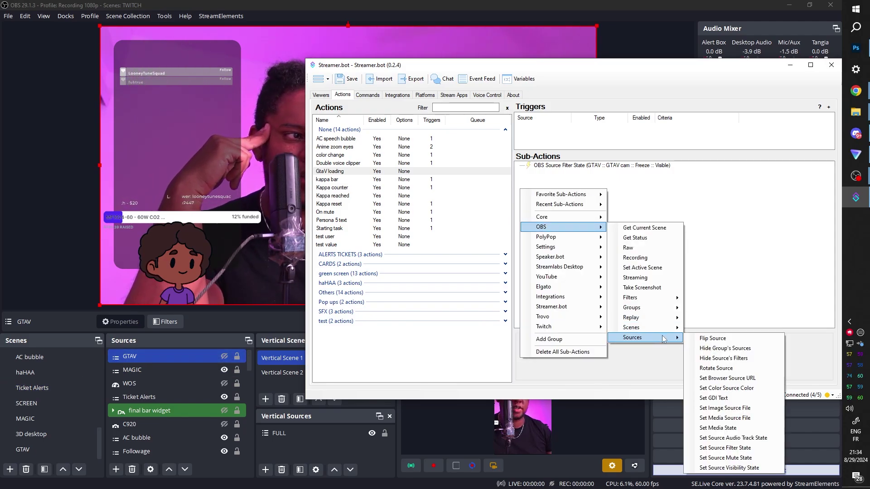
click(728, 468)
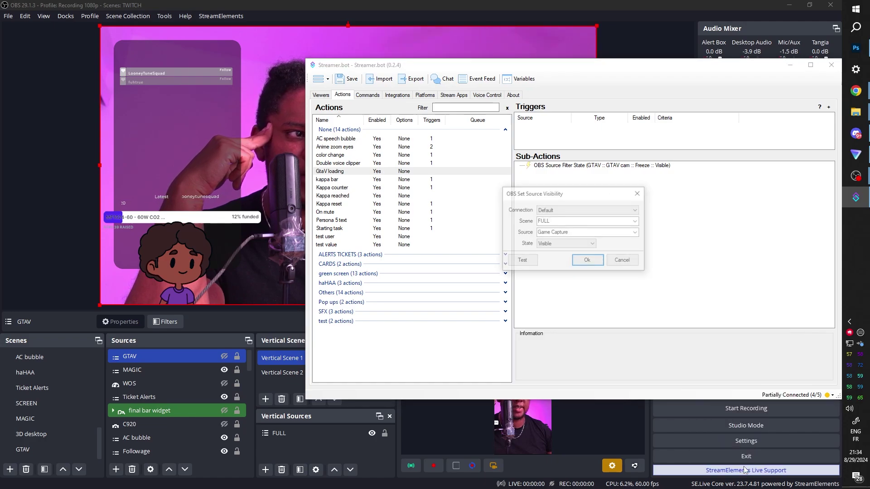
click(636, 233)
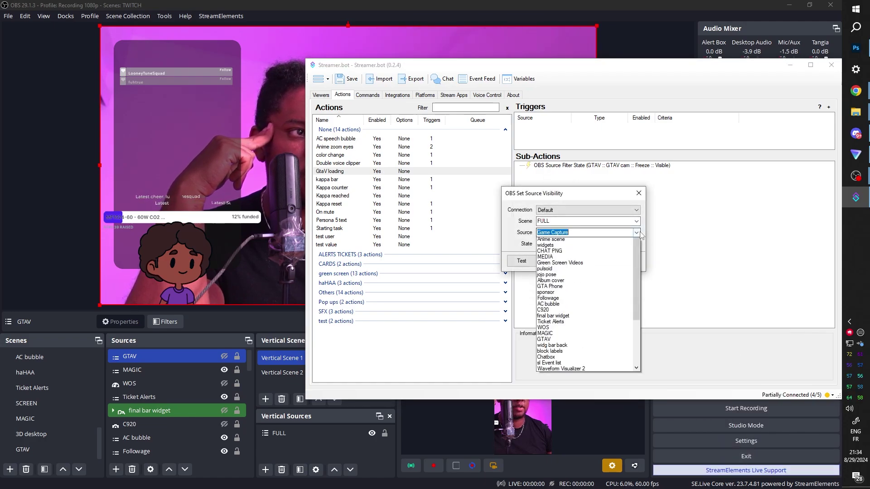
click(570, 347)
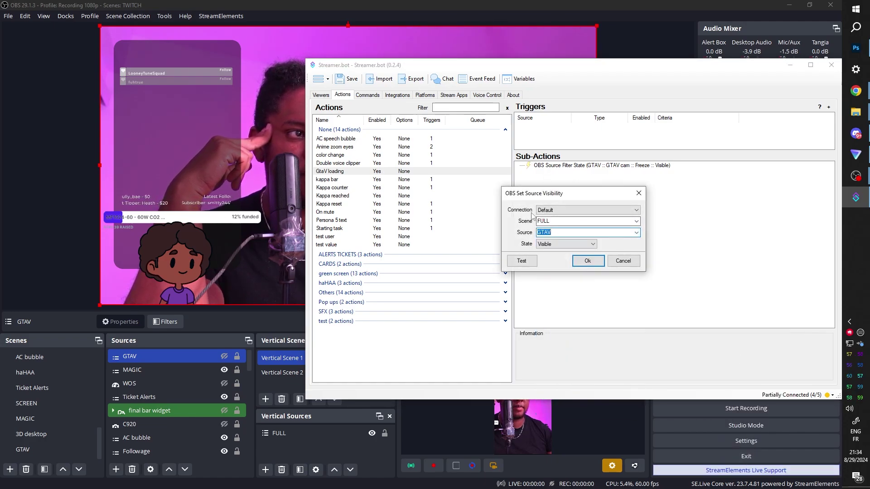
Save the GTAV visibility sub-action and add a 4500 ms delay after it.
click(588, 261)
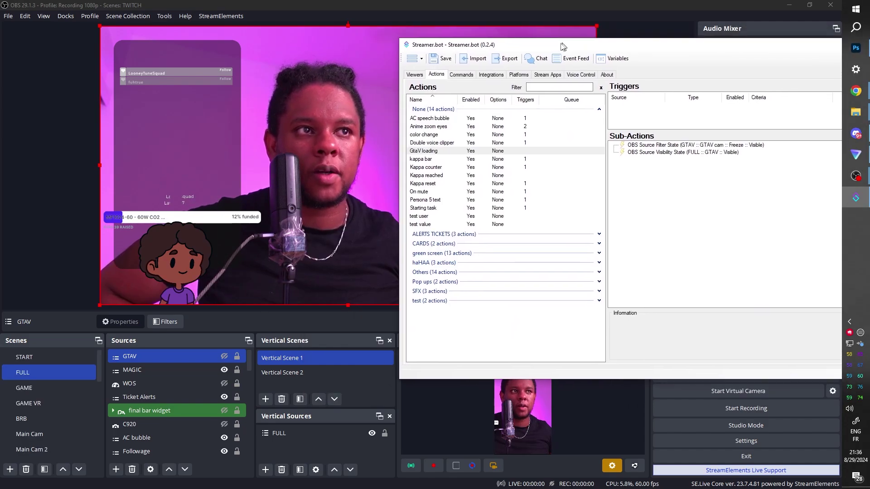
drag(472, 65, 532, 50)
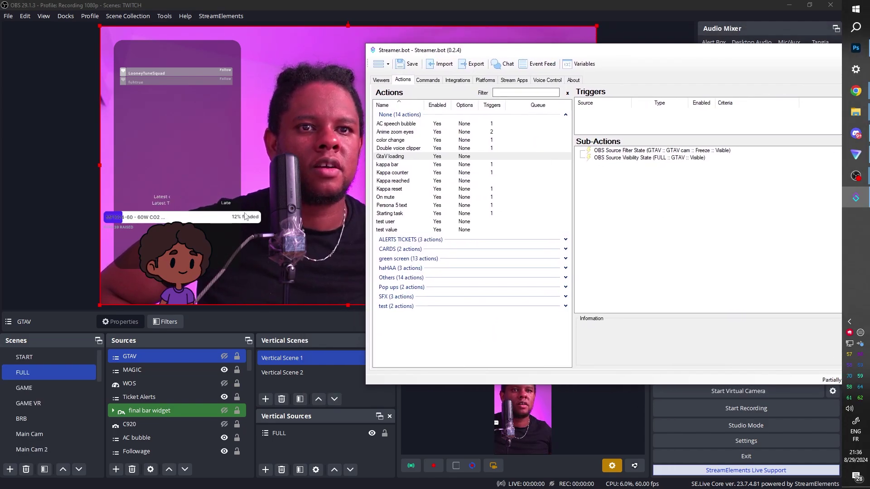
right_click(601, 168)
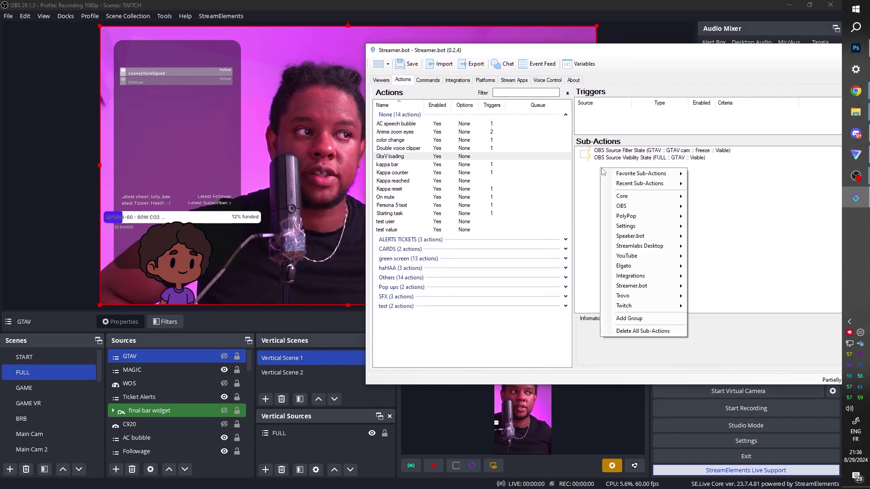
mouse_move(643, 197)
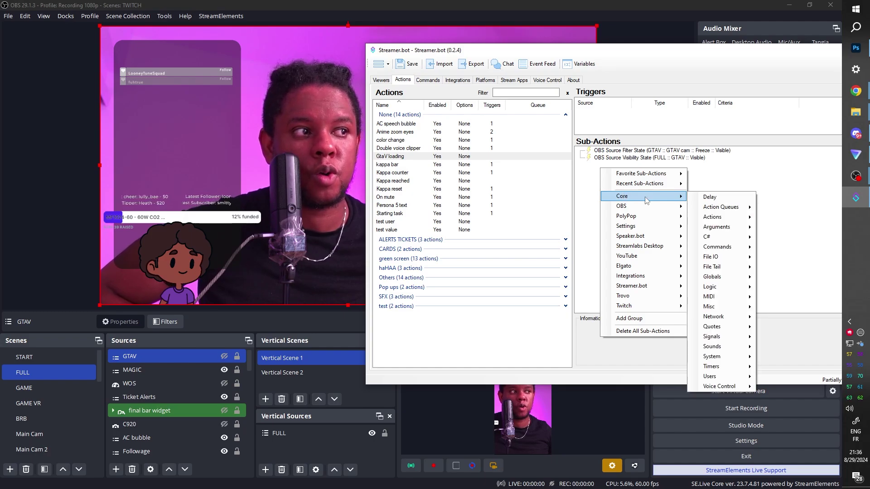
click(743, 200)
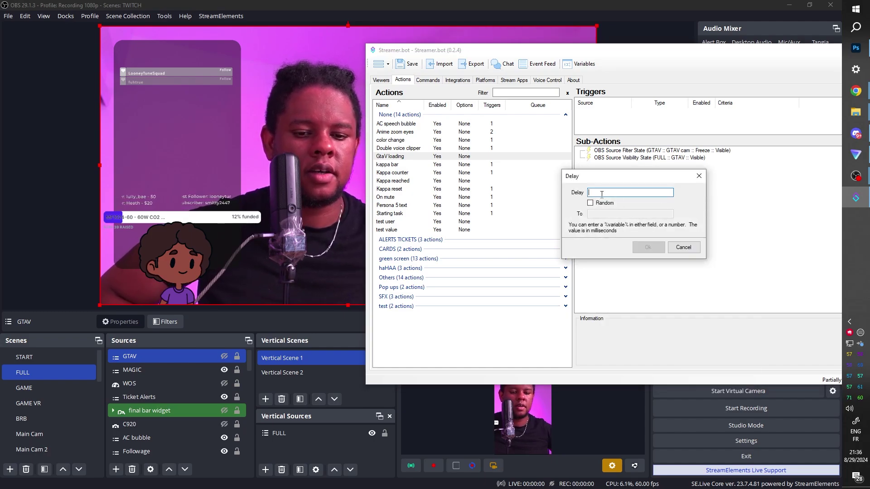
text(45)
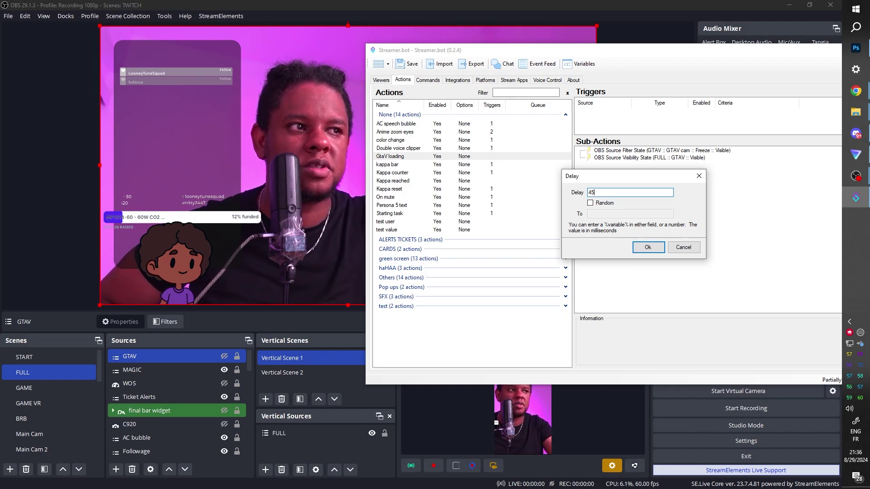
text(00)
key(Return)
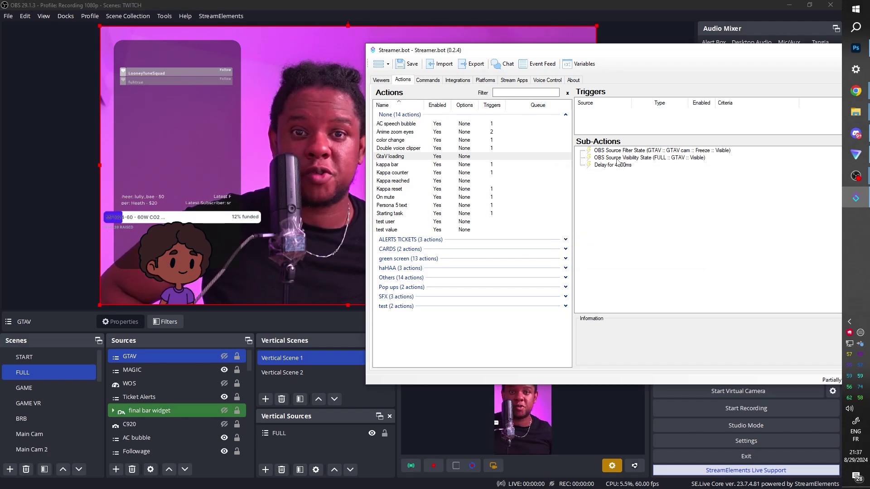
Duplicate the GTAV visibility sub-action and set the copy's state to Hidden.
right_click(598, 158)
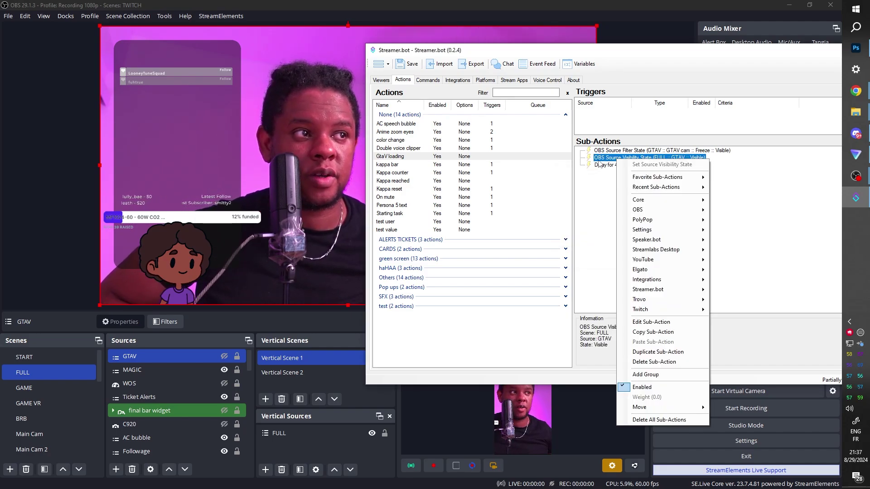
click(600, 192)
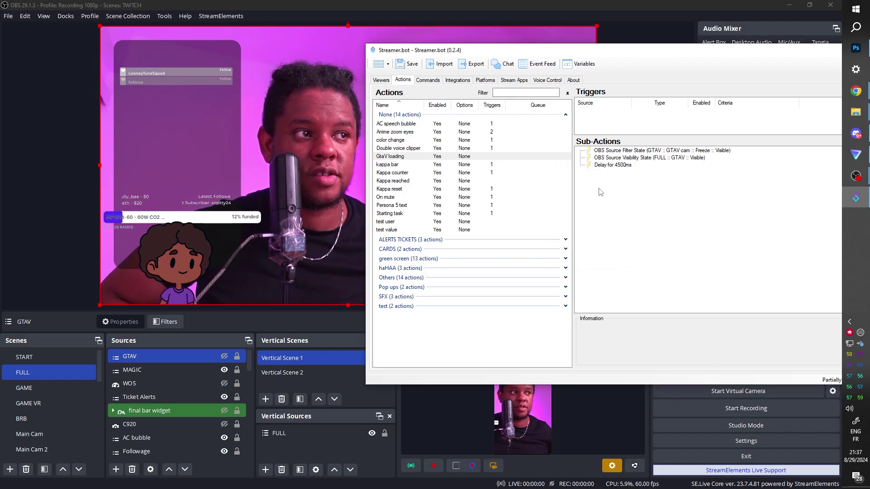
click(649, 157)
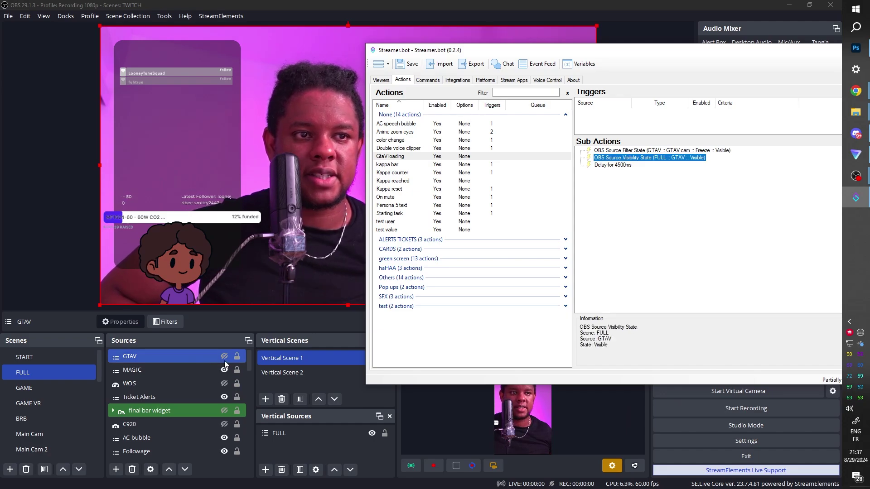
right_click(631, 163)
click(651, 355)
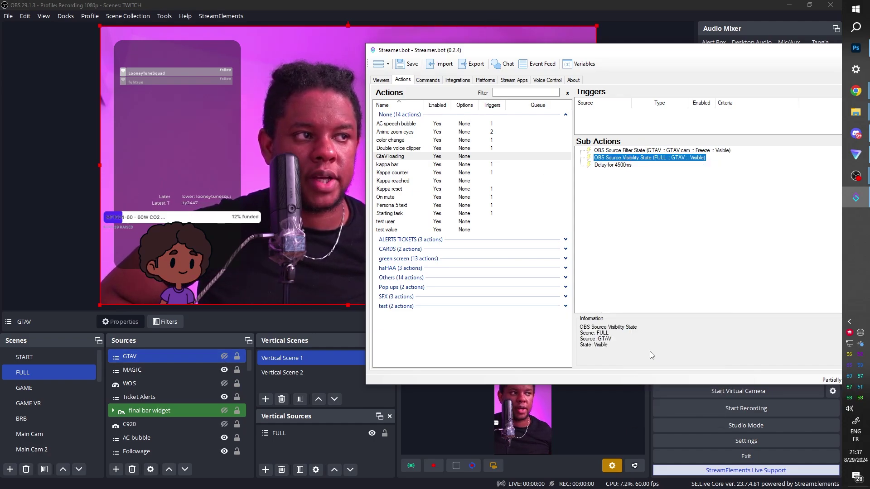
double_click(627, 174)
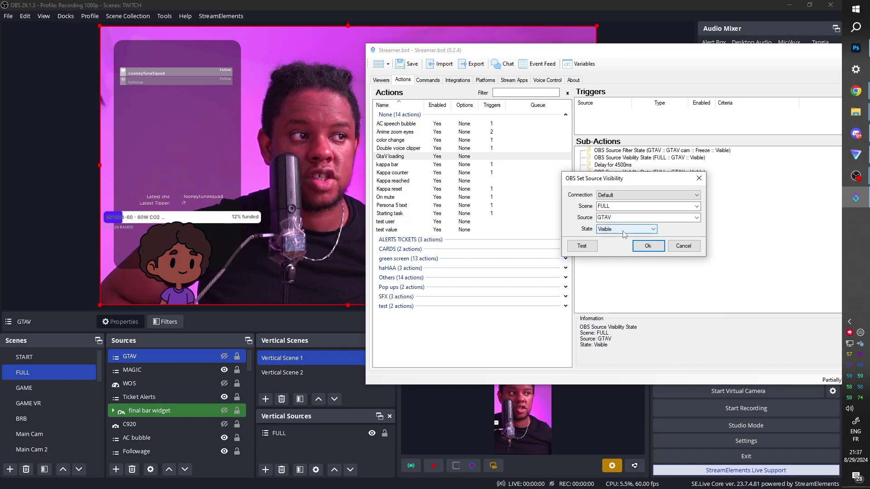
click(623, 231)
click(617, 243)
click(649, 246)
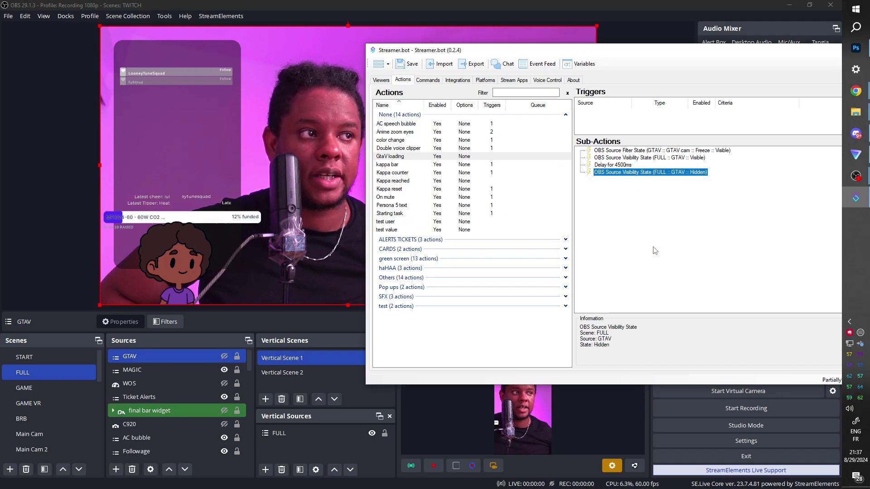
click(614, 182)
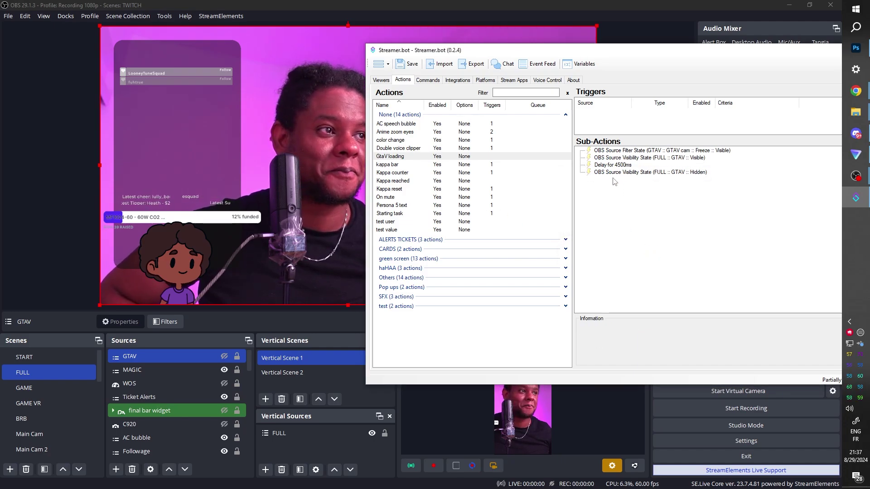
Duplicate the Freeze filter sub-action and set the copy's state to Hidden.
right_click(611, 151)
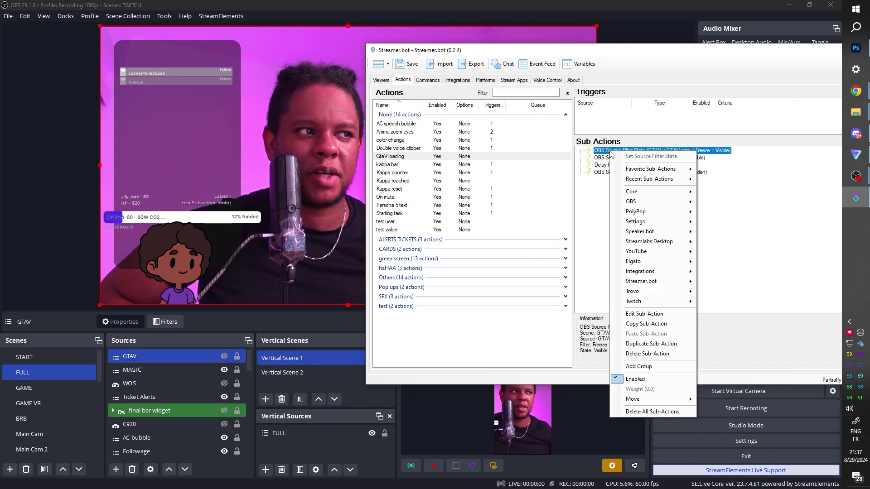
click(639, 345)
double_click(614, 180)
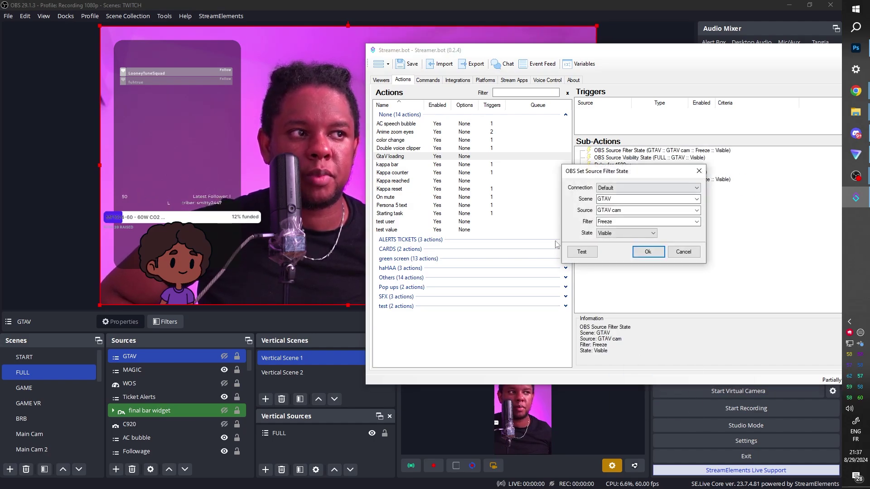
click(626, 233)
click(618, 247)
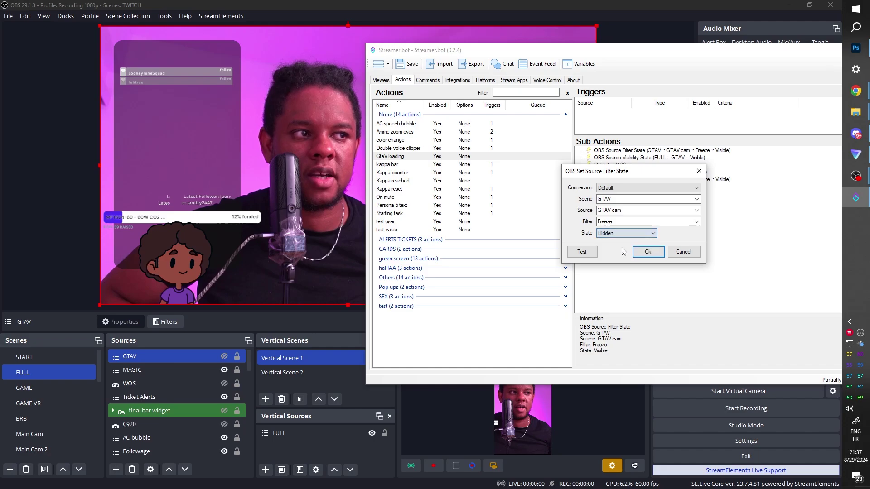
click(646, 252)
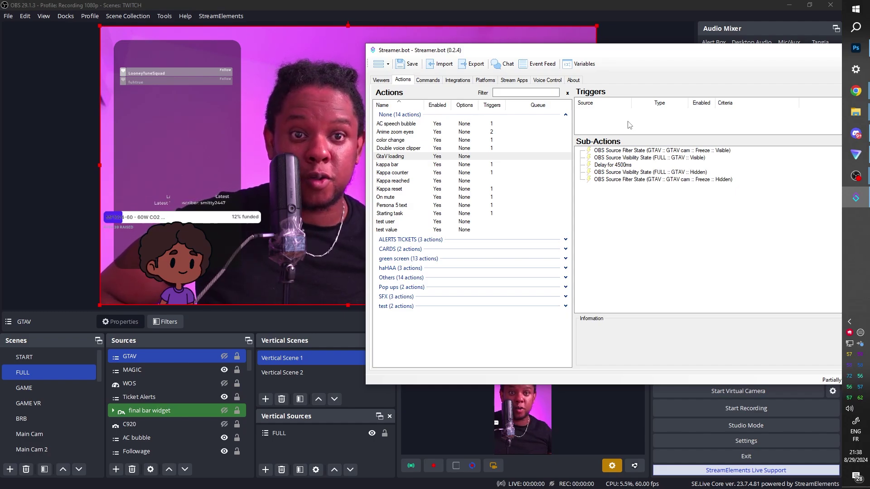
Add a Twitch Reward Redemption trigger using a new reward titled 'GTAV Loading screen'.
right_click(612, 122)
mouse_move(639, 247)
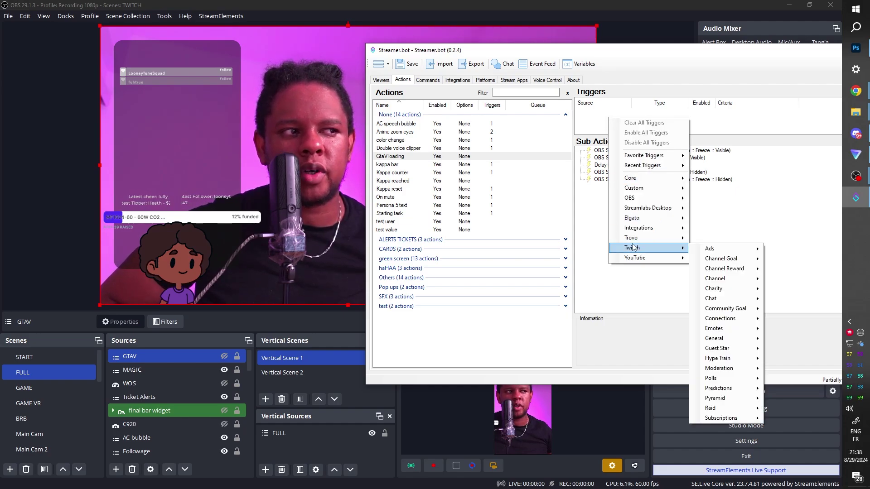
right_click(590, 117)
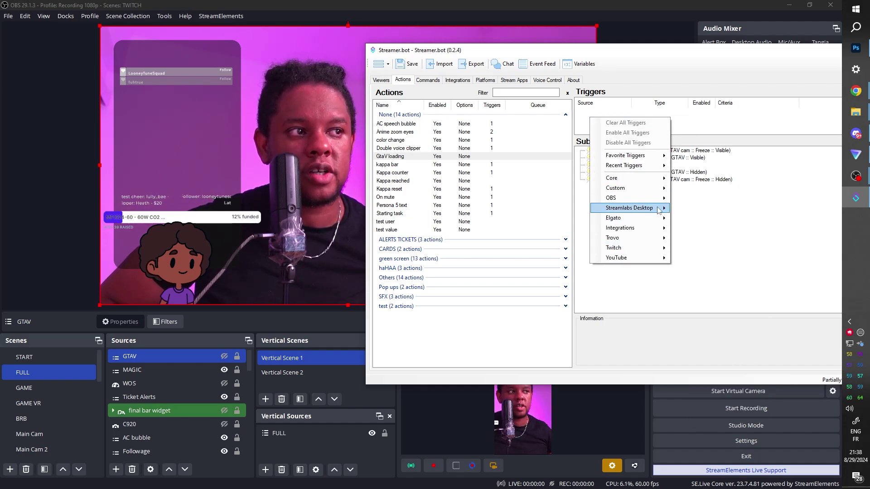
mouse_move(705, 268)
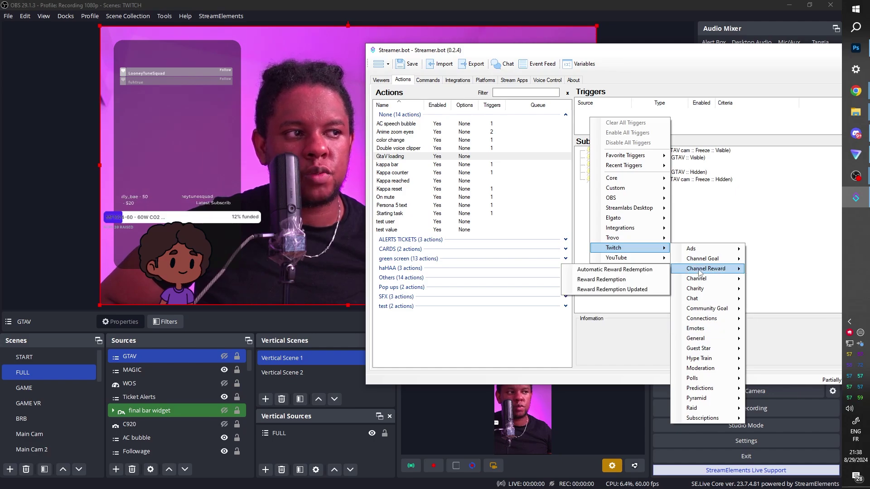
click(603, 281)
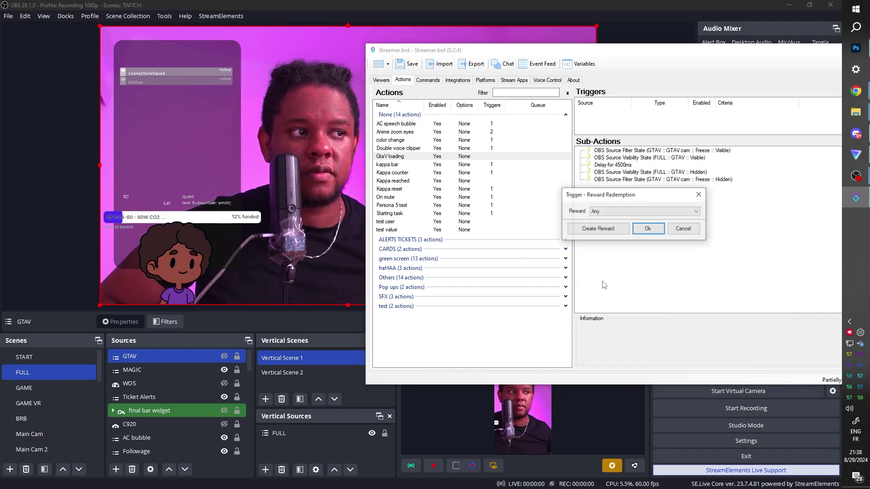
click(598, 229)
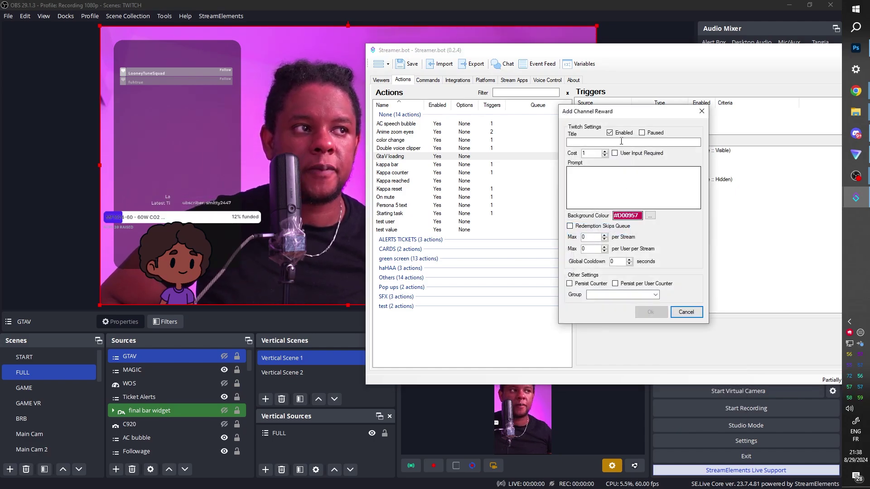
click(599, 142)
text(GTAV Loading screen)
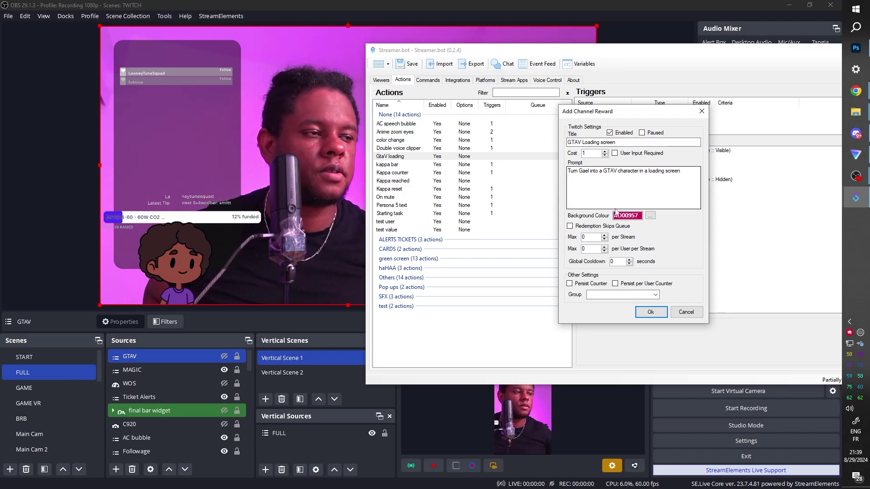
click(650, 313)
Save the reward trigger, test-fire it three times, then return OBS to the FULL scene.
click(686, 230)
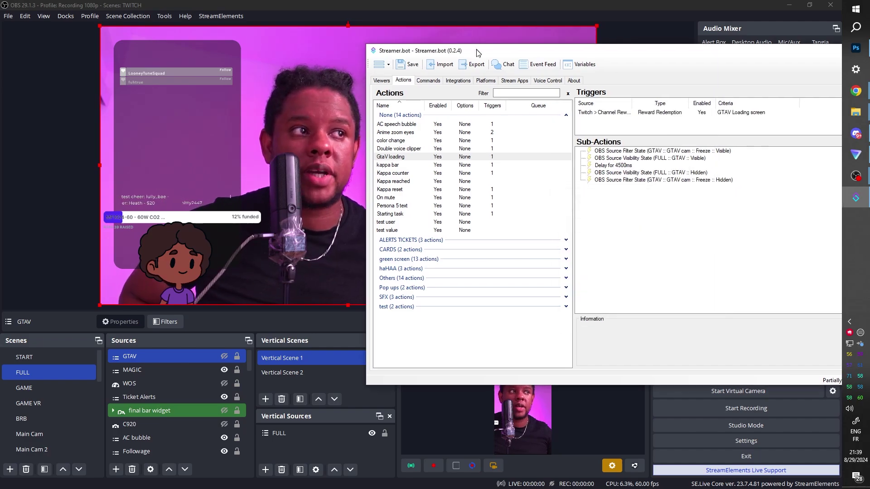
mouse_move(478, 52)
mouse_down()
mouse_move(234, 337)
mouse_move(189, 330)
mouse_up()
right_click(319, 392)
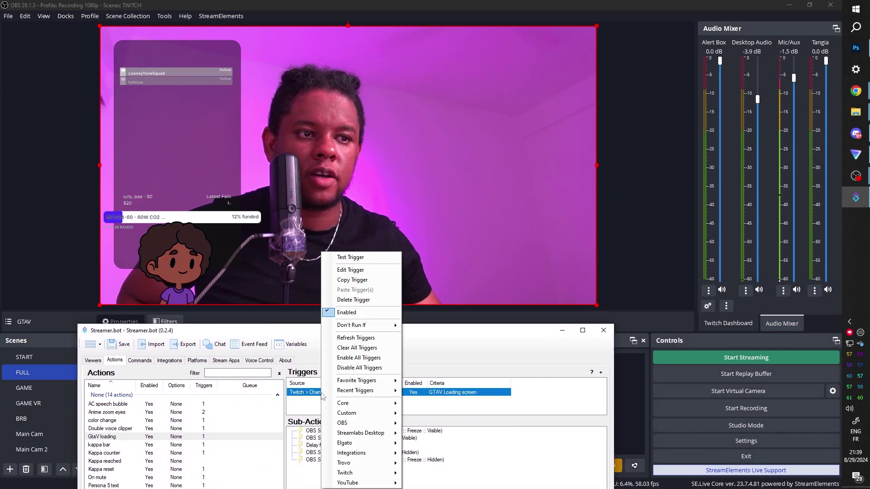
click(334, 259)
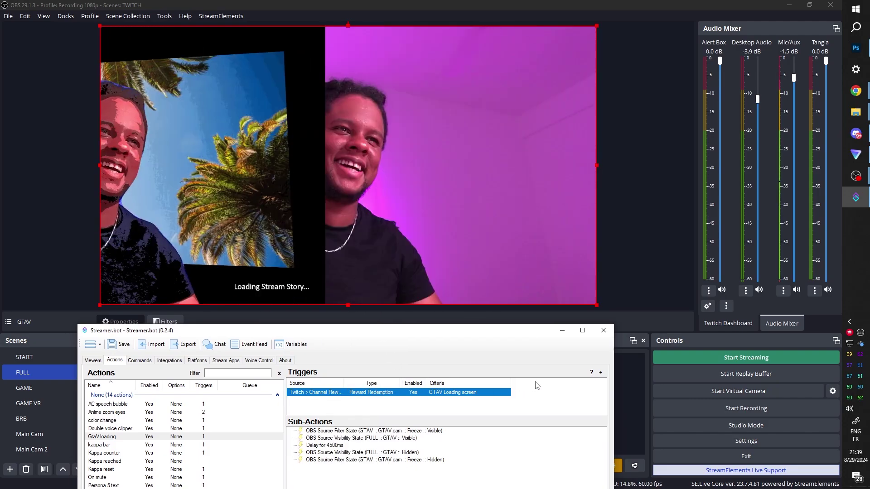
right_click(323, 394)
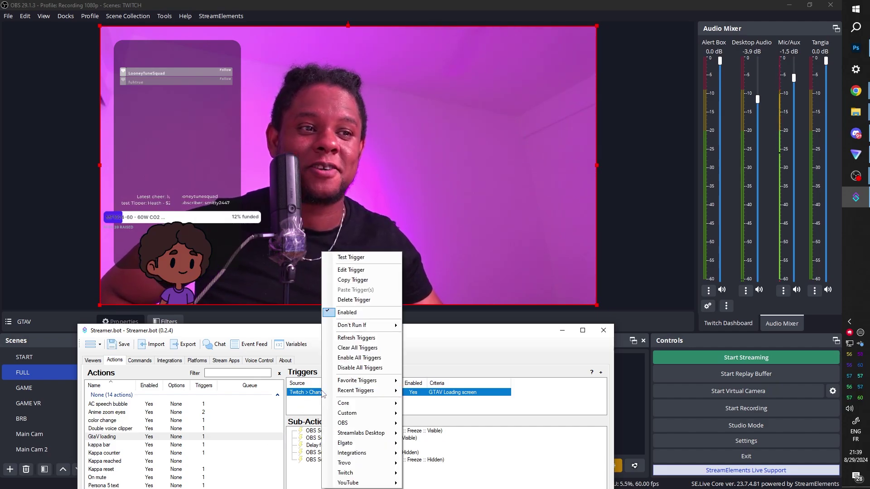
click(338, 258)
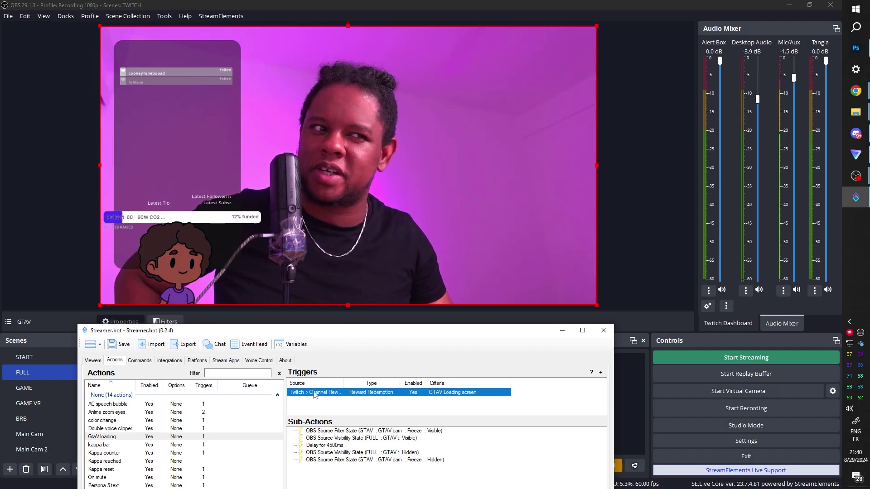
right_click(315, 395)
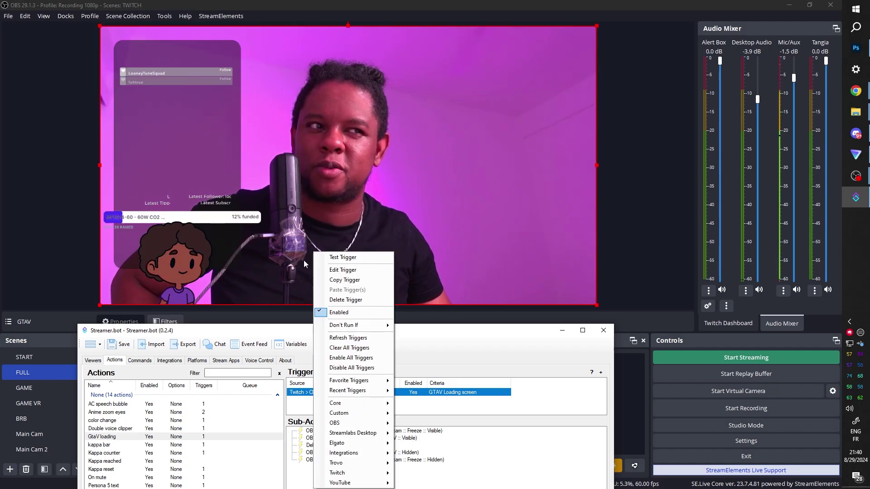
click(332, 258)
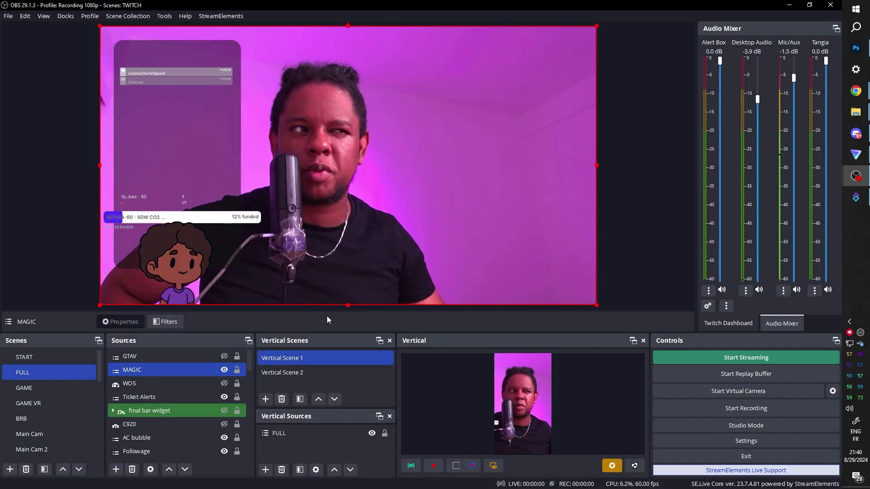
scroll(28, 407, down, 5)
click(29, 419)
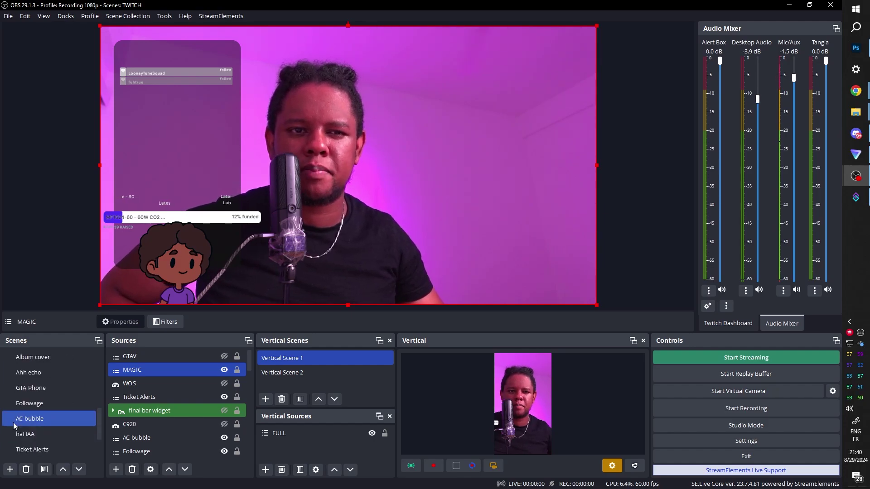
scroll(28, 439, up, 5)
click(37, 373)
key(alt+Tab)
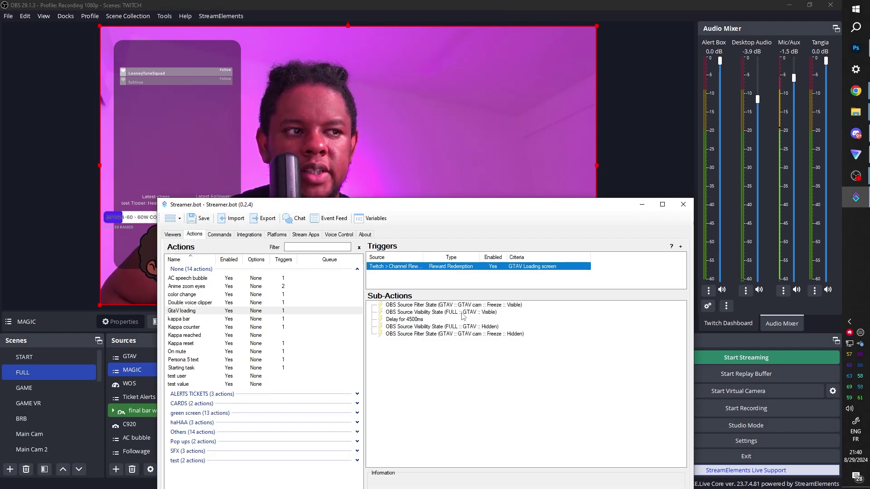
Add a 50 ms delay sub-action and test-fire the reward trigger.
right_click(398, 357)
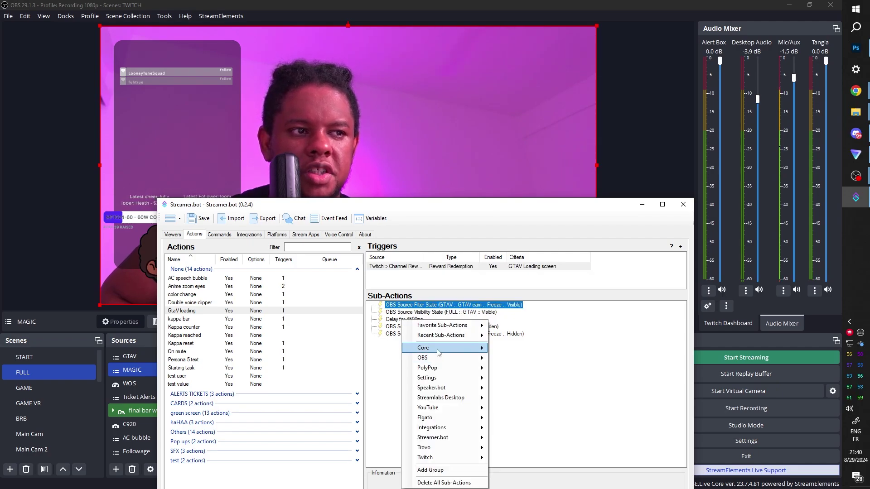
mouse_move(442, 348)
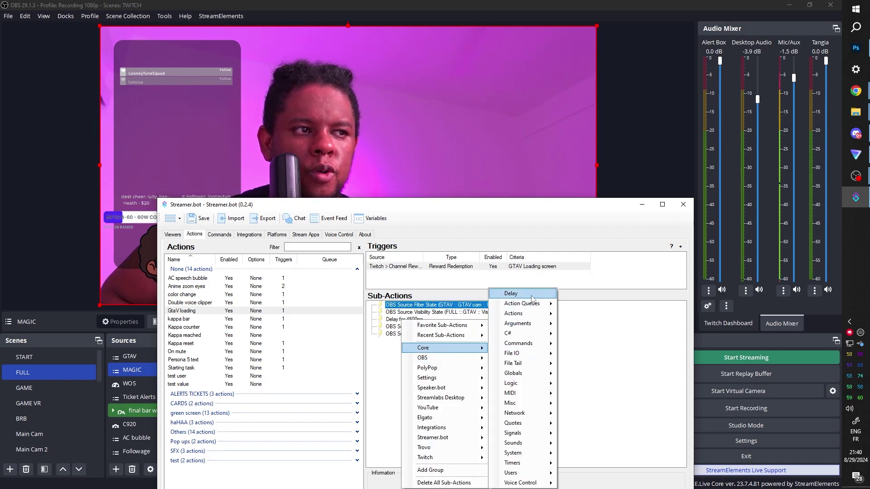
click(533, 297)
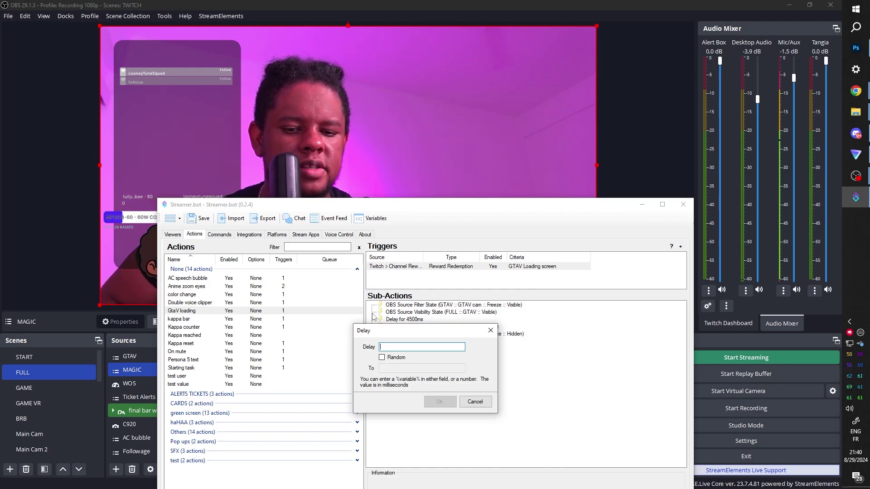
text(50)
key(Return)
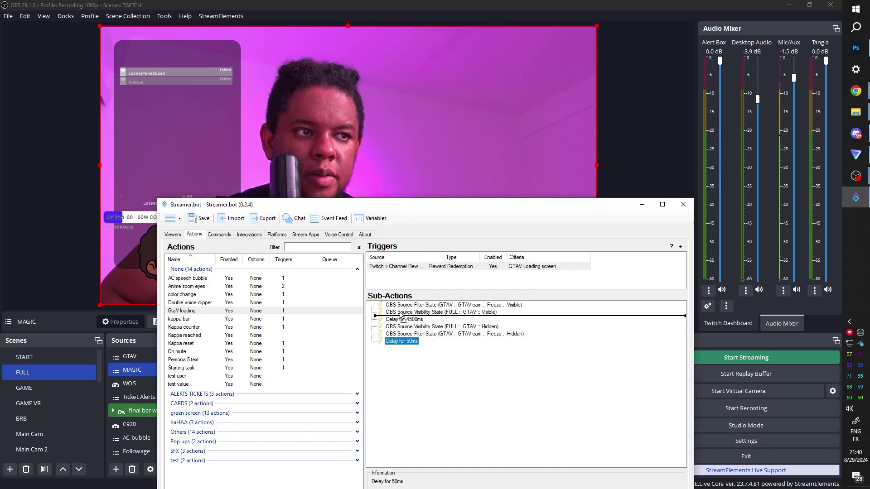
drag(280, 206, 181, 318)
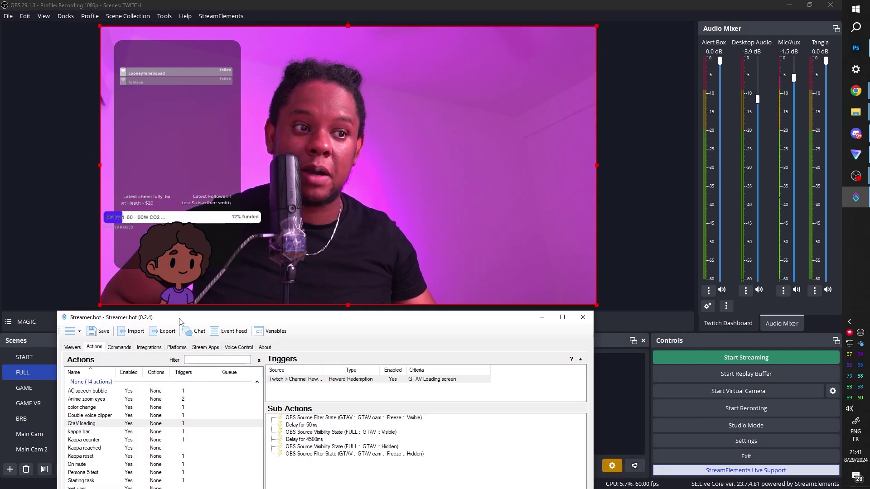
right_click(316, 381)
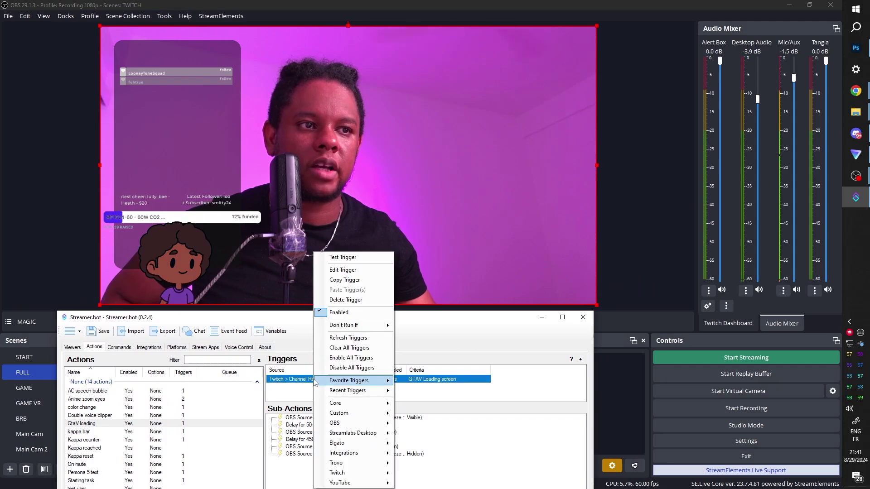
click(339, 258)
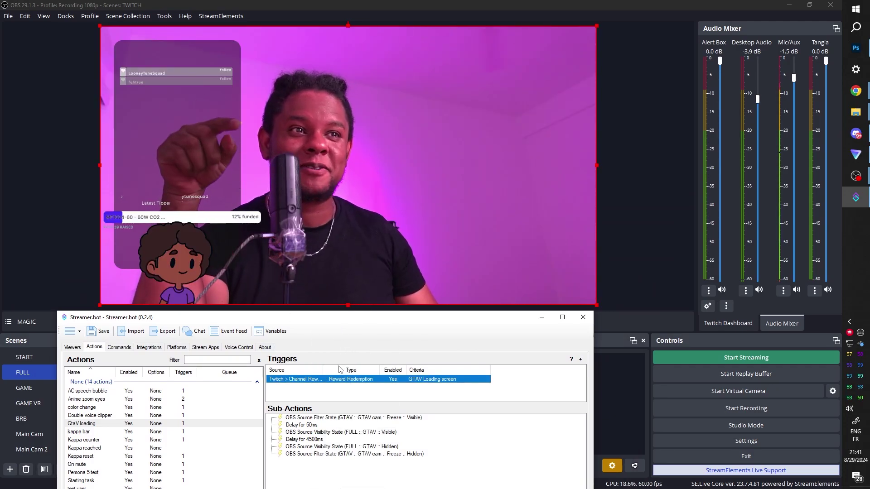
Shorten the 4500 ms delay to 4000 ms and test the trigger again.
double_click(315, 440)
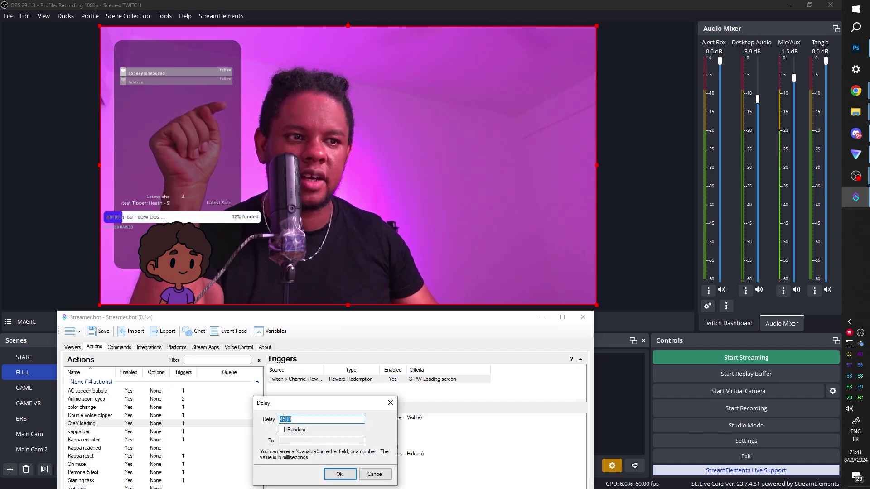
click(340, 474)
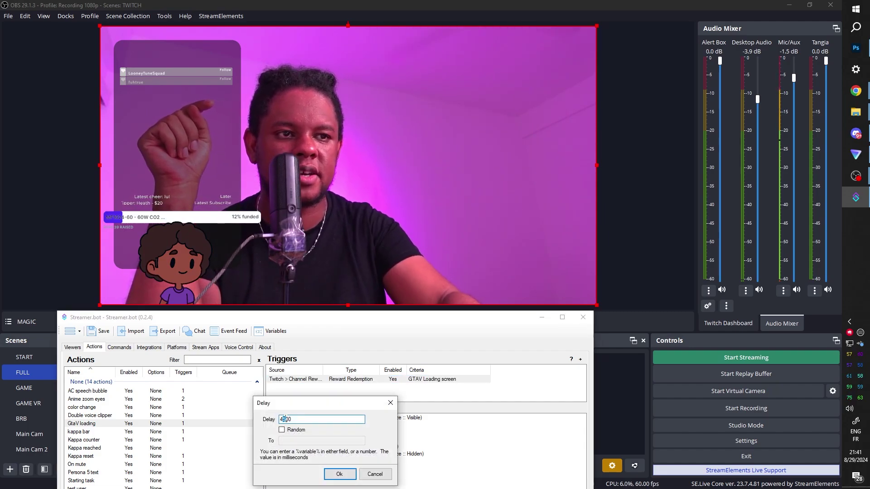
right_click(307, 379)
click(334, 258)
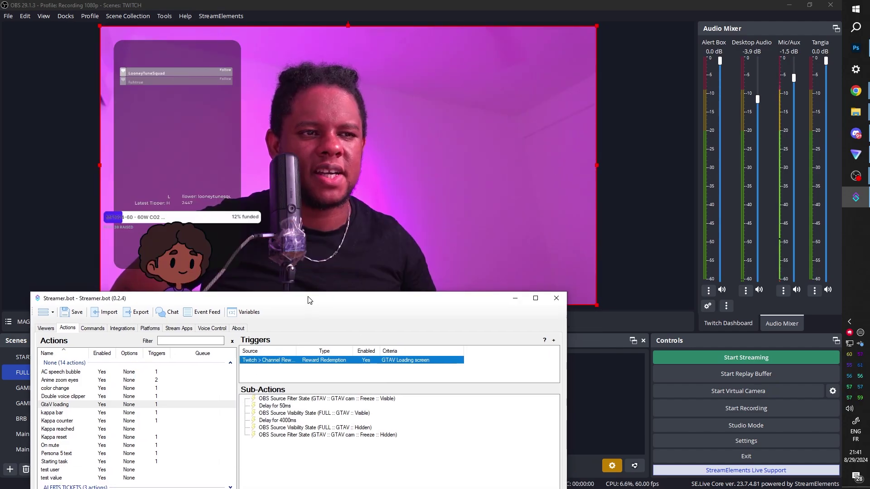
mouse_move(335, 318)
mouse_down()
mouse_move(518, 96)
mouse_move(528, 107)
mouse_up()
scroll(42, 407, down, 3)
Inspect the GTAV scene's Char Right and Back final filters, then test-fire the reward trigger.
click(31, 448)
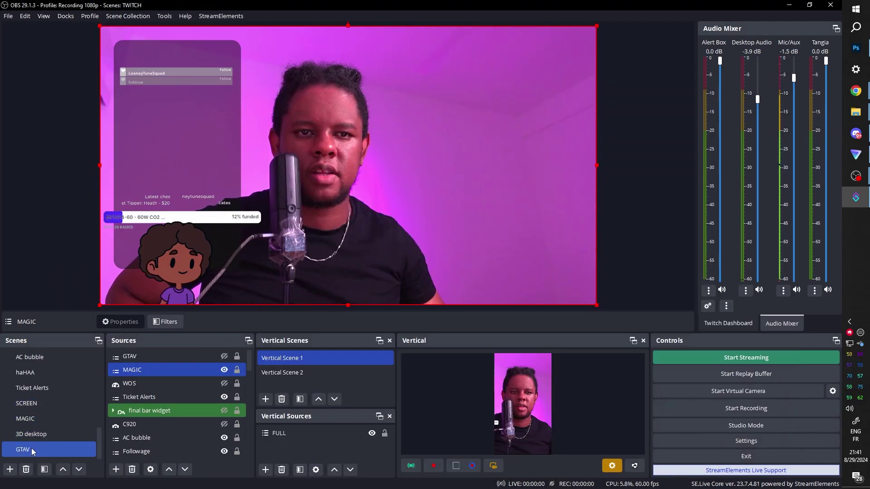
right_click(32, 449)
click(82, 398)
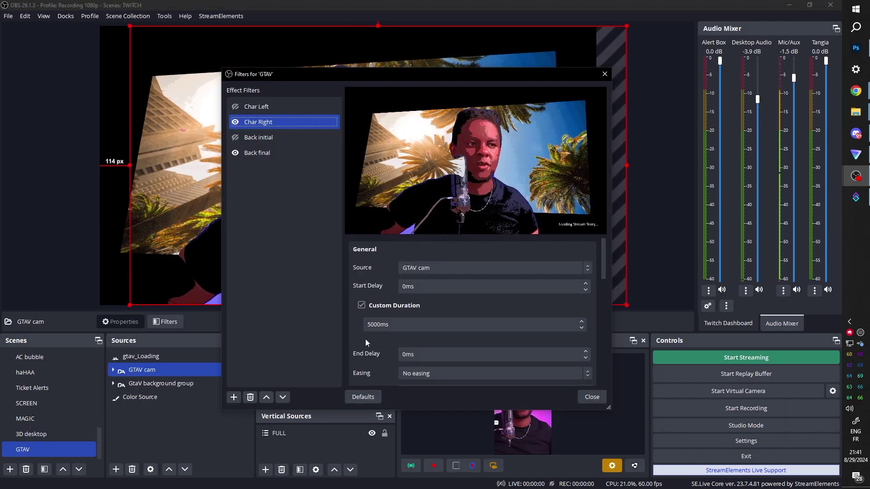
click(371, 324)
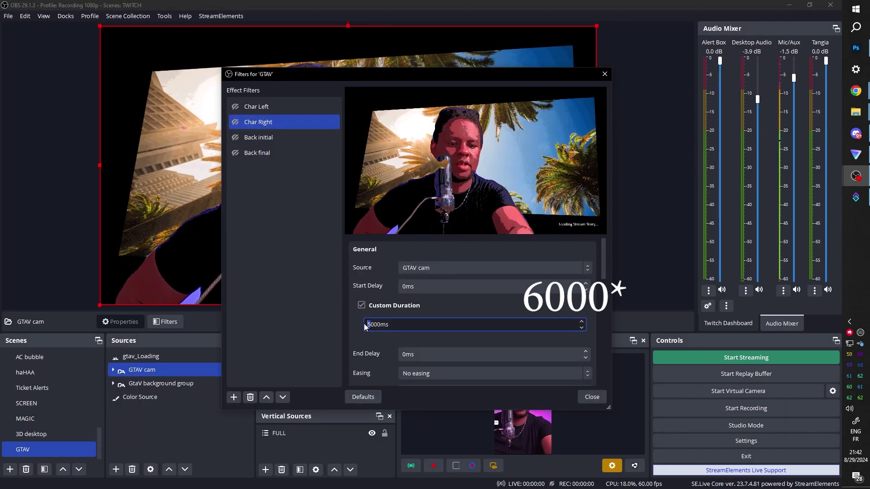
click(258, 152)
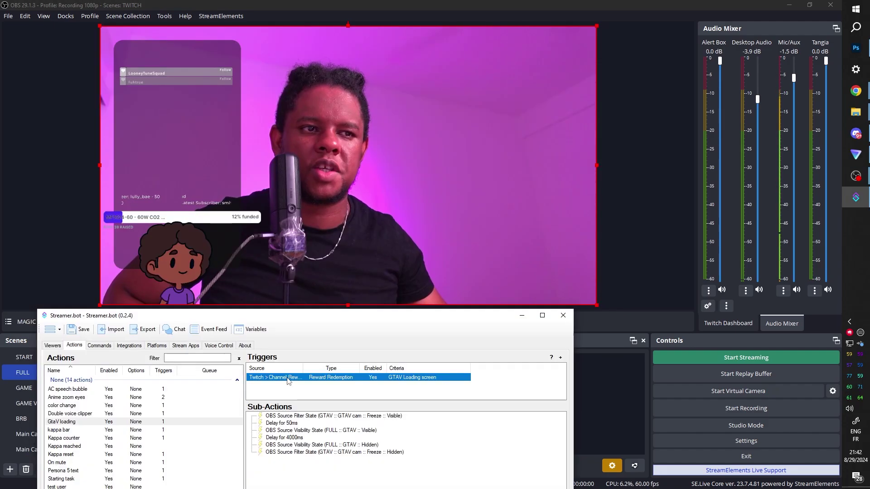
right_click(288, 378)
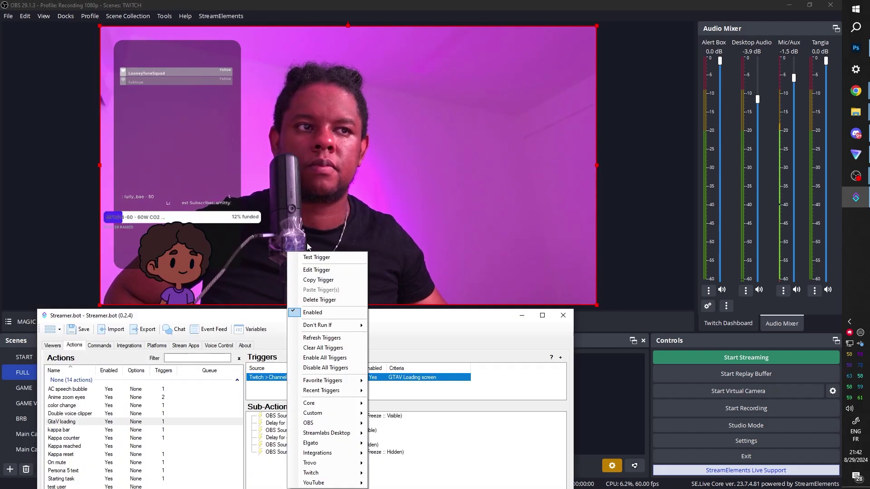
click(306, 259)
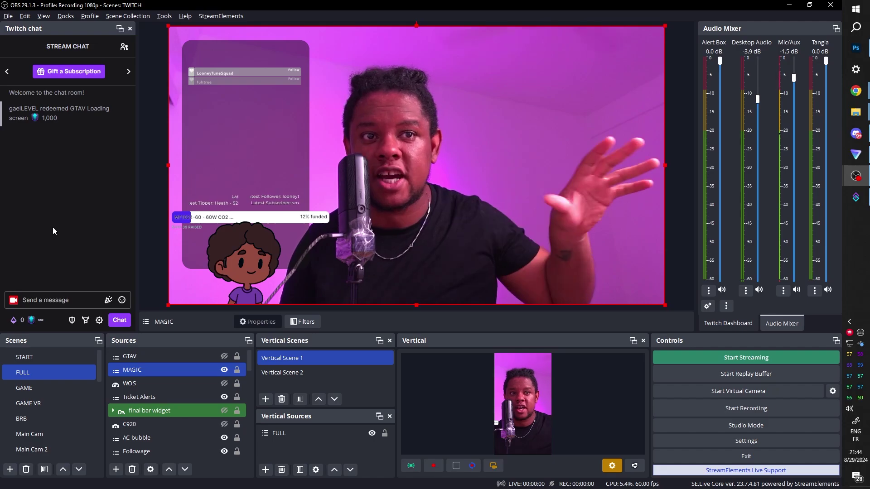
Redeem the GTAV Loading screen reward twice from the Twitch chat dock.
click(31, 320)
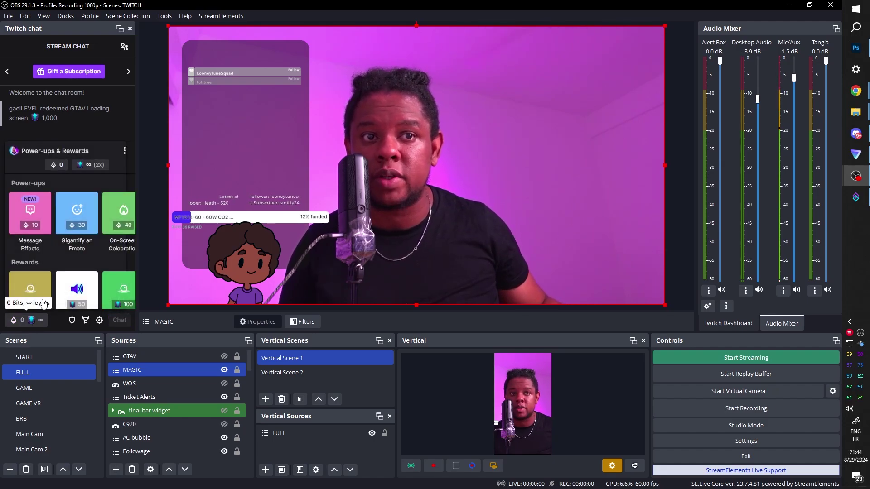
scroll(60, 257, down, 3)
scroll(61, 258, down, 3)
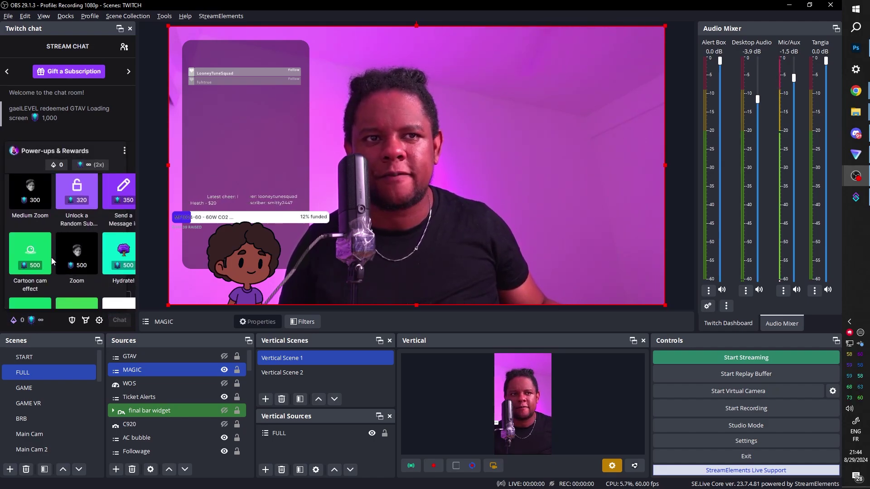
scroll(54, 258, down, 3)
scroll(51, 258, down, 3)
click(51, 258)
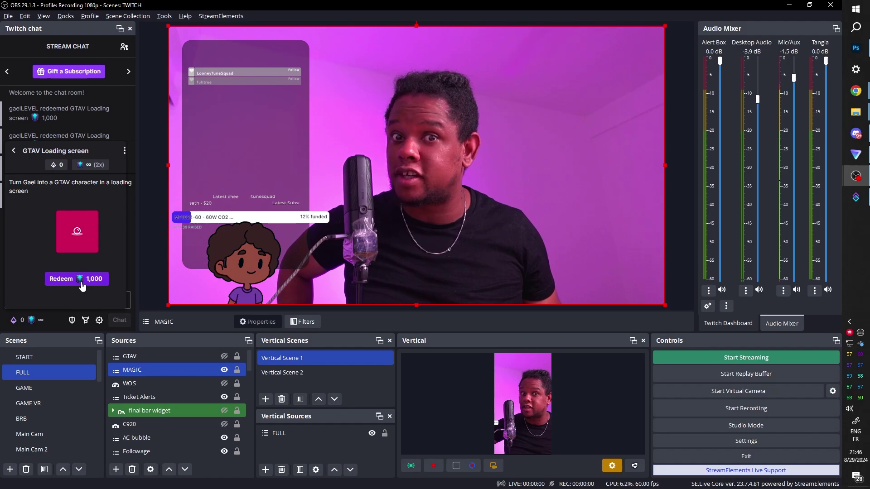
click(75, 279)
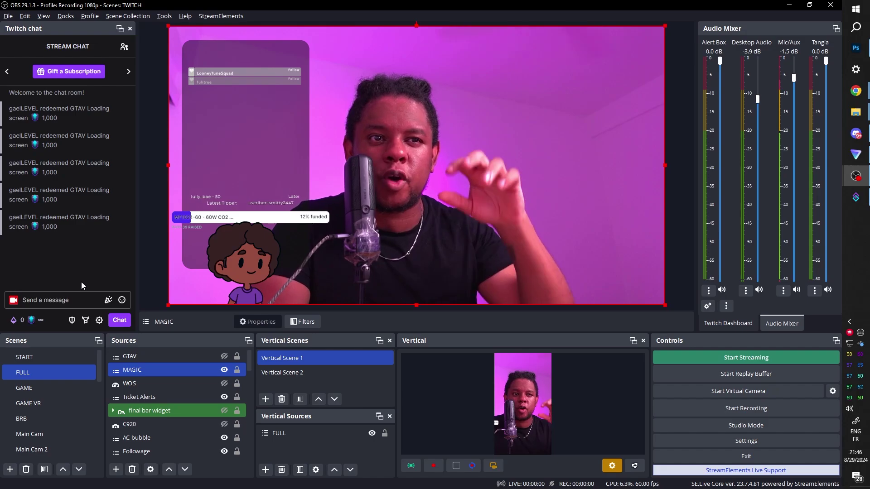
click(27, 319)
scroll(84, 248, down, 3)
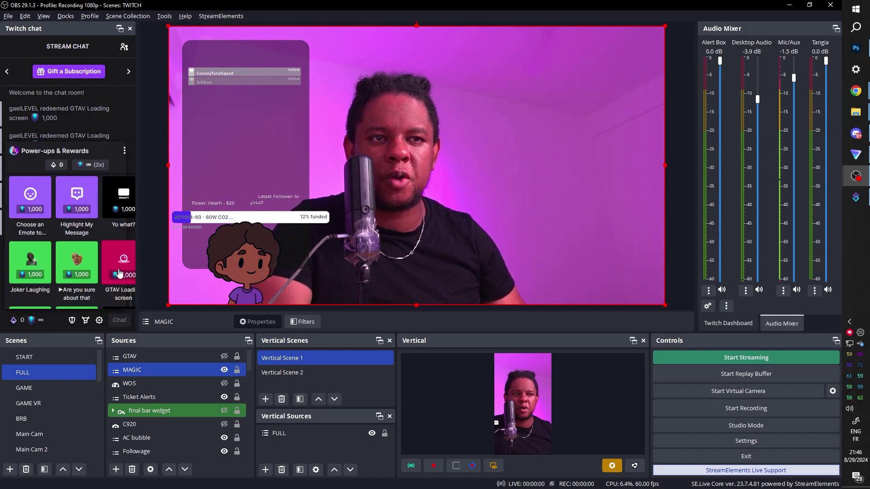
click(118, 263)
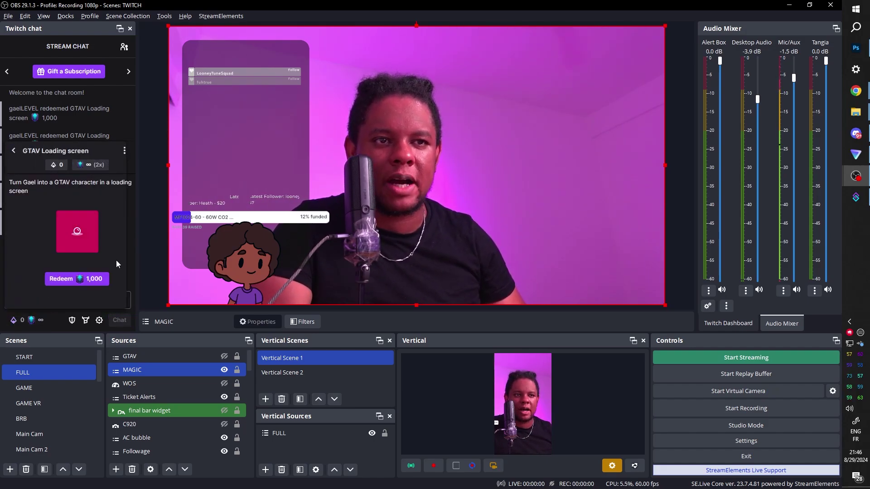
click(72, 279)
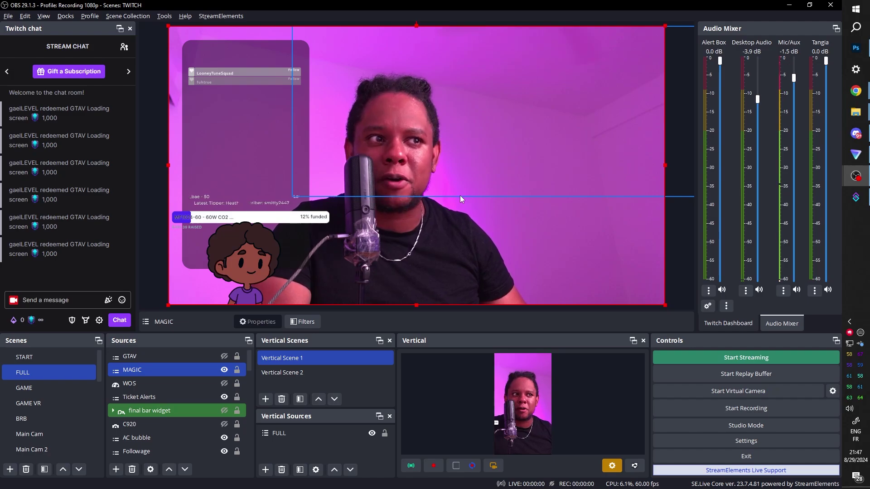
scroll(46, 399, down, 3)
scroll(46, 399, down, 3)
scroll(44, 400, down, 3)
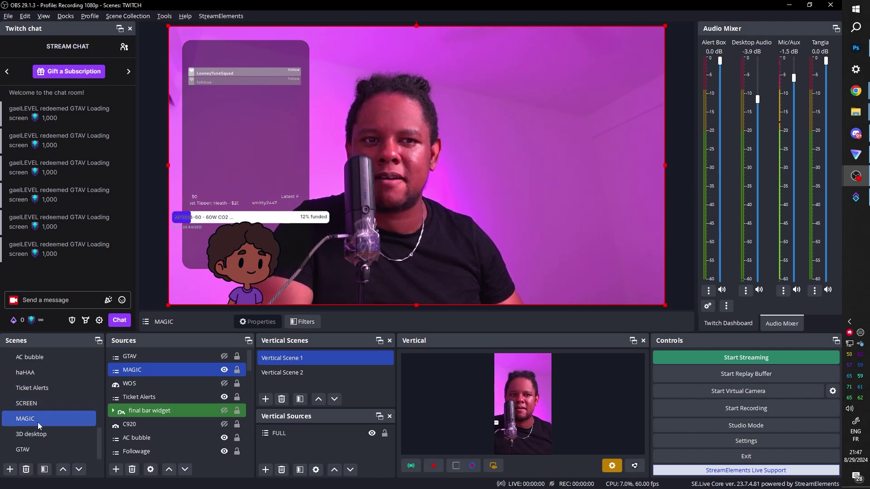
Nudge and restore GTAV cam in the GTAV scene, then show the GTAV source in FULL.
click(42, 448)
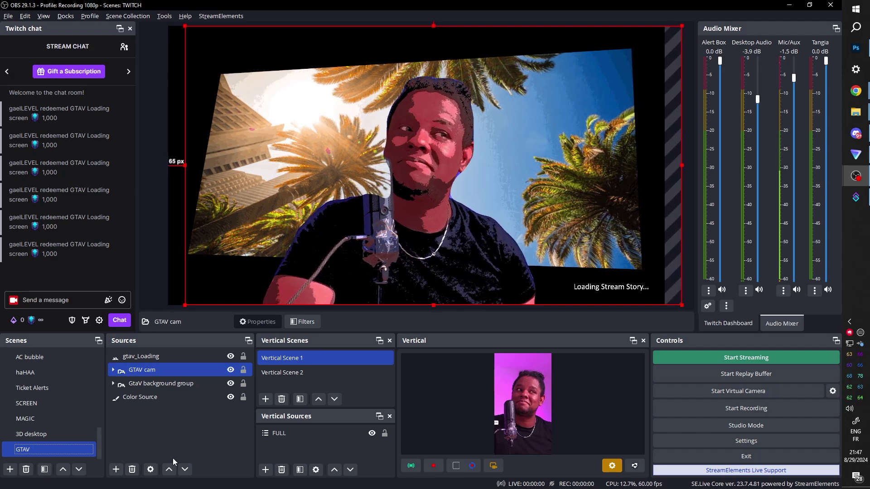
key(Right)
key(Right)
key(Right)
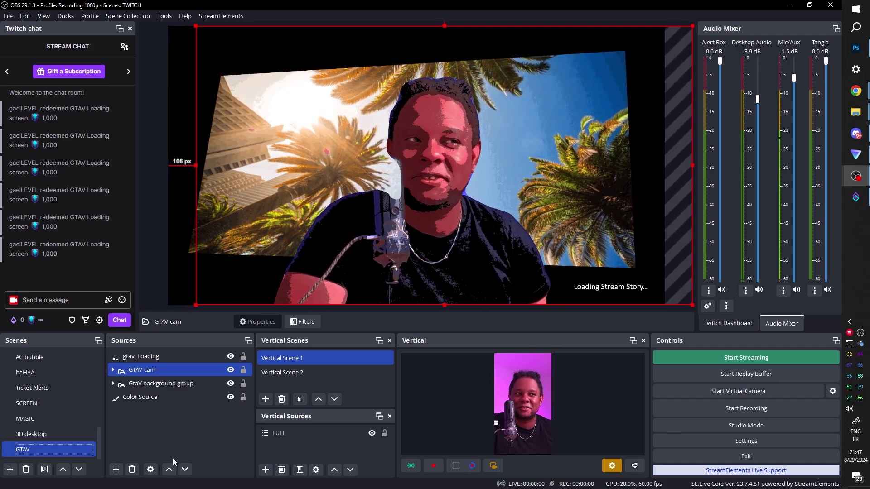
key(ctrl+f)
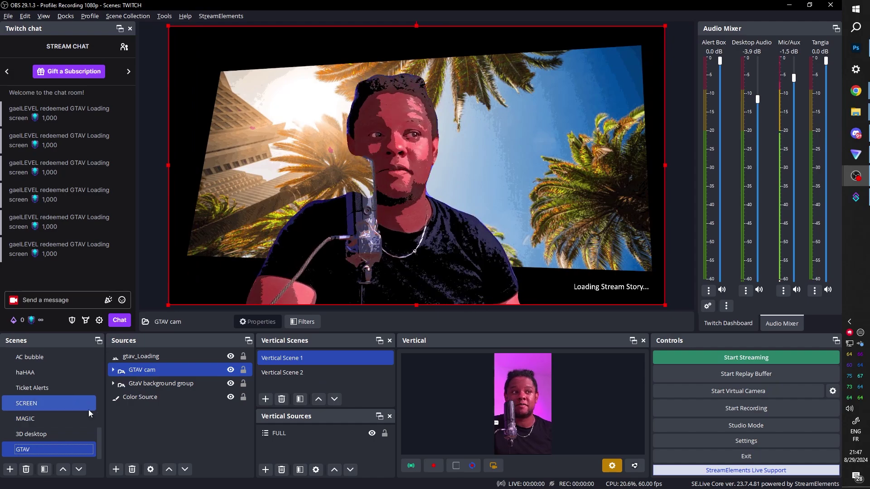
scroll(68, 411, up, 5)
click(37, 373)
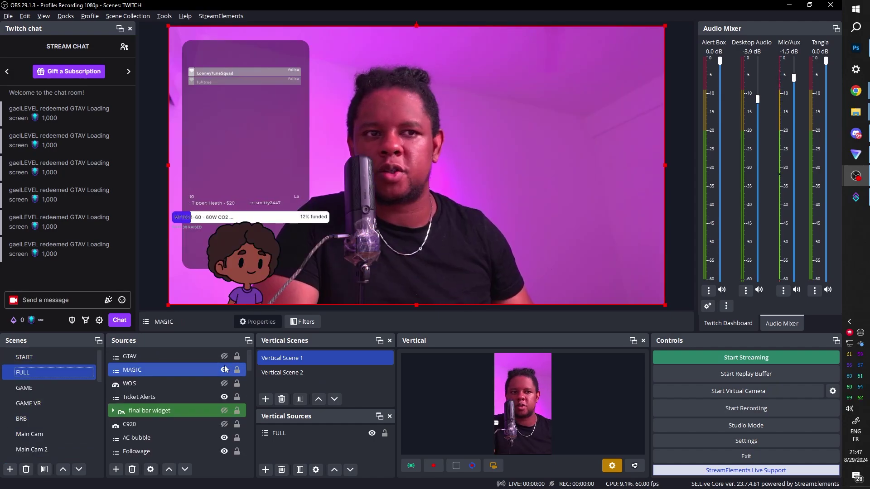
click(170, 371)
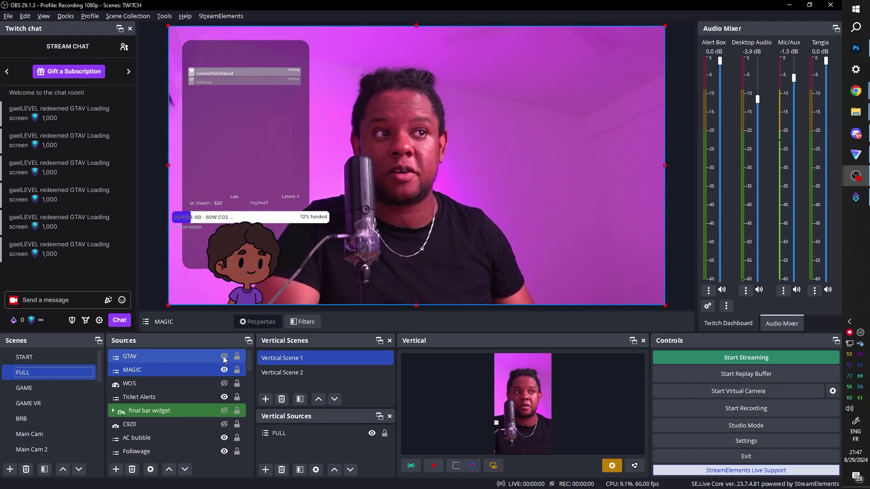
click(224, 357)
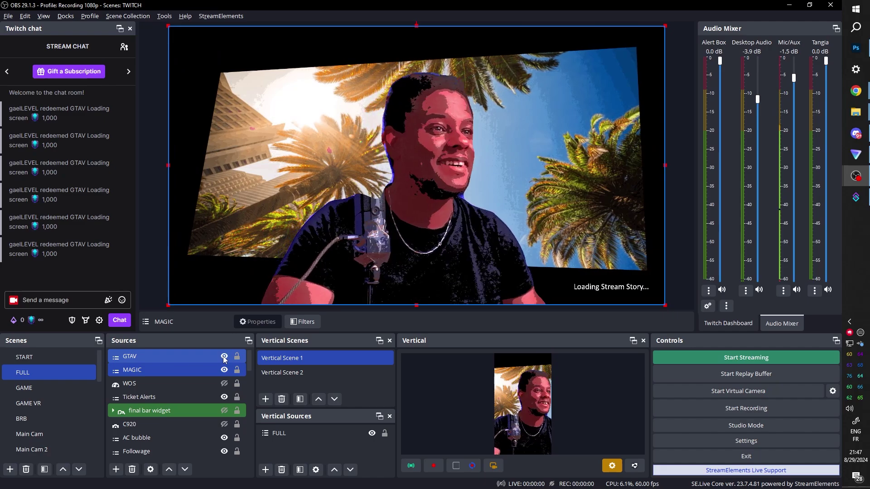